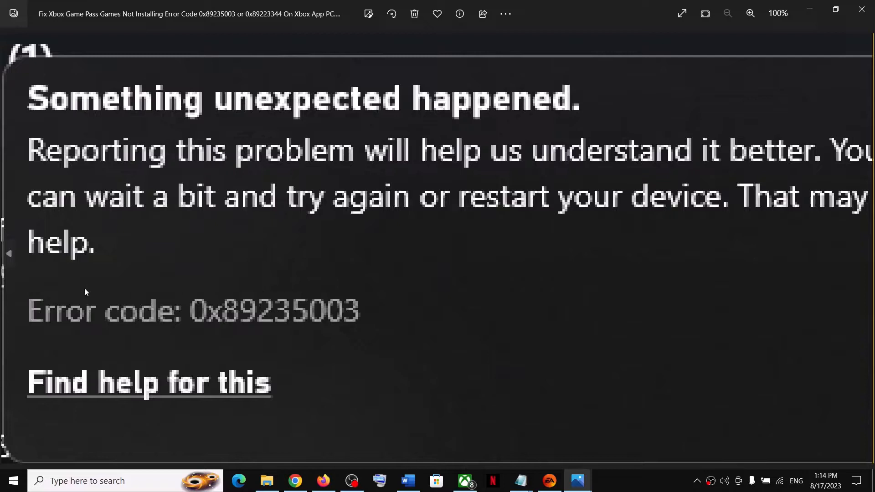
# - Bring the Xbox app forward, then return to the 0x89235003 error screenshot in Photos
pyautogui.click(464, 482)
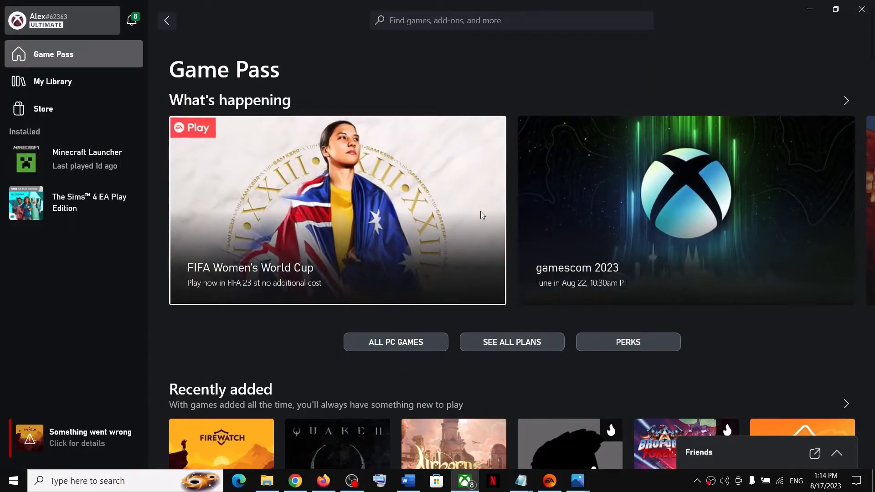
pyautogui.click(578, 481)
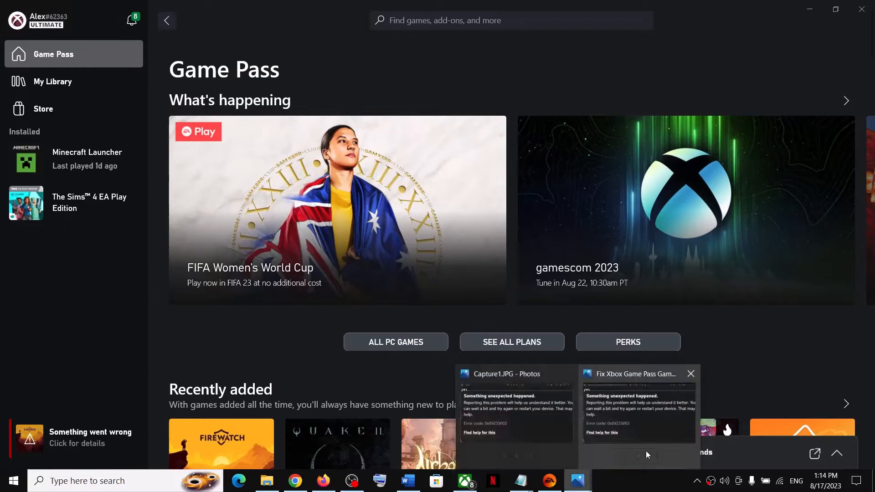
pyautogui.click(647, 453)
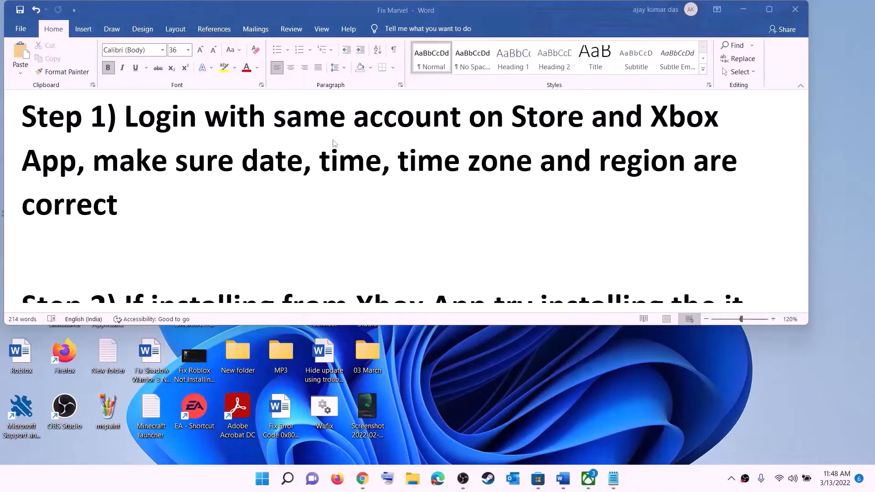
# - Sign out of Microsoft Store and sign back in with the same account, entering the PIN
pyautogui.click(537, 479)
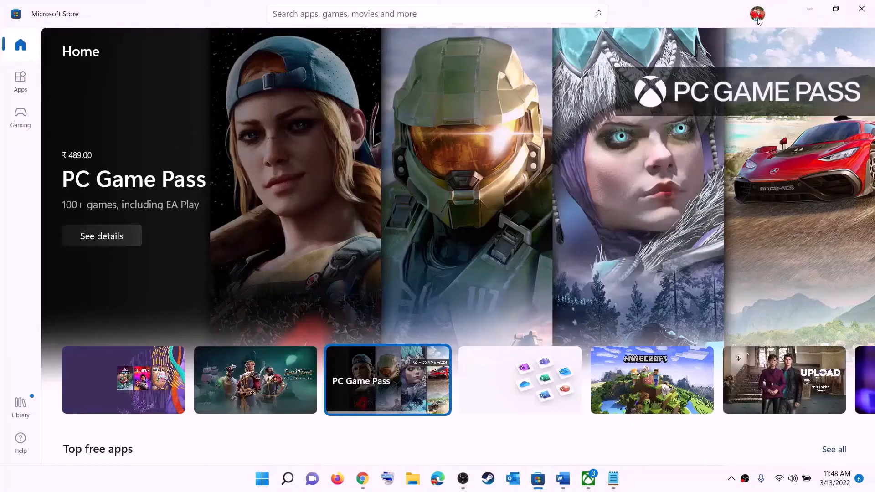
pyautogui.click(758, 13)
pyautogui.click(637, 64)
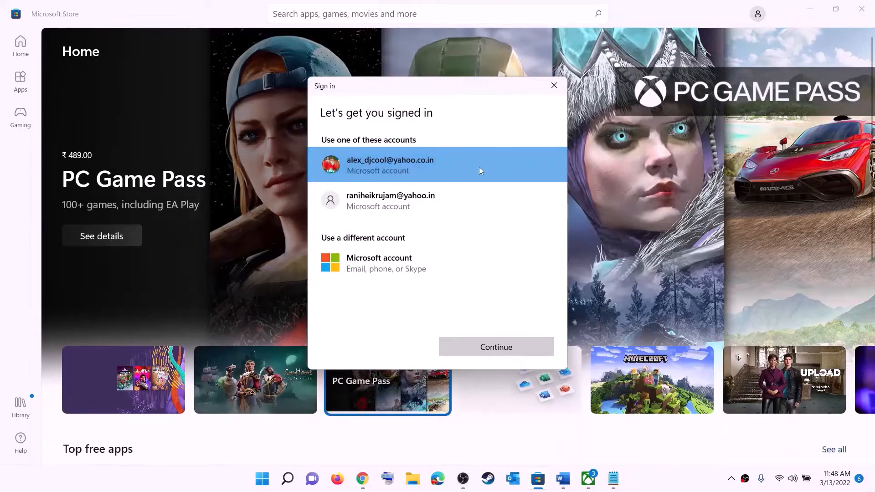
pyautogui.click(475, 348)
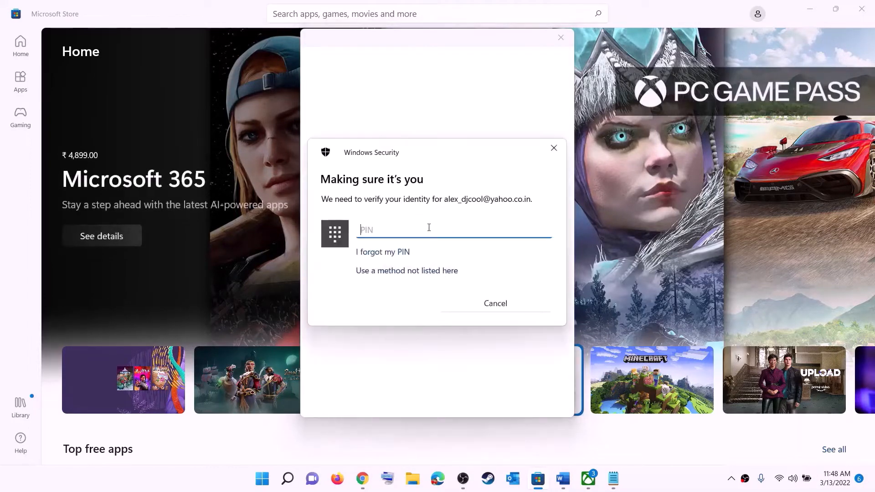
pyautogui.write('1111')
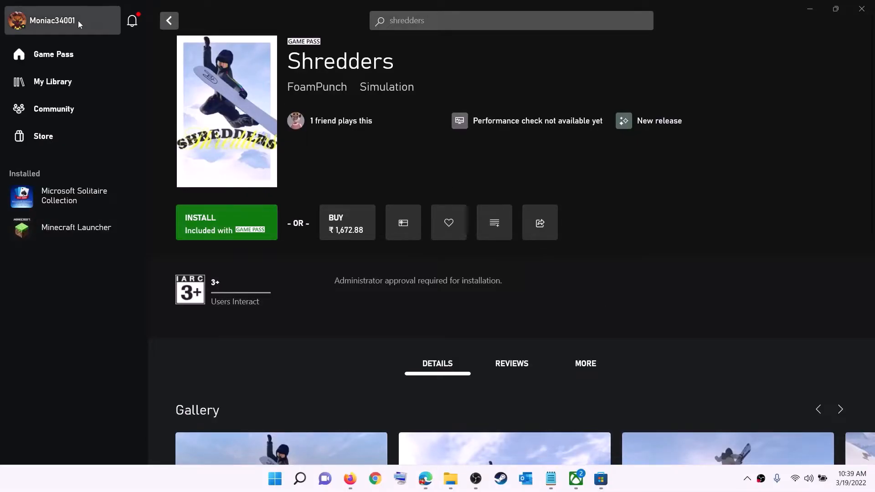
# - Sign out of the Xbox app profile, then choose Sign in from the profile menu
pyautogui.click(53, 23)
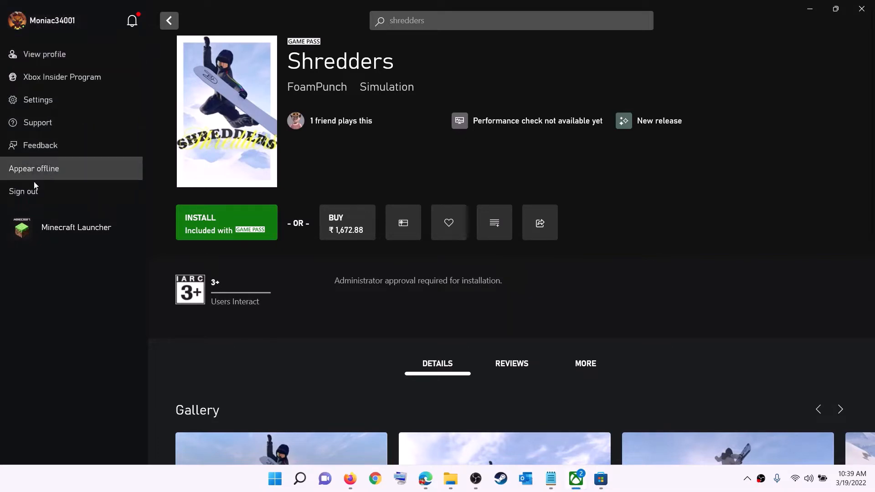
pyautogui.click(48, 194)
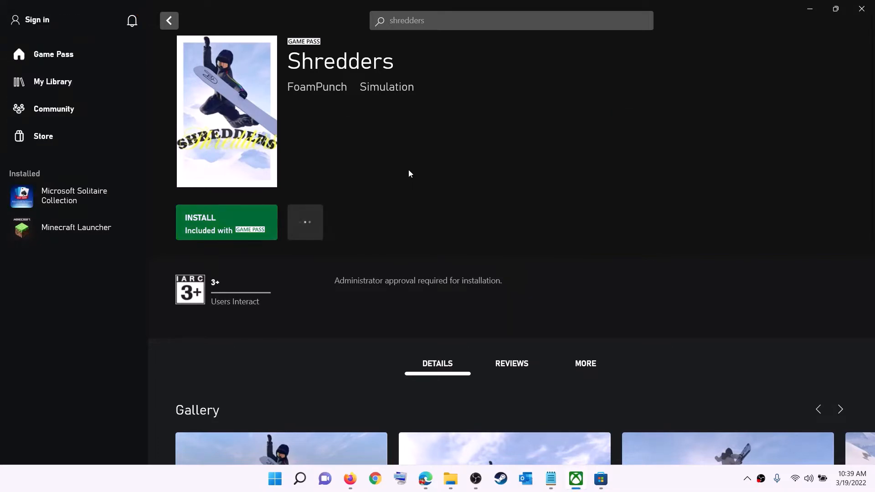
pyautogui.click(40, 21)
pyautogui.click(31, 146)
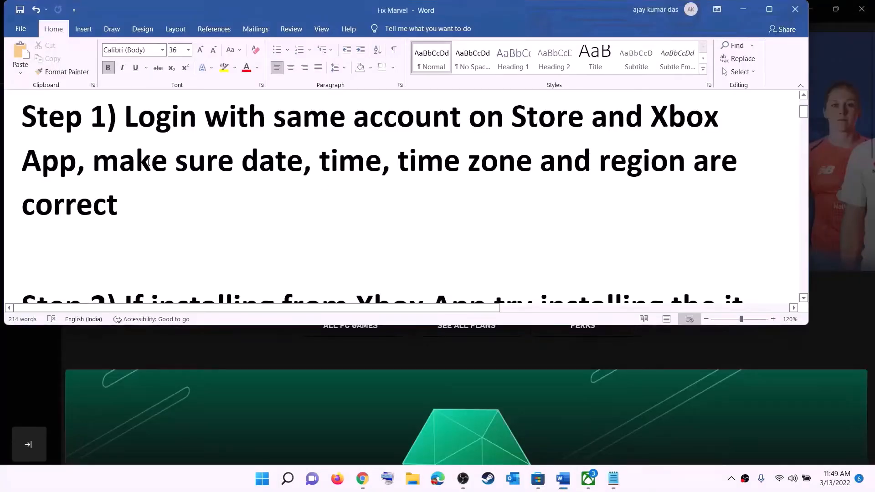
# - Highlight Word's date, time, time zone and region check, then open Windows Date & time settings
pyautogui.moveTo(148, 162); pyautogui.dragTo(666, 187)
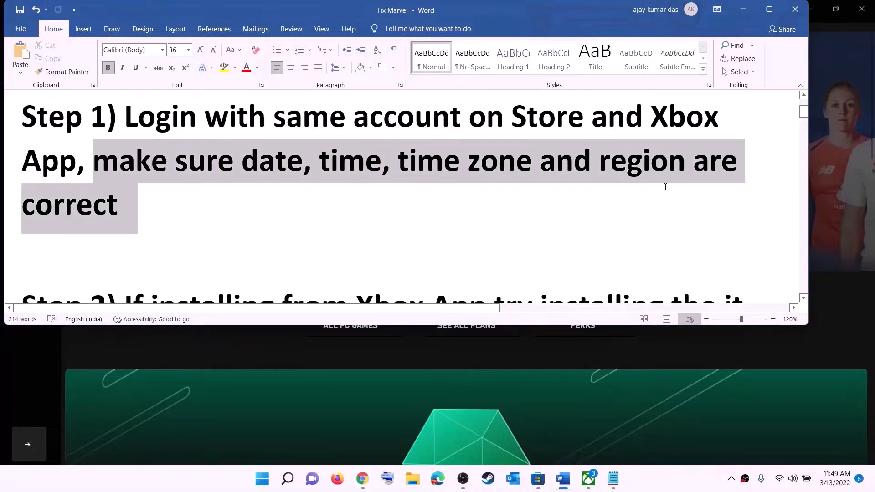
pyautogui.click(743, 9)
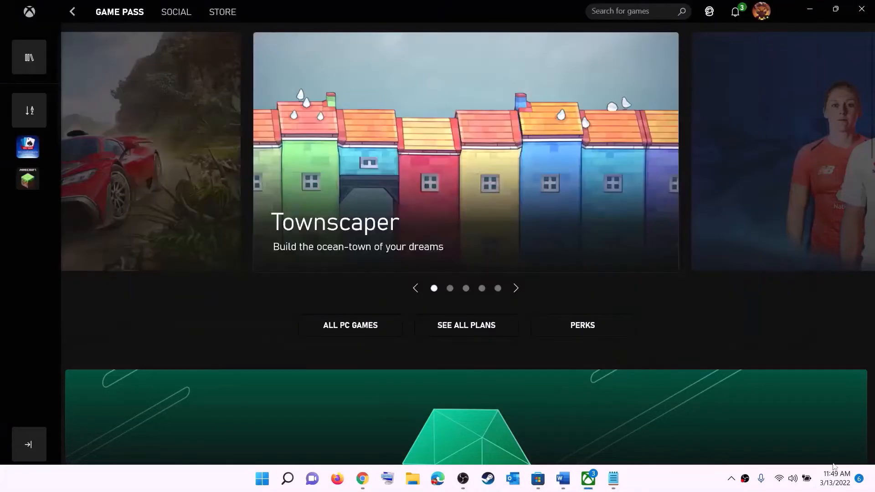
pyautogui.rightClick(833, 487)
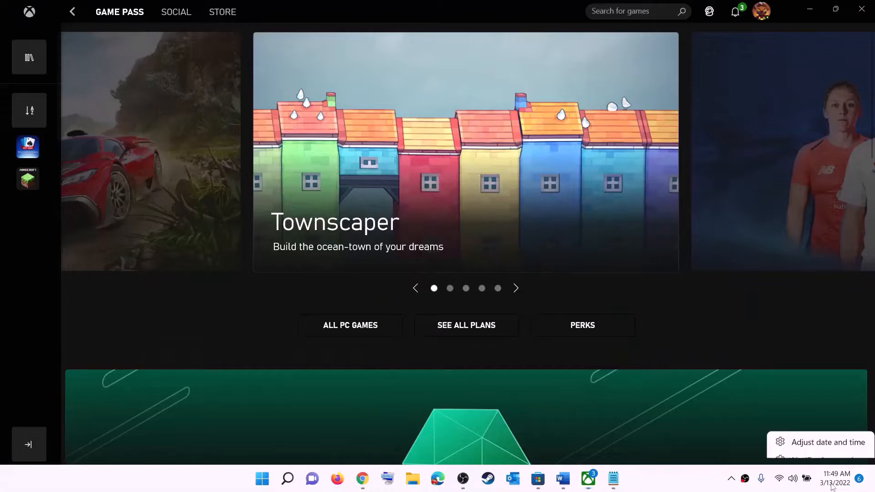
pyautogui.click(841, 433)
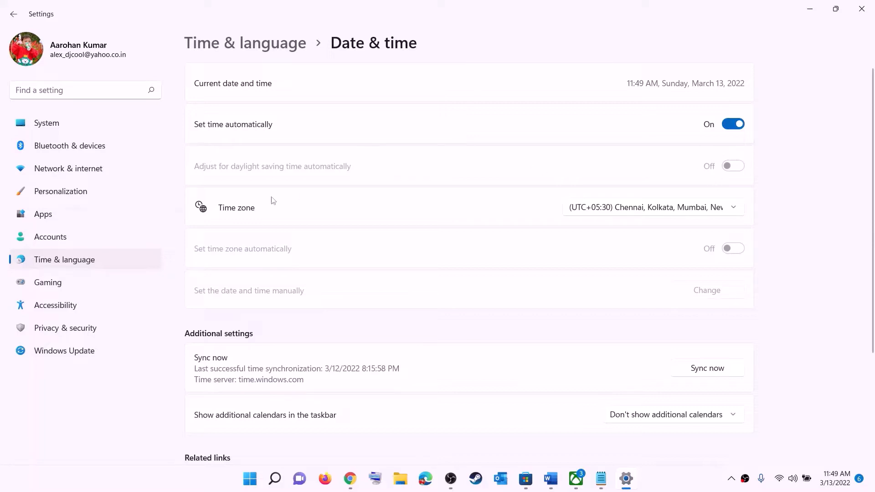
# - Keep the UTC+05:30 Chennai, Kolkata, Mumbai, New Delhi time zone and sync the clock
pyautogui.click(643, 210)
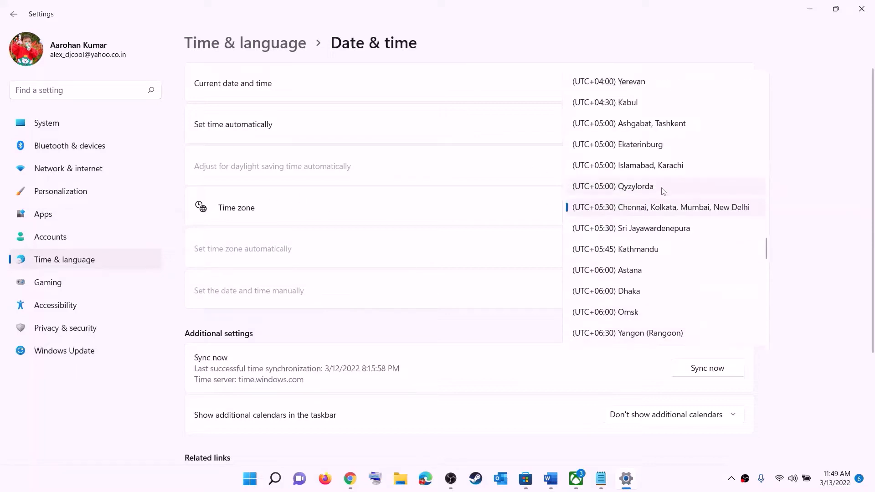
pyautogui.click(663, 207)
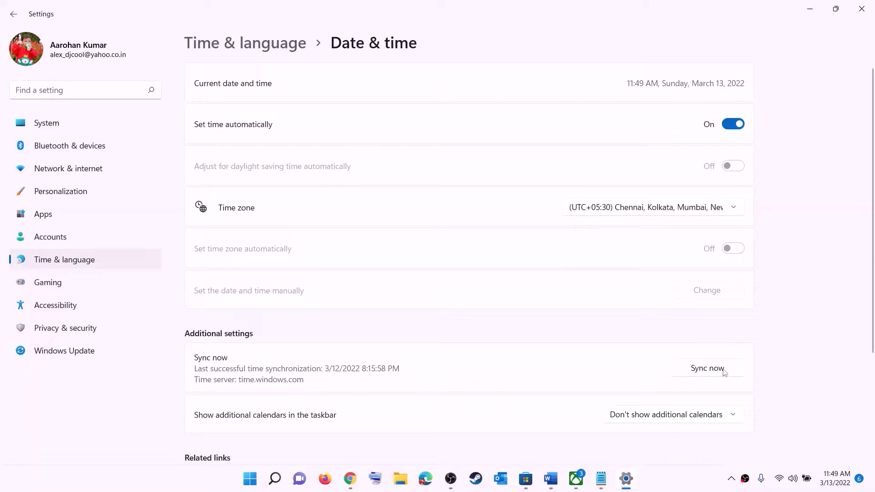
pyautogui.click(714, 371)
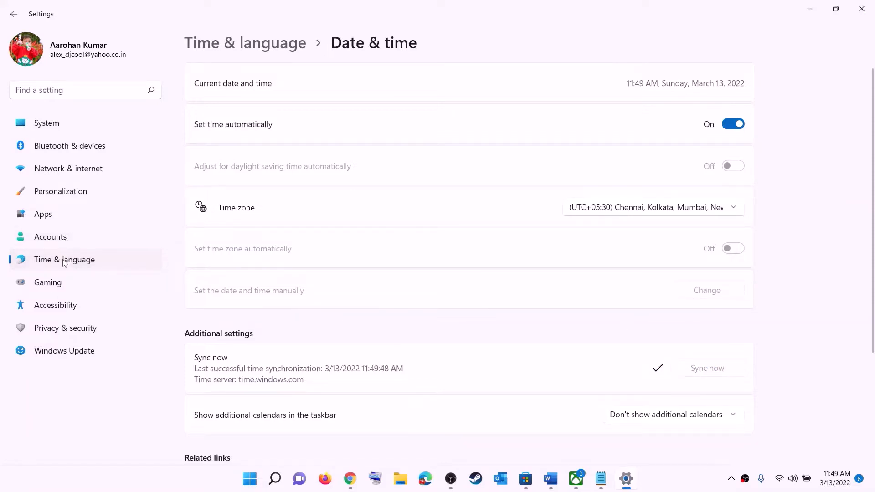
# - Confirm India as the country or region under Language & region, then close Settings
pyautogui.click(65, 259)
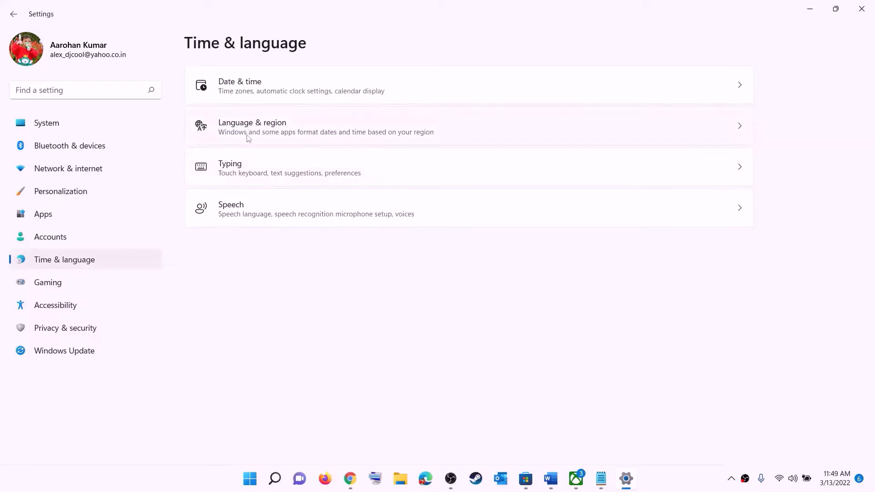
pyautogui.click(248, 137)
pyautogui.click(707, 258)
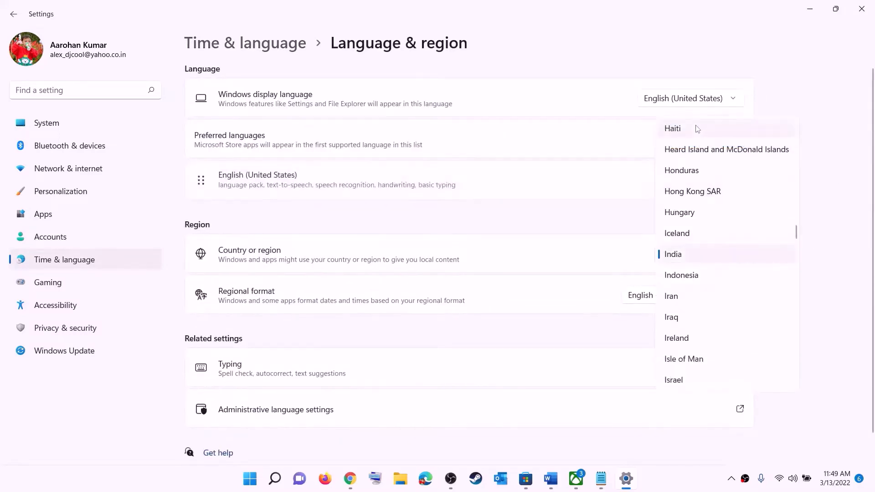
pyautogui.click(843, 168)
pyautogui.click(861, 9)
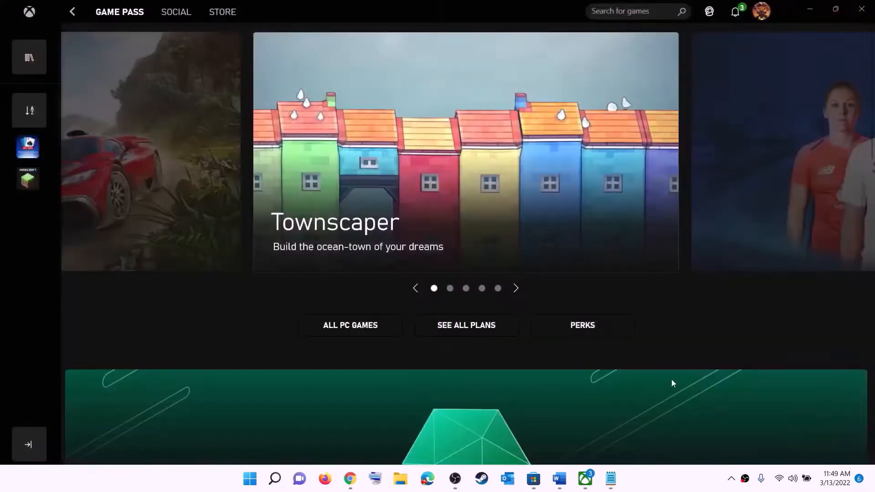
# - Highlight Word's Step 2 advice to install from the Store library, then switch to Microsoft Store
pyautogui.click(563, 479)
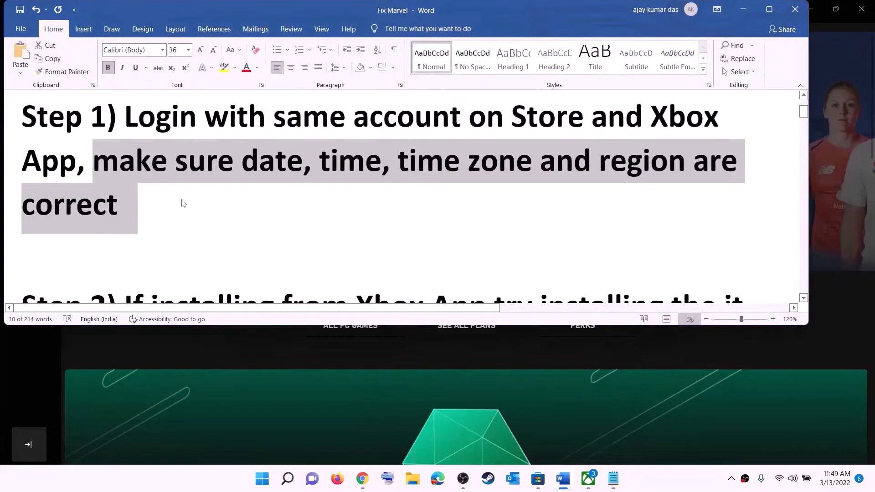
pyautogui.scroll(-2, 182, 200)
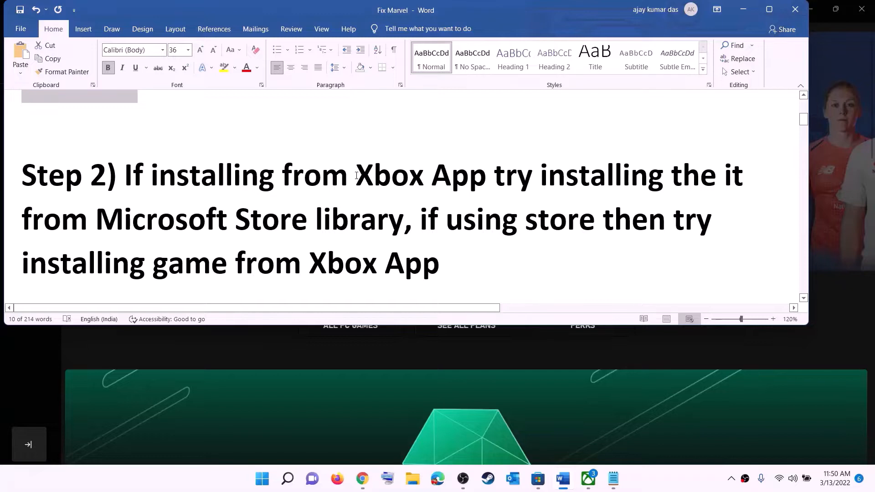
pyautogui.moveTo(358, 175); pyautogui.dragTo(460, 178)
pyautogui.moveTo(530, 184); pyautogui.dragTo(404, 220)
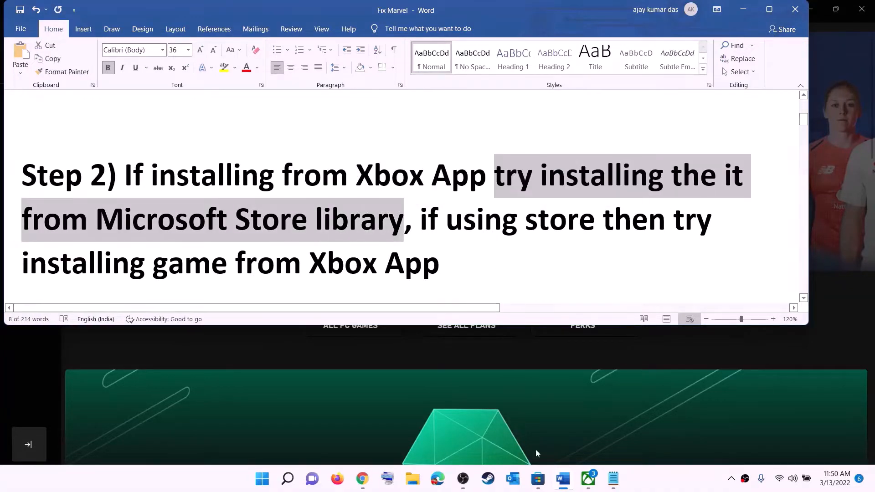
pyautogui.click(536, 484)
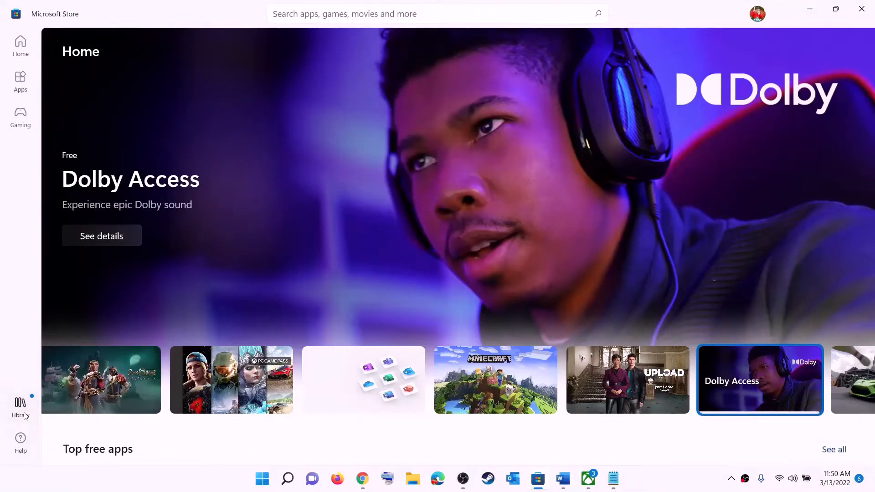
# - Open the Store Library and scroll through the 33 apps with updates available
pyautogui.click(25, 413)
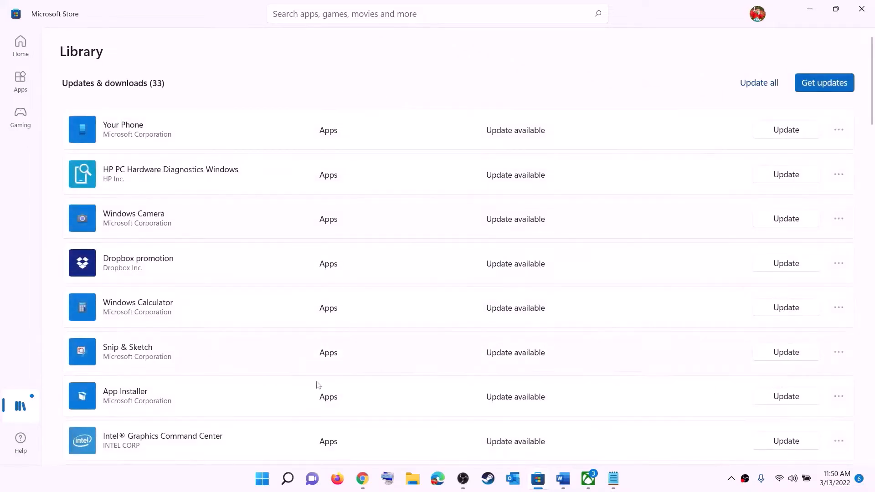
pyautogui.scroll(-1, 599, 286)
pyautogui.scroll(-7, 523, 326)
pyautogui.scroll(9, 523, 363)
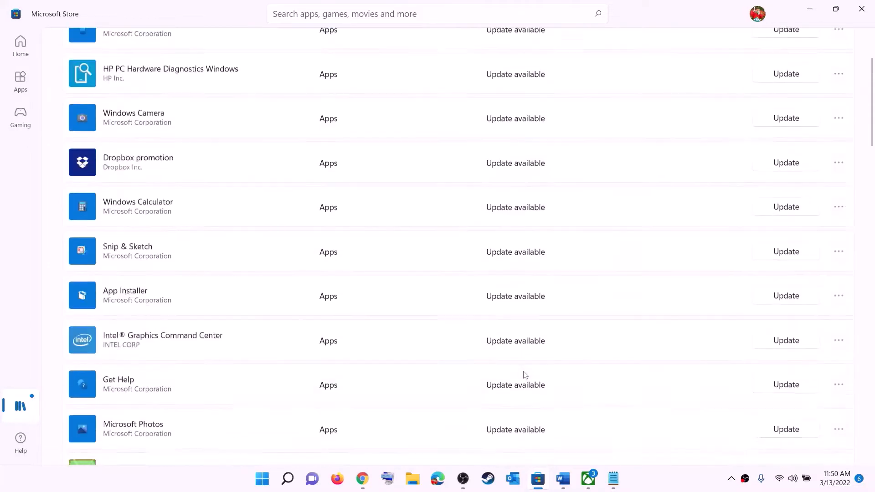
pyautogui.scroll(-20, 532, 313)
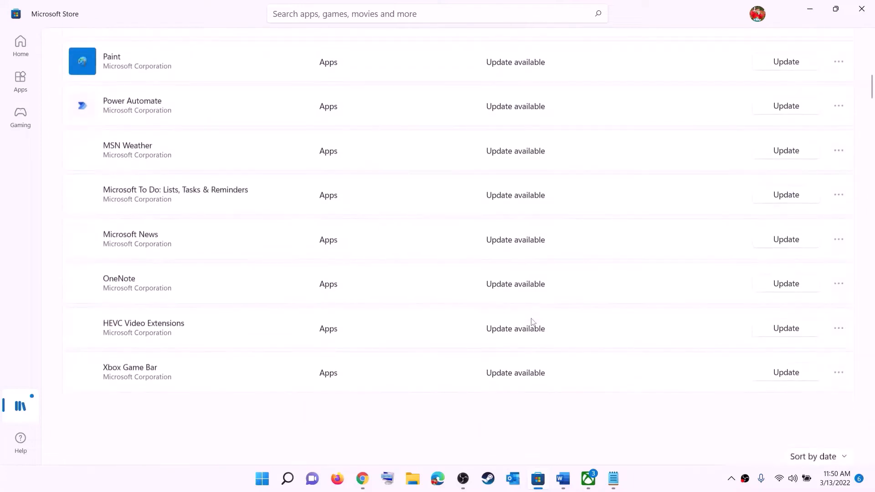
pyautogui.scroll(20, 567, 291)
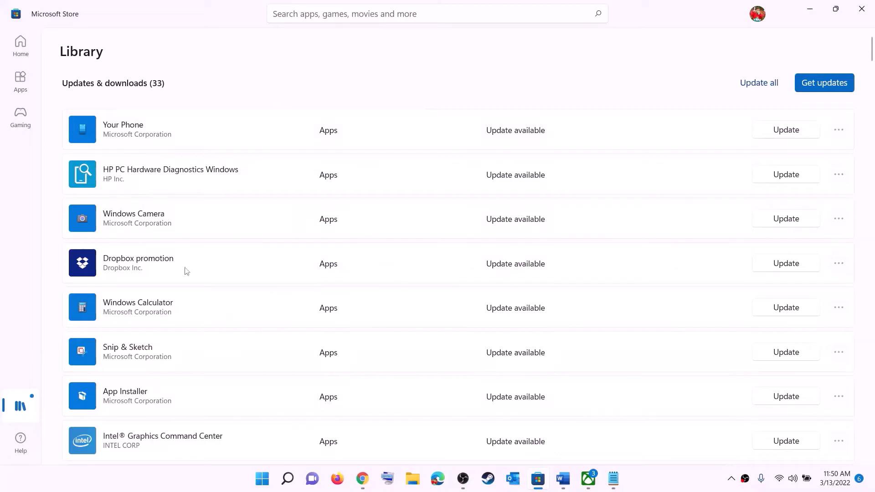
# - Highlight Step 2's 'using store' and 'installing game from Xbox App' text in Word
pyautogui.click(564, 478)
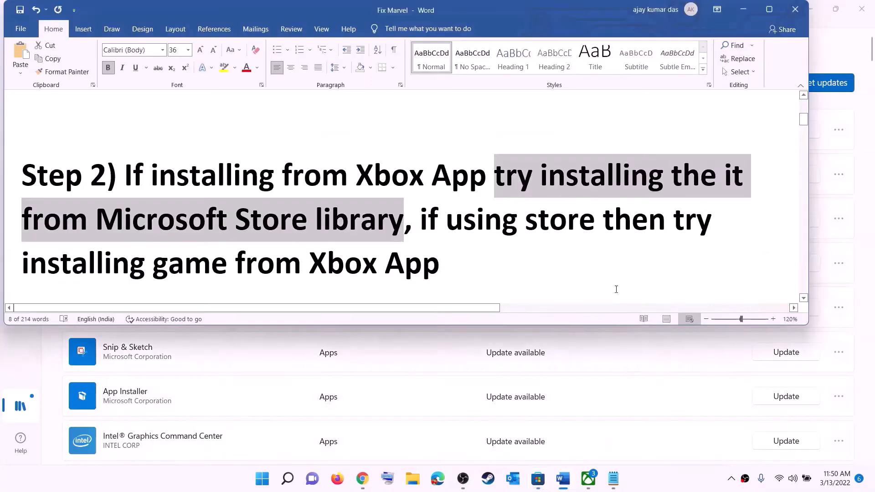
pyautogui.click(446, 220)
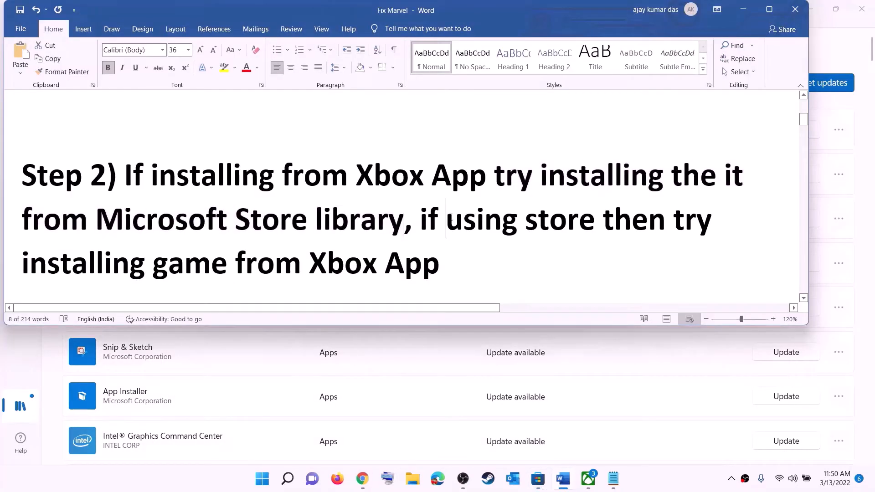
pyautogui.moveTo(446, 220); pyautogui.dragTo(603, 219)
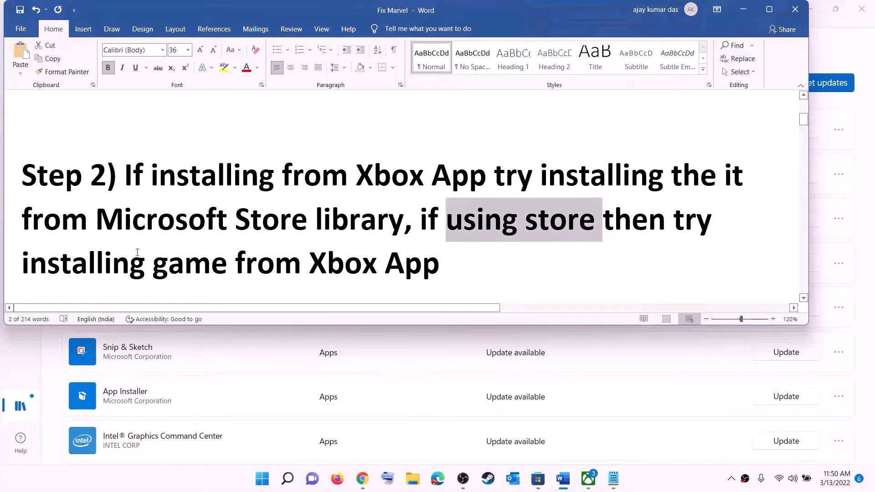
pyautogui.moveTo(137, 253); pyautogui.dragTo(456, 255)
# - Glance at the Xbox app's game search, then return to the Word checklist
pyautogui.click(588, 479)
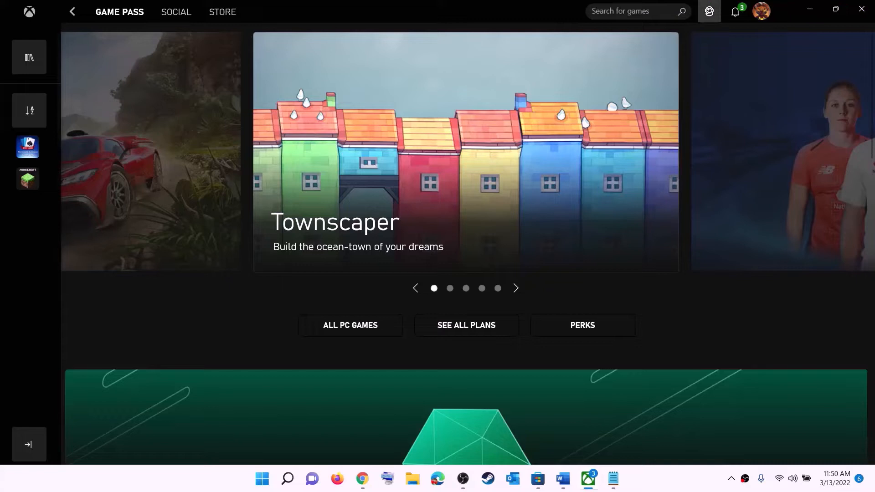
pyautogui.click(616, 11)
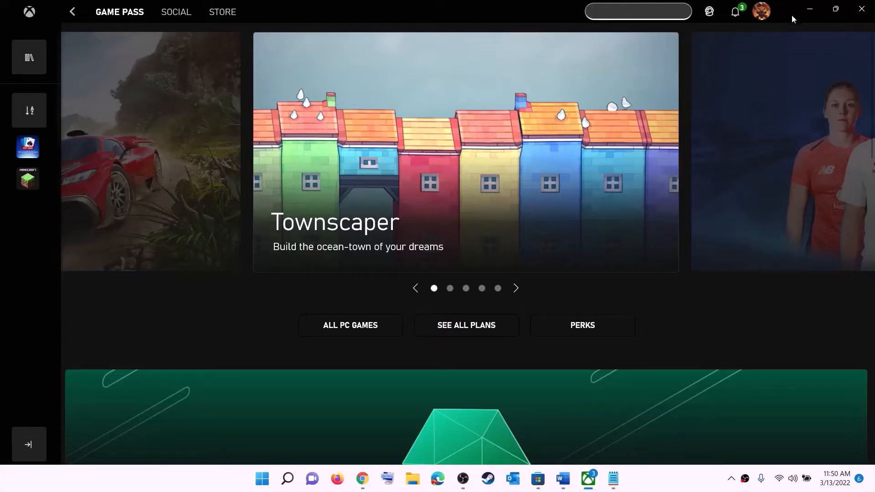
pyautogui.click(810, 9)
pyautogui.click(271, 239)
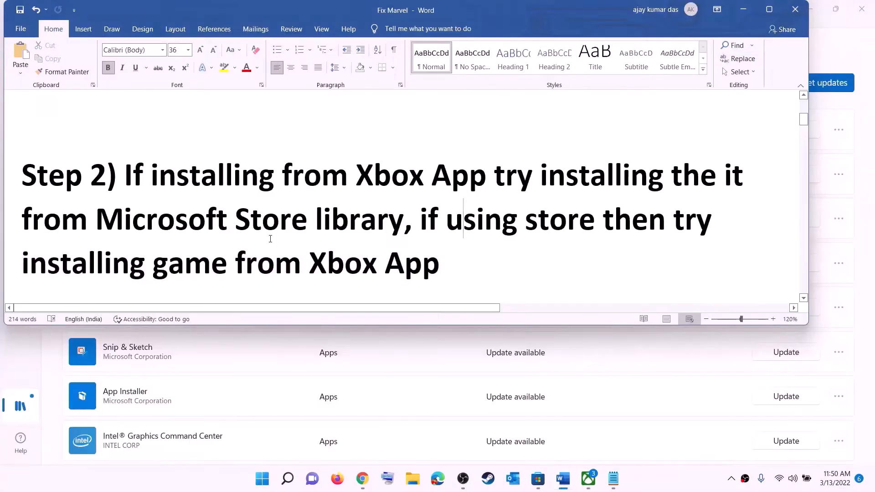
# - Copy the Step 3 Get-AppxPackage -AllUsers re-register PowerShell command
pyautogui.scroll(-5, 270, 238)
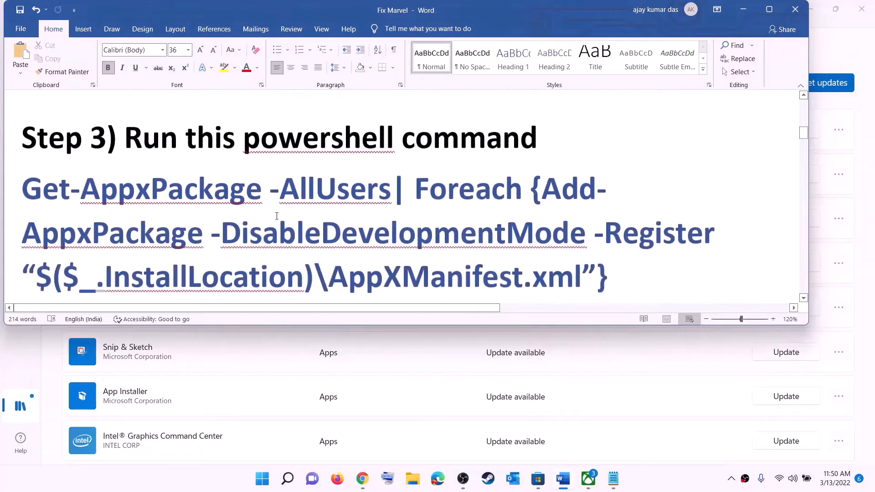
pyautogui.scroll(-1, 276, 215)
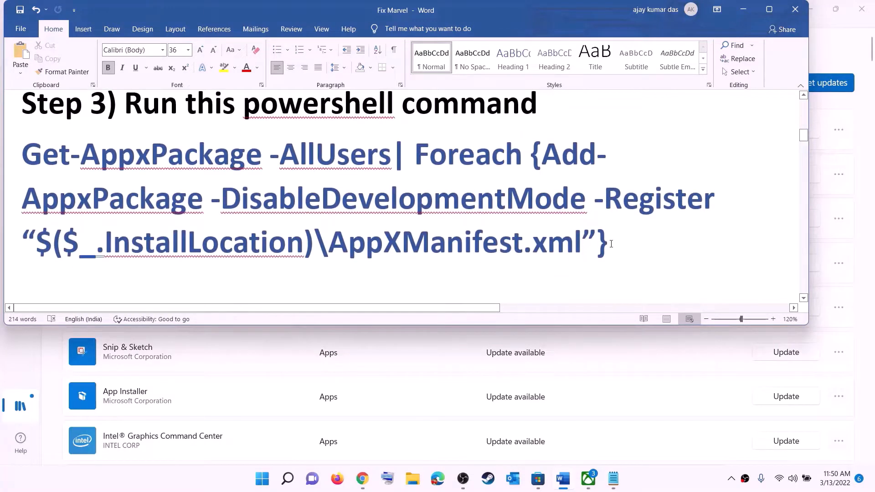
pyautogui.moveTo(611, 243); pyautogui.dragTo(22, 150)
pyautogui.rightClick(121, 179)
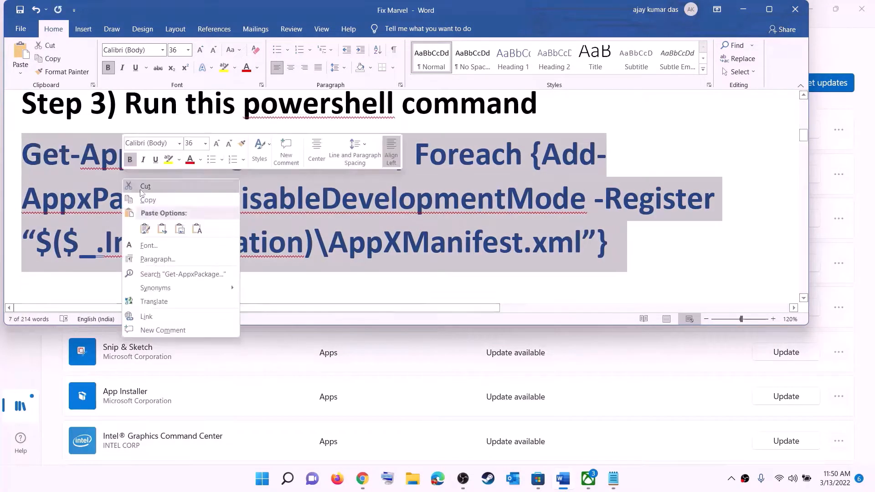
pyautogui.click(147, 200)
# - Run the copied Get-AppxPackage re-register command in an administrator PowerShell, then close it
pyautogui.click(263, 479)
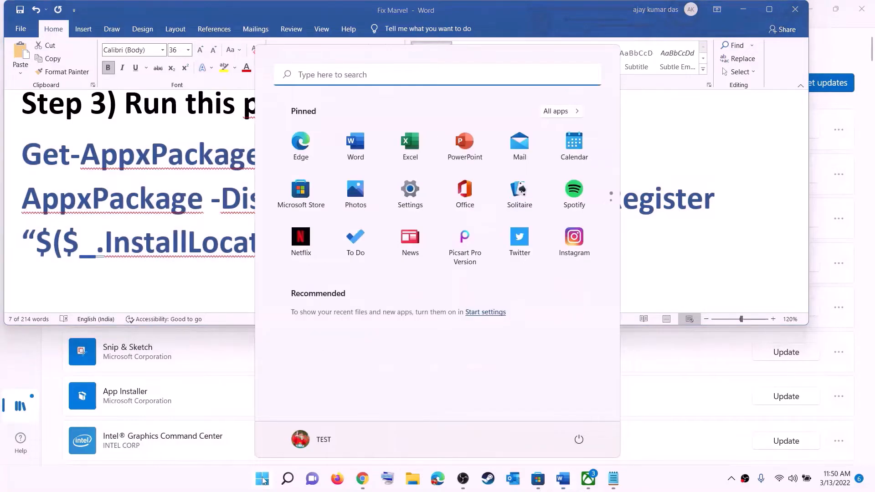
pyautogui.write('powers')
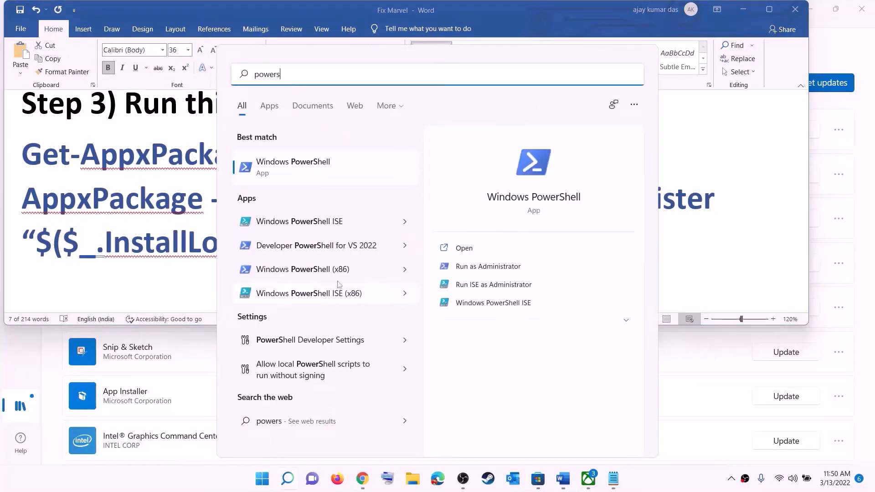
pyautogui.rightClick(303, 170)
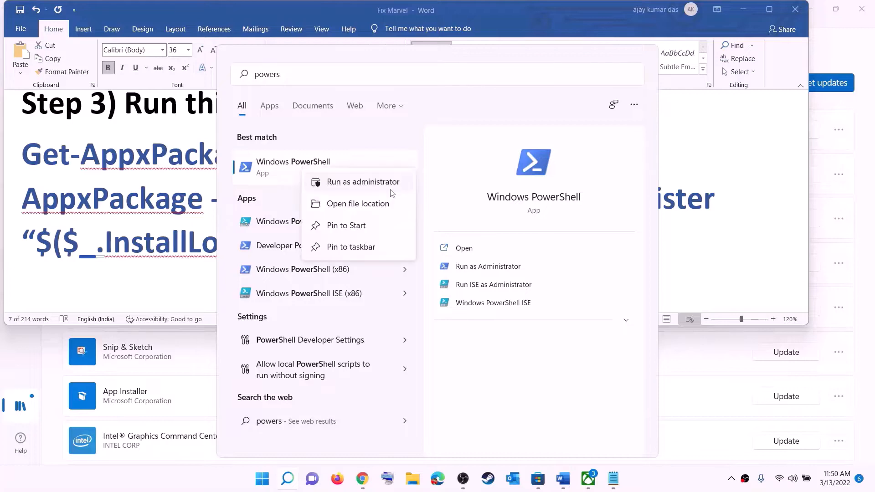
pyautogui.click(389, 188)
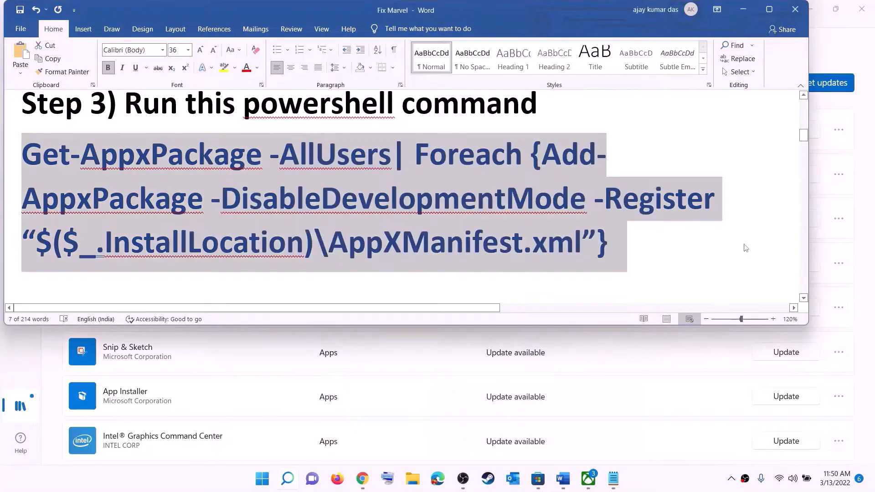
pyautogui.click(397, 328)
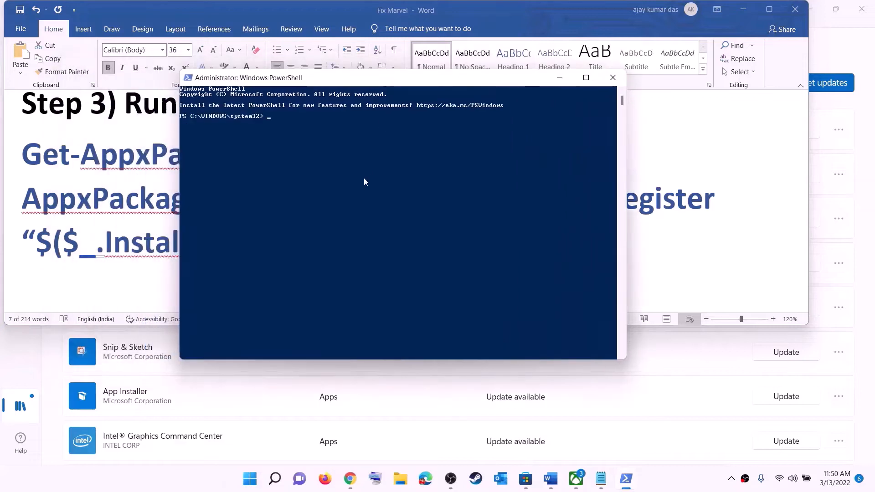
pyautogui.rightClick(364, 178)
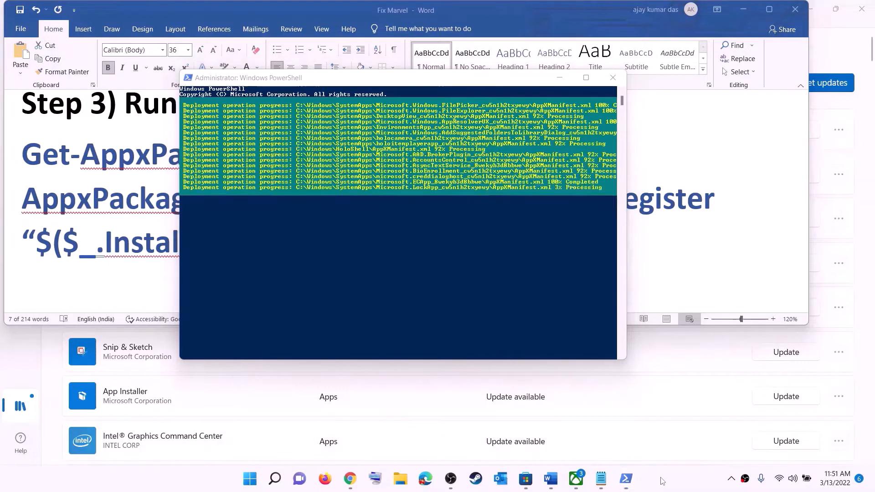
pyautogui.click(614, 78)
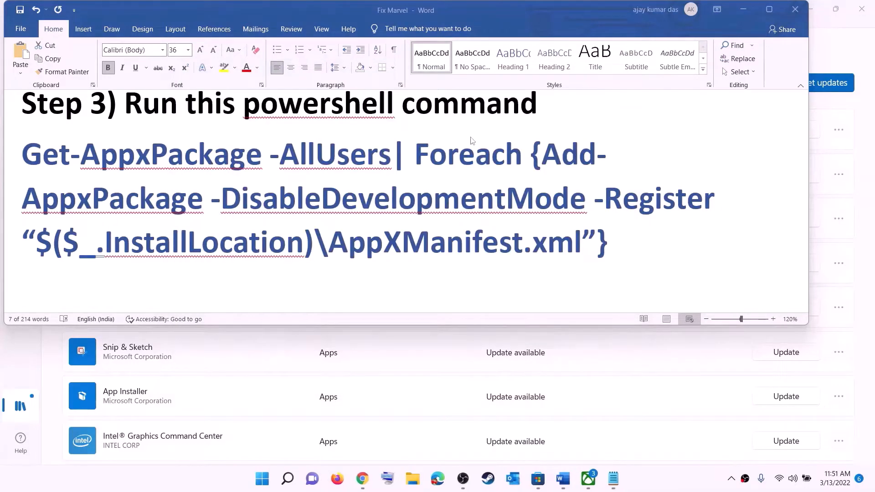
# - Set the Step 4 Microsoft.WindowsStore_8wekyb3d8bbwe cache-folder path to 14 pt
pyautogui.tripleClick(361, 222)
pyautogui.scroll(-5, 319, 191)
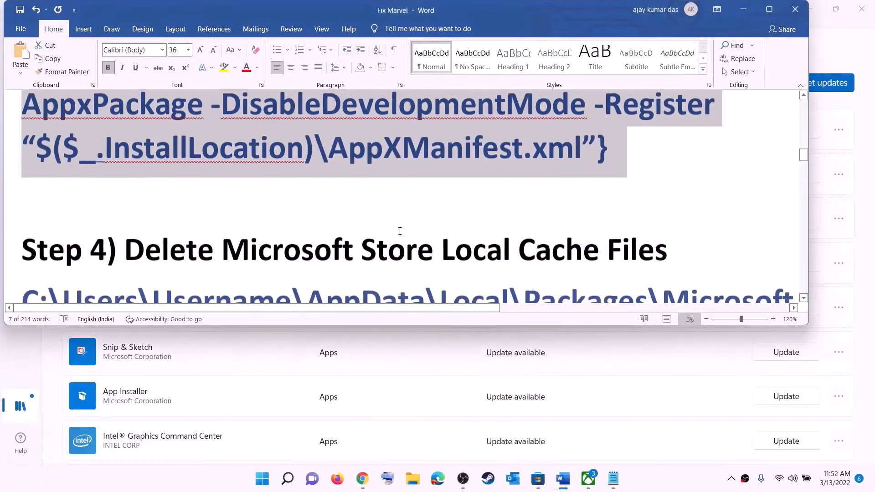
pyautogui.scroll(1, 301, 165)
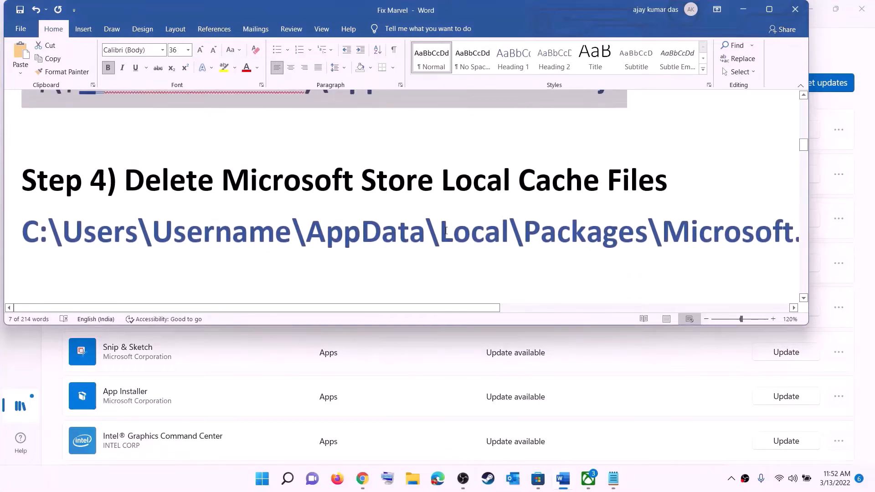
pyautogui.tripleClick(433, 238)
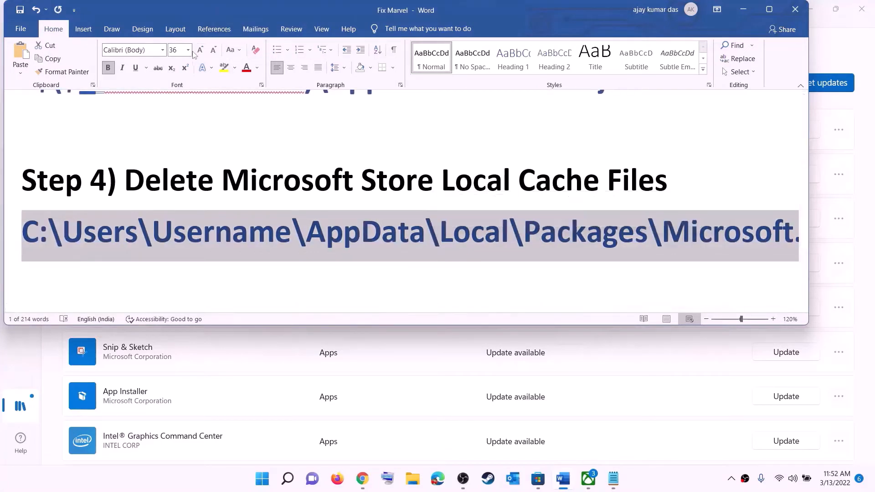
pyautogui.click(189, 50)
pyautogui.click(174, 119)
pyautogui.click(433, 220)
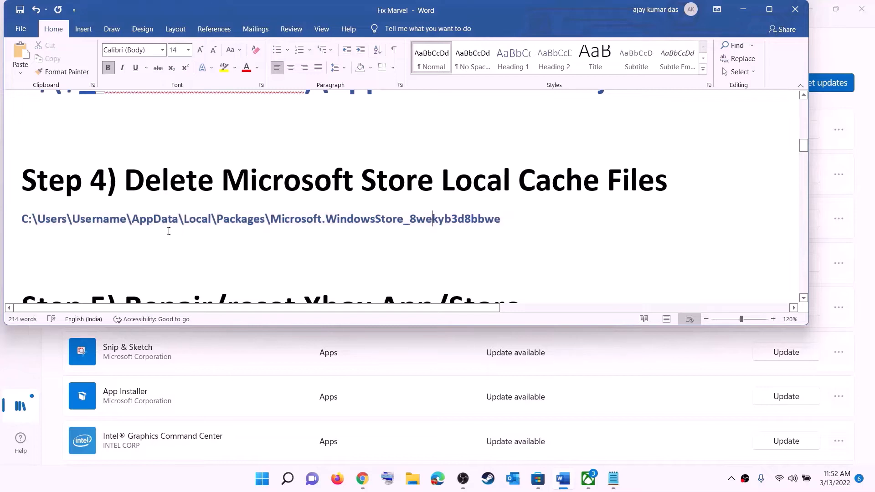
# - In File Explorer, browse from This PC through Windows (C:) and Users into your profile folder
pyautogui.click(412, 478)
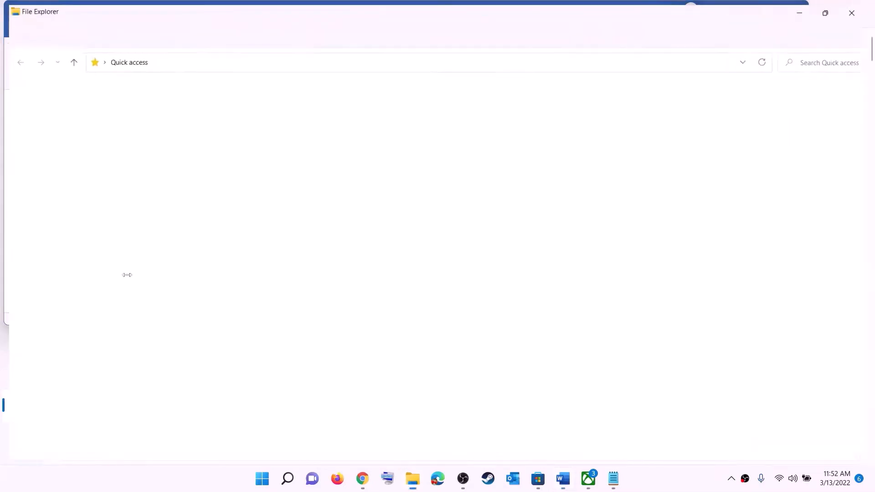
pyautogui.click(44, 225)
pyautogui.doubleClick(199, 190)
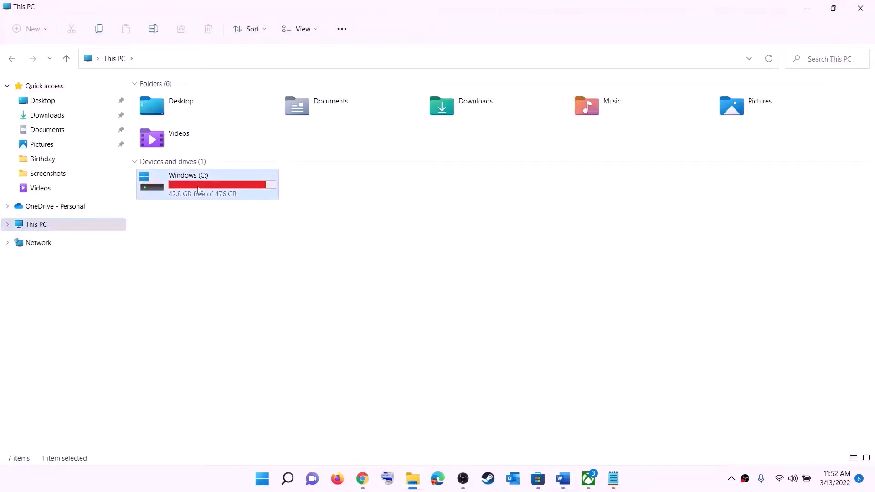
pyautogui.scroll(-3, 227, 276)
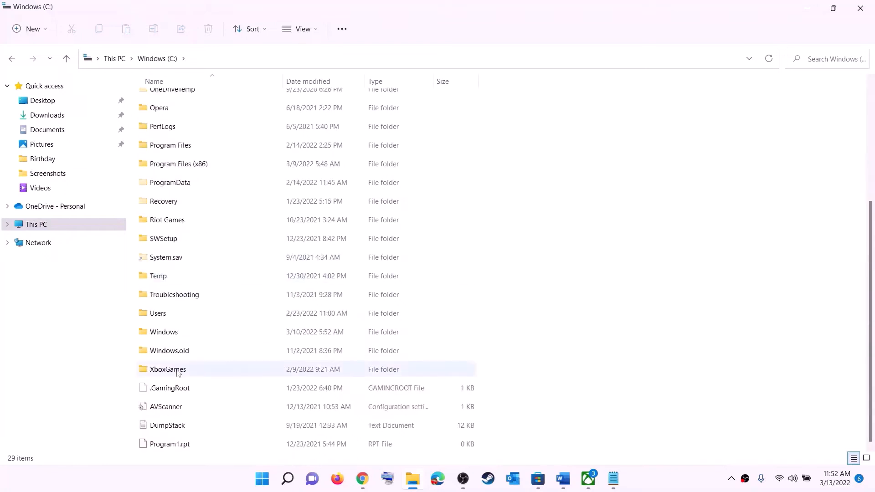
pyautogui.click(196, 315)
pyautogui.doubleClick(189, 317)
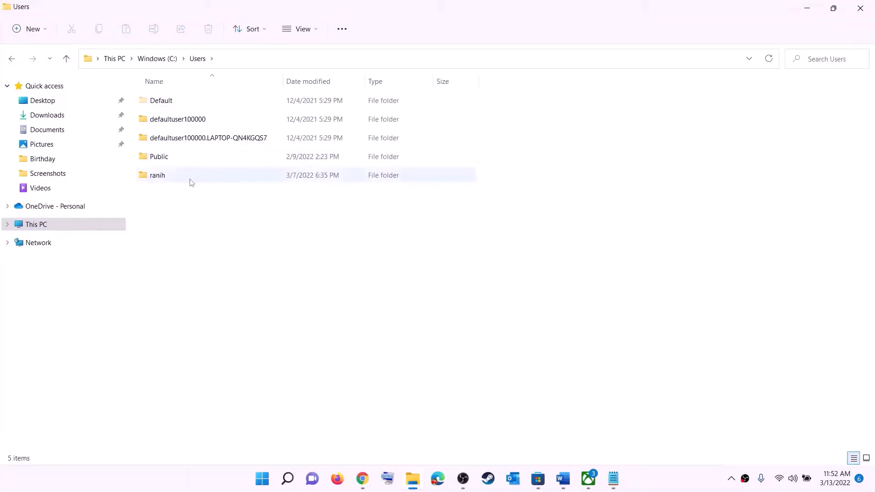
pyautogui.doubleClick(165, 182)
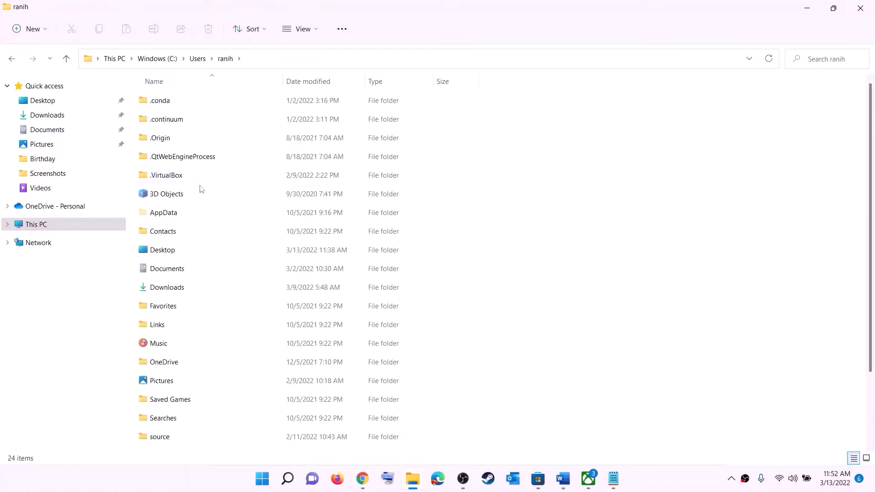
# - Turn on hidden items so the AppData folder shows in the profile folder
pyautogui.click(159, 218)
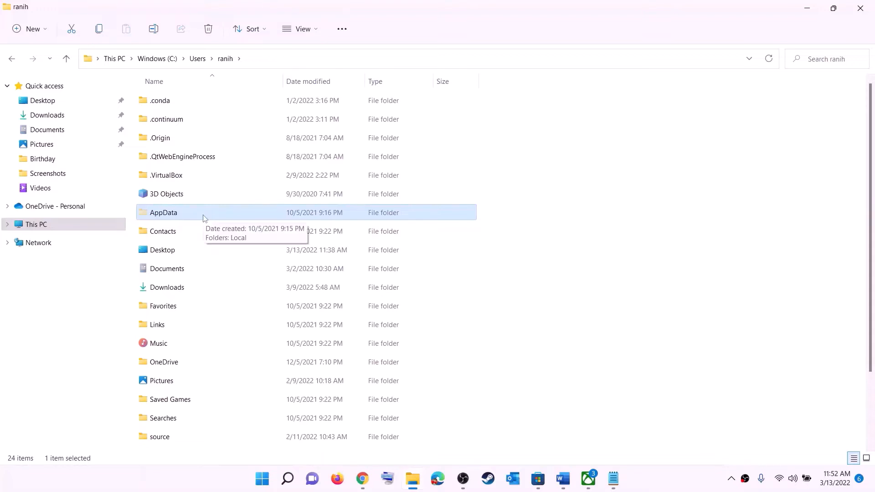
pyautogui.click(319, 31)
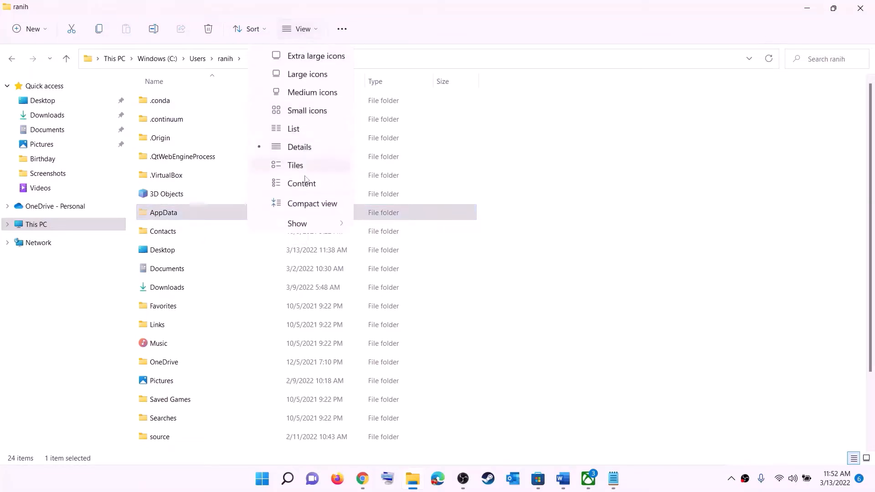
pyautogui.moveTo(322, 223)
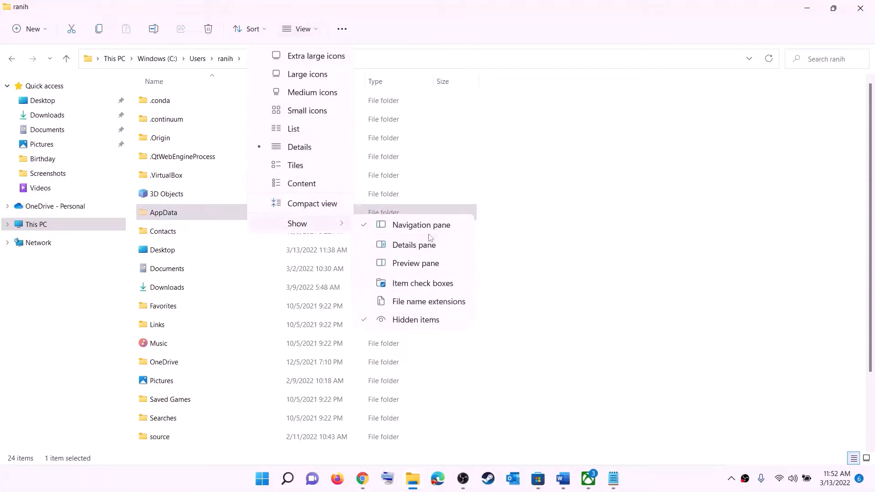
pyautogui.click(176, 215)
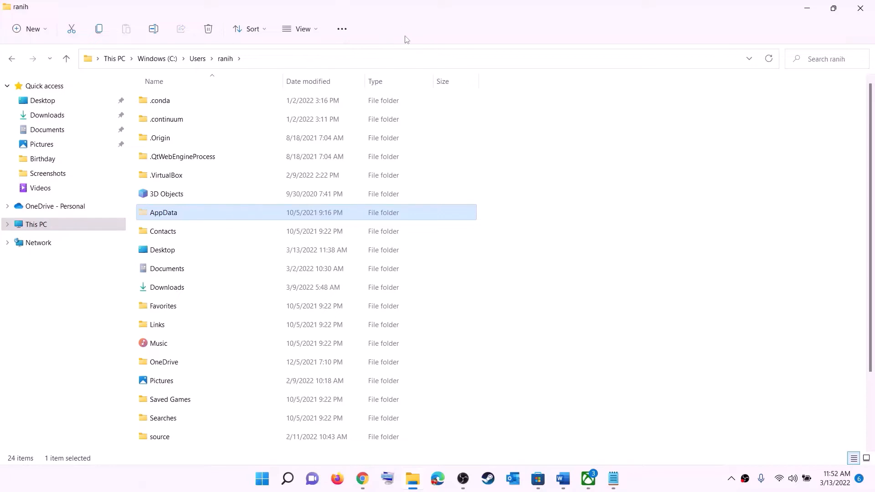
pyautogui.click(168, 213)
# - Go into AppData\Local\Packages
pyautogui.click(212, 213)
pyautogui.doubleClick(199, 212)
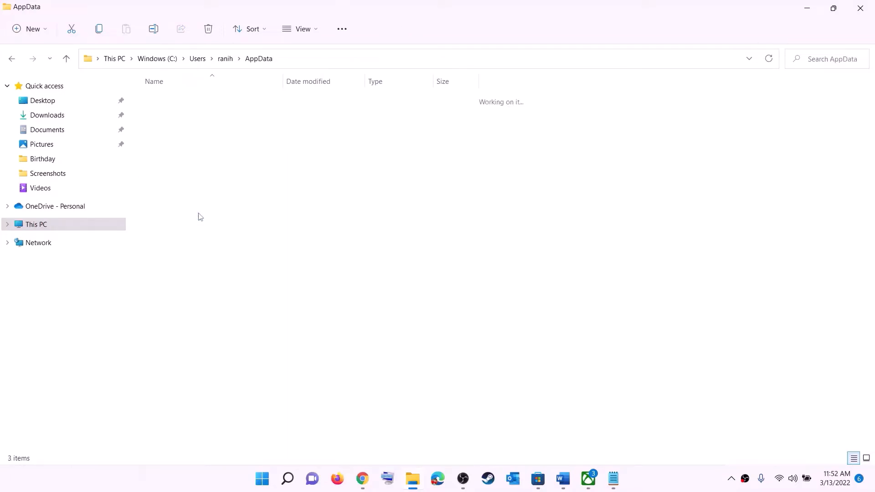
pyautogui.click(166, 101)
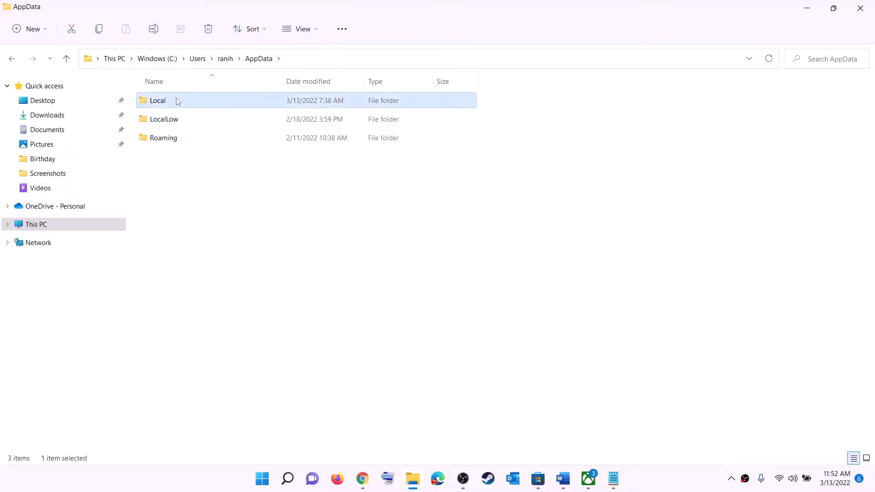
pyautogui.doubleClick(167, 100)
pyautogui.click(199, 217)
pyautogui.press('p')
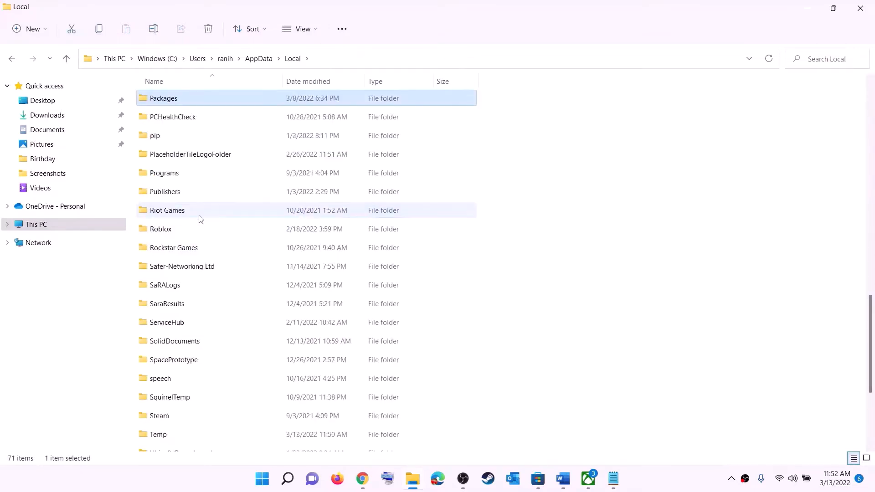
pyautogui.click(185, 99)
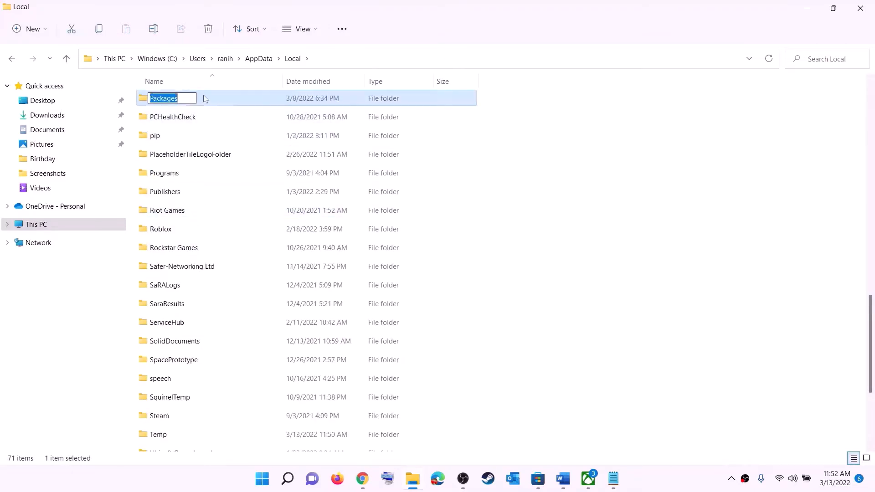
pyautogui.click(203, 96)
pyautogui.doubleClick(204, 97)
# - Open the Microsoft.WindowsStore_8wekyb3d8bbwe package folder
pyautogui.scroll(-18, 228, 228)
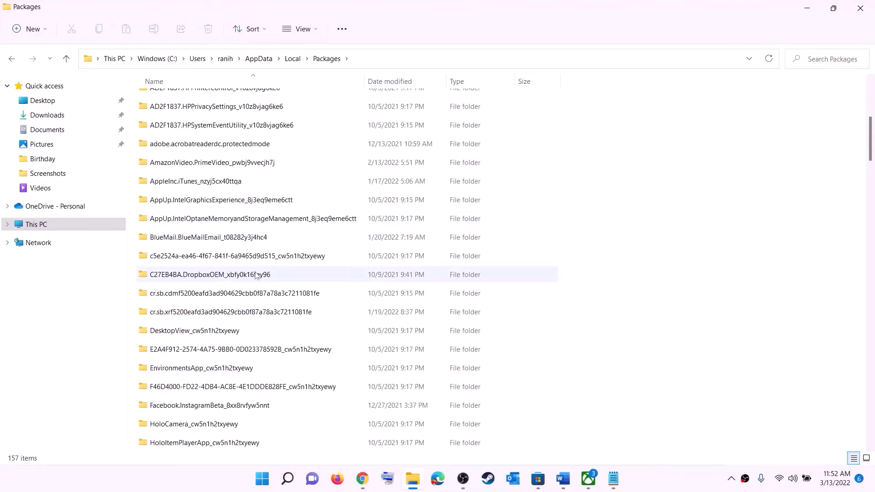
pyautogui.scroll(-15, 258, 296)
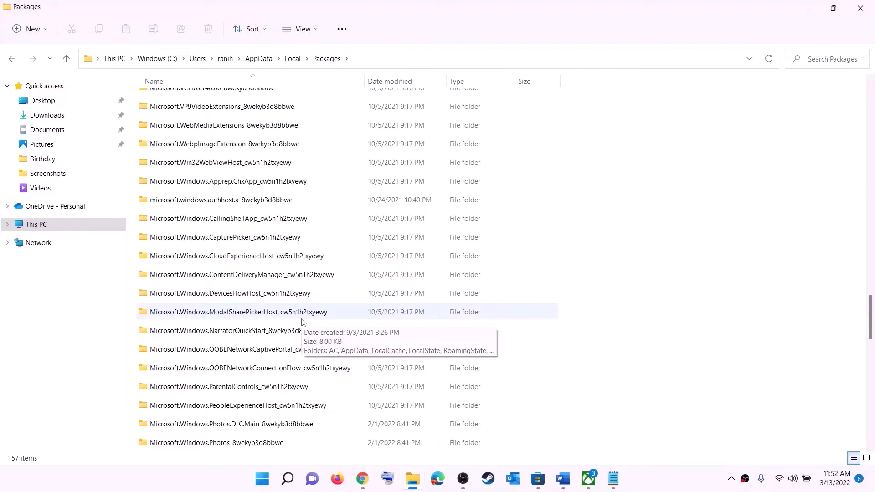
pyautogui.scroll(-6, 304, 321)
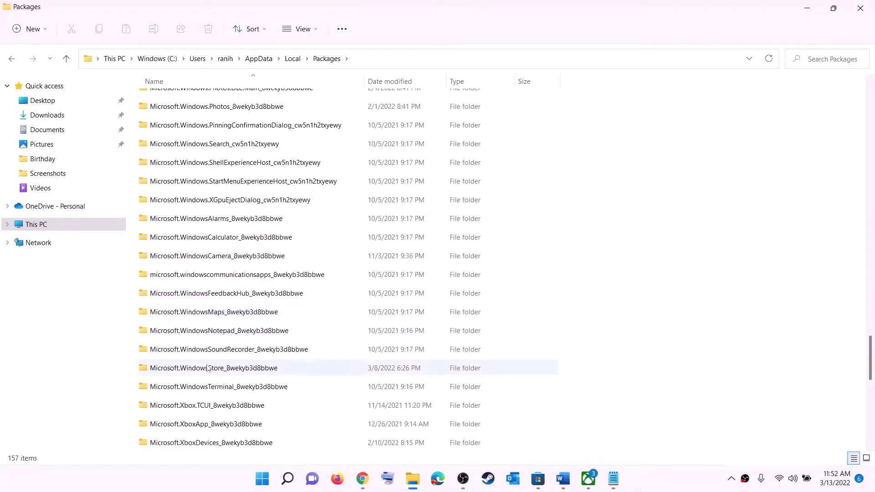
pyautogui.click(192, 371)
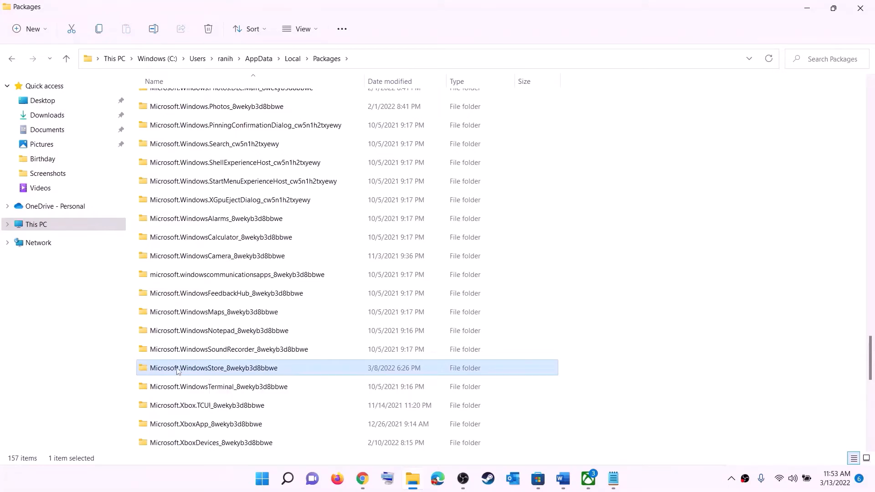
pyautogui.click(247, 371)
pyautogui.click(322, 373)
pyautogui.click(281, 370)
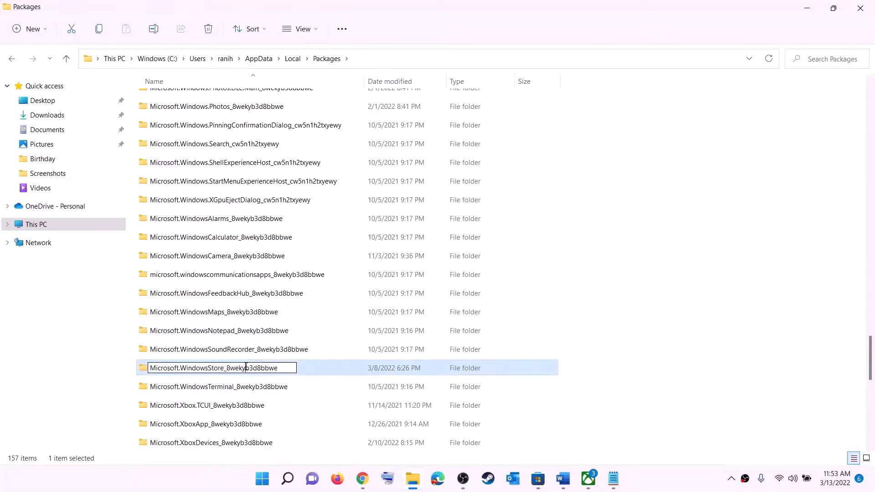
pyautogui.click(312, 373)
pyautogui.doubleClick(311, 372)
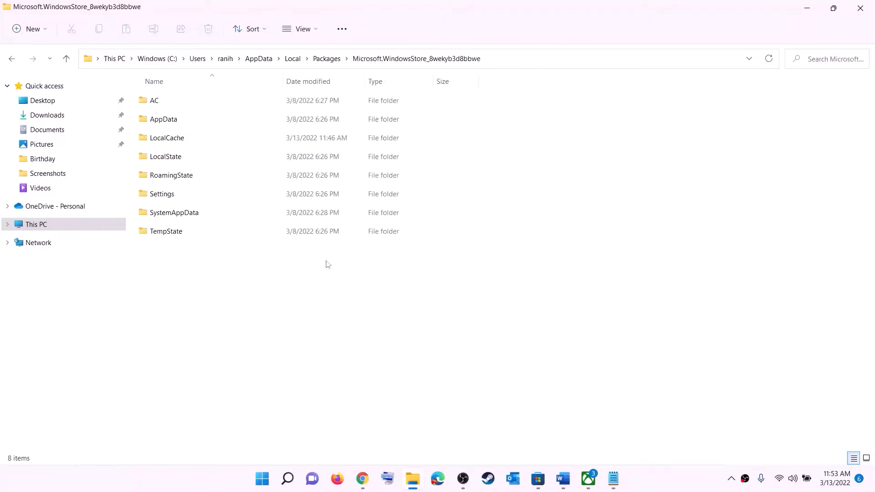
# - Delete the LocalCache folder from the Microsoft Store package folder
pyautogui.click(166, 139)
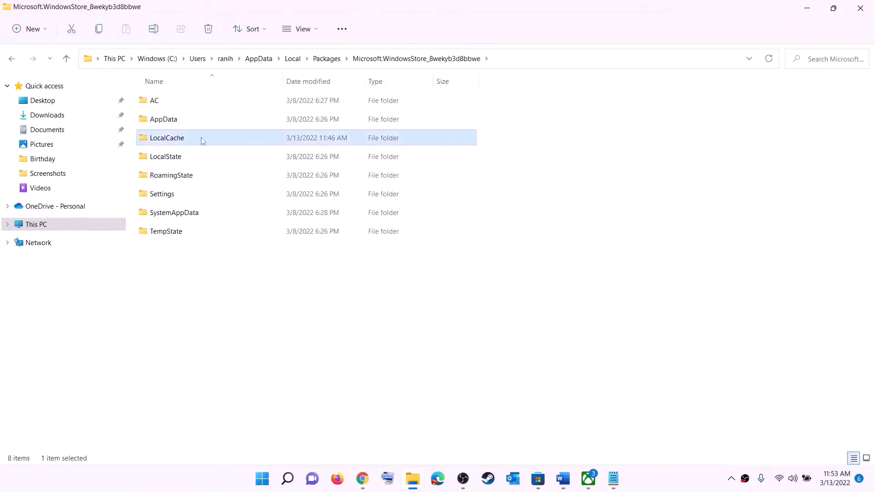
pyautogui.rightClick(180, 145)
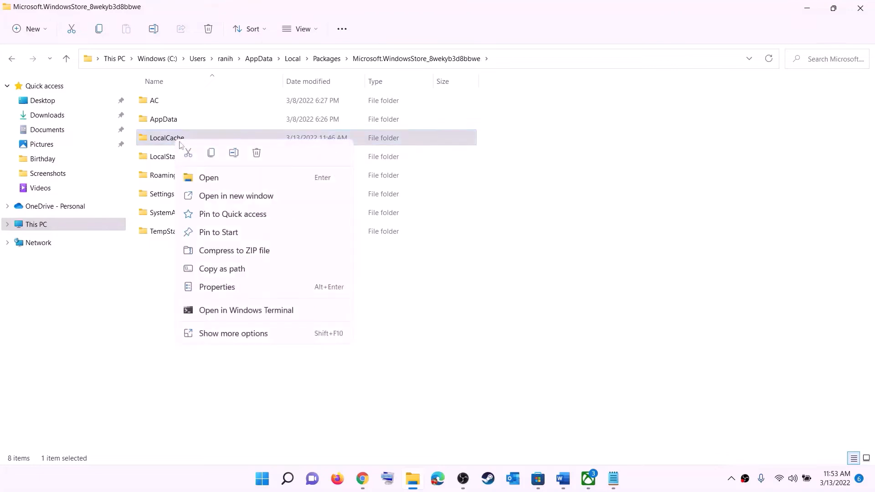
pyautogui.click(258, 154)
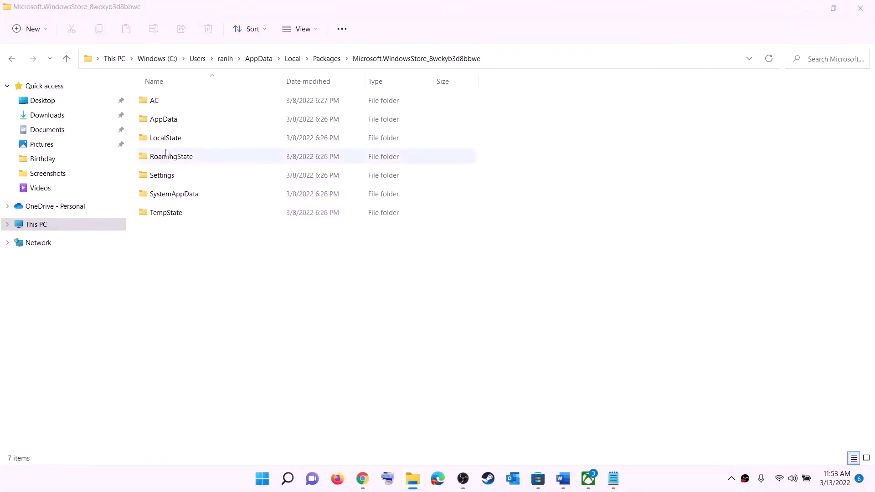
pyautogui.click(263, 479)
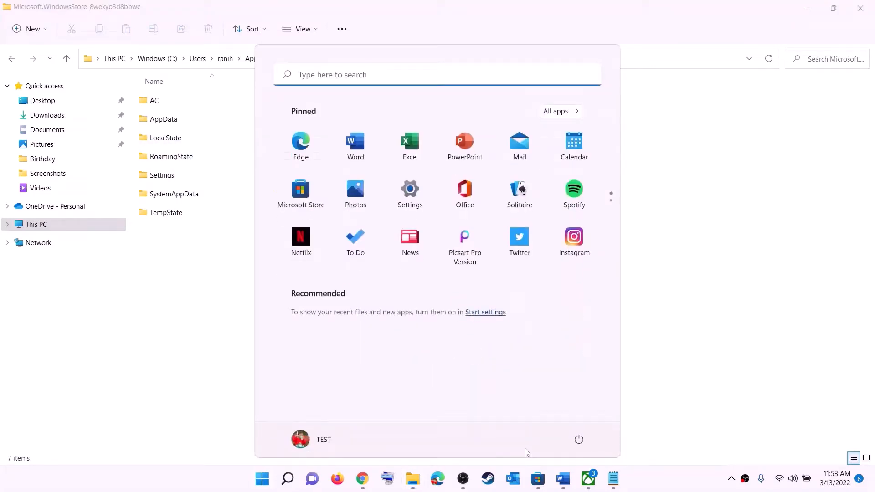
pyautogui.click(578, 440)
# - In the Word checklist, highlight Step 5's instructions on repairing and resetting Xbox
pyautogui.press('Escape')
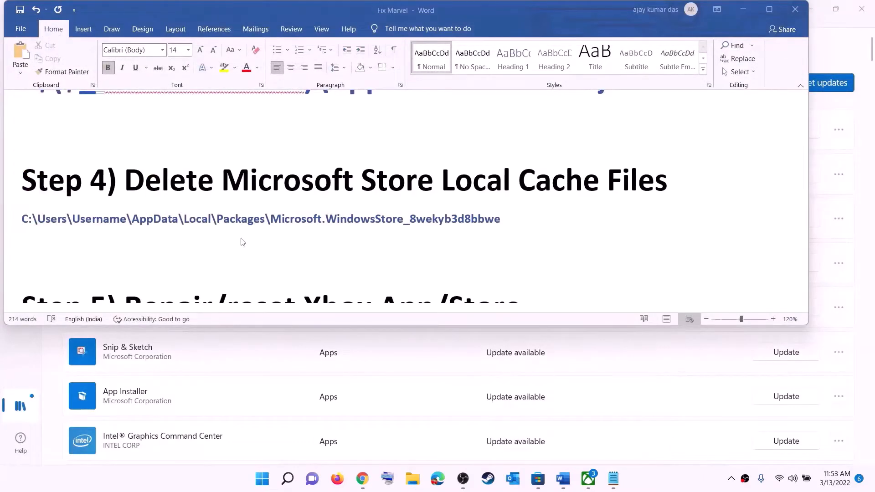
pyautogui.scroll(-4, 243, 242)
pyautogui.scroll(2, 274, 228)
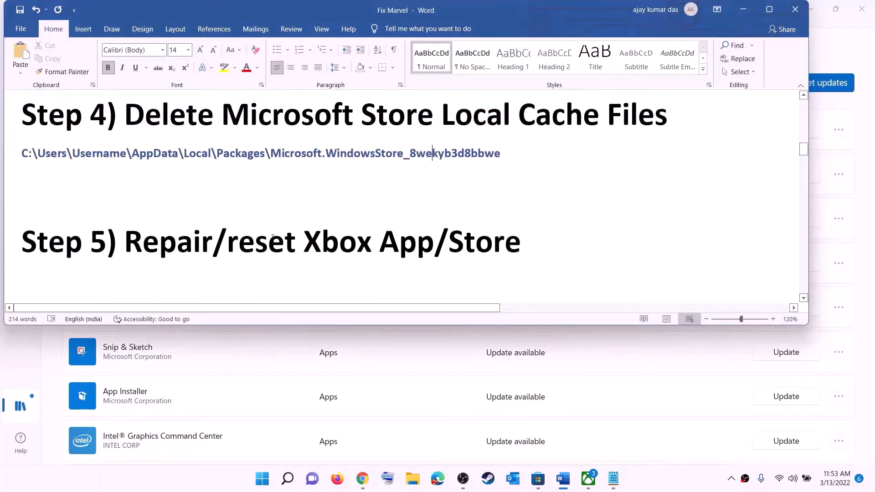
pyautogui.moveTo(212, 242); pyautogui.dragTo(539, 244)
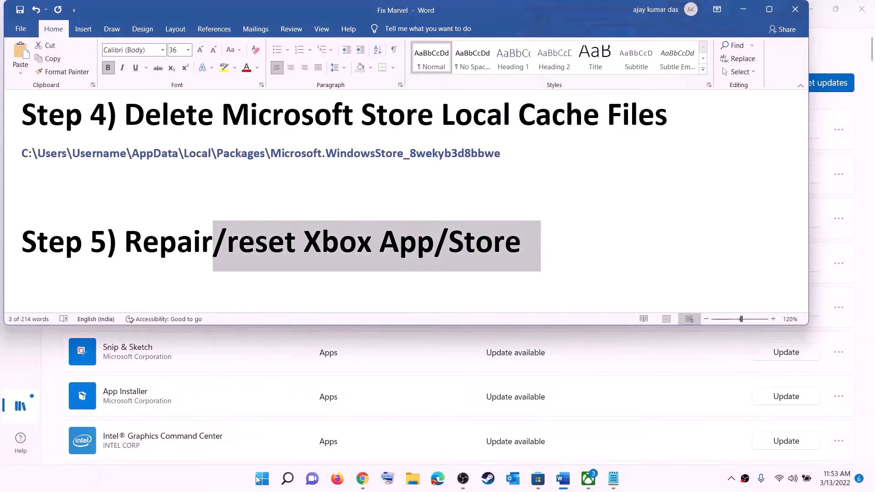
# - Search Start for xbox and open the Xbox app's App settings page
pyautogui.click(262, 480)
pyautogui.write('xbox')
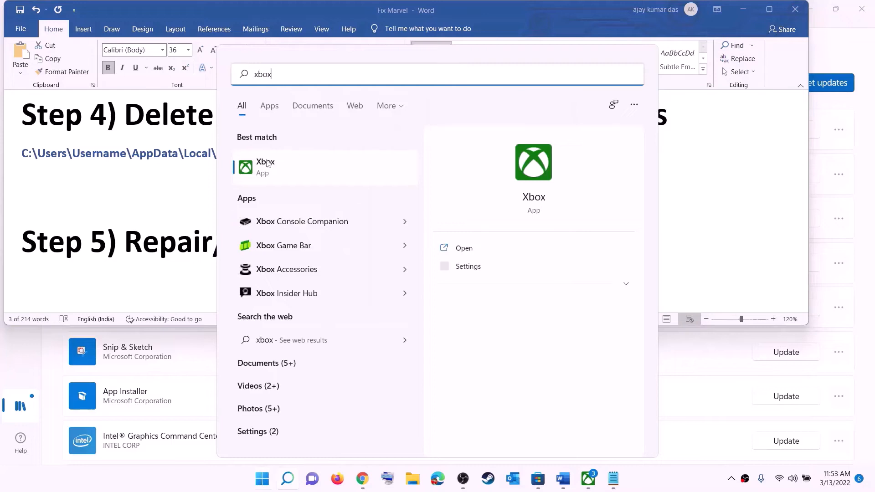
pyautogui.rightClick(273, 169)
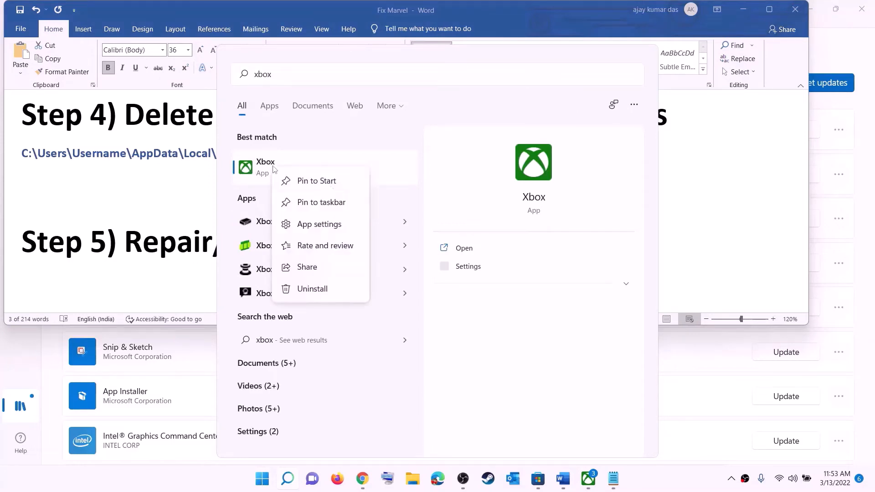
pyautogui.click(324, 225)
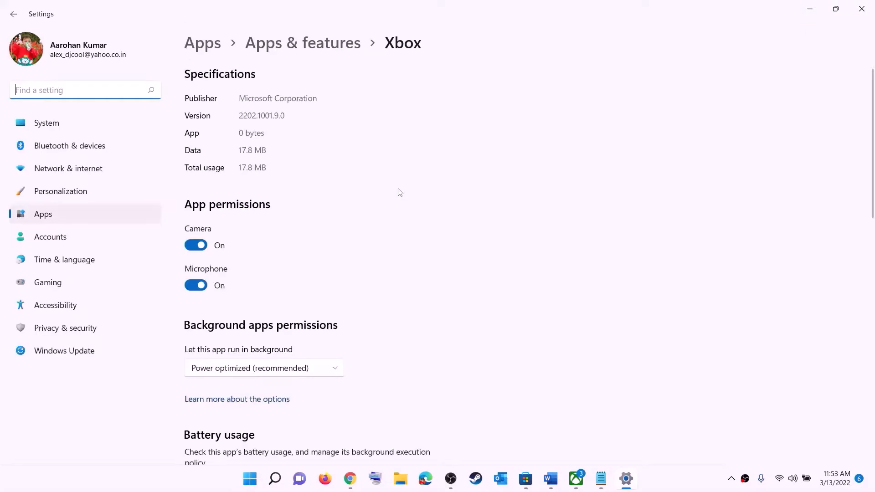
# - Run Repair on the Xbox app, then Reset it and confirm deleting its data
pyautogui.scroll(-10, 372, 243)
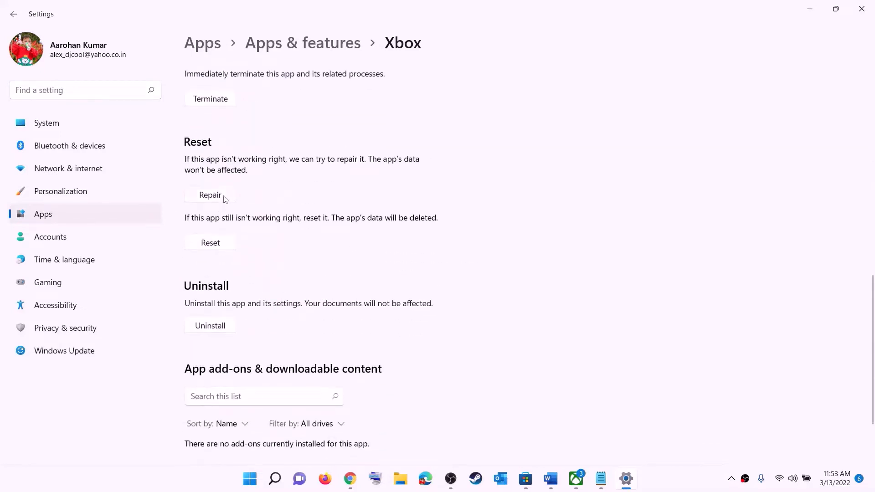
pyautogui.click(210, 198)
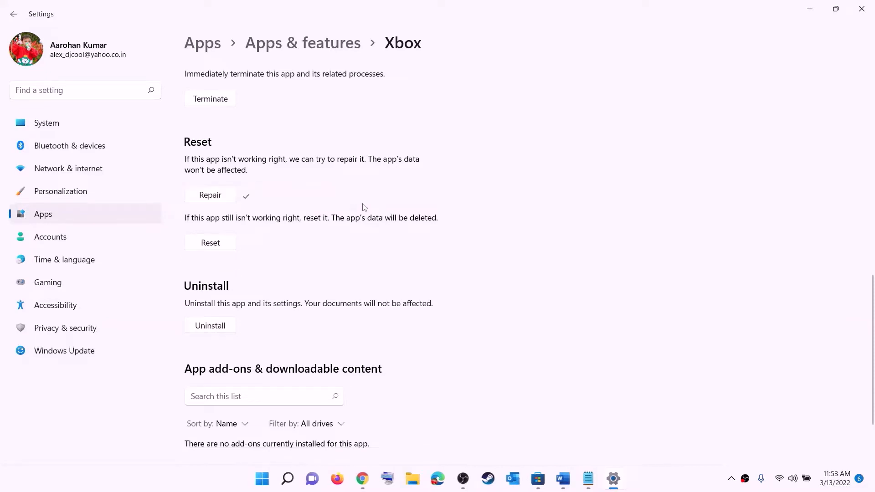
pyautogui.click(207, 246)
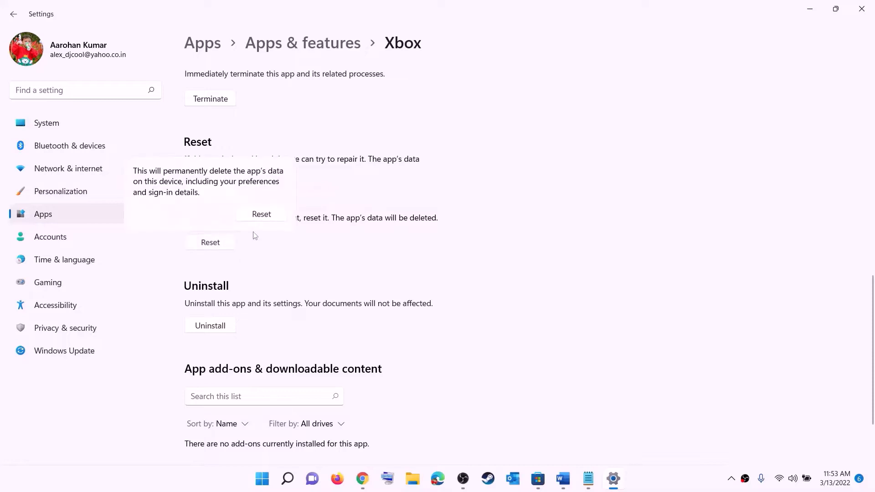
pyautogui.click(261, 214)
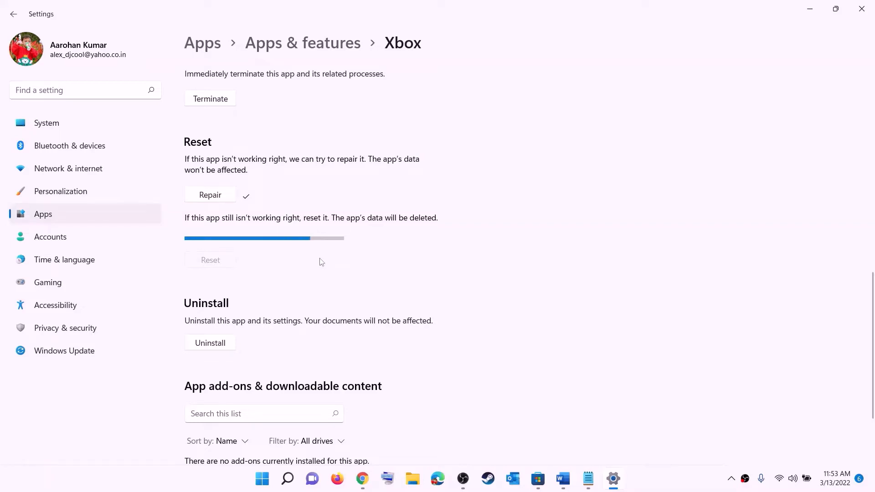
pyautogui.click(261, 481)
pyautogui.write('store')
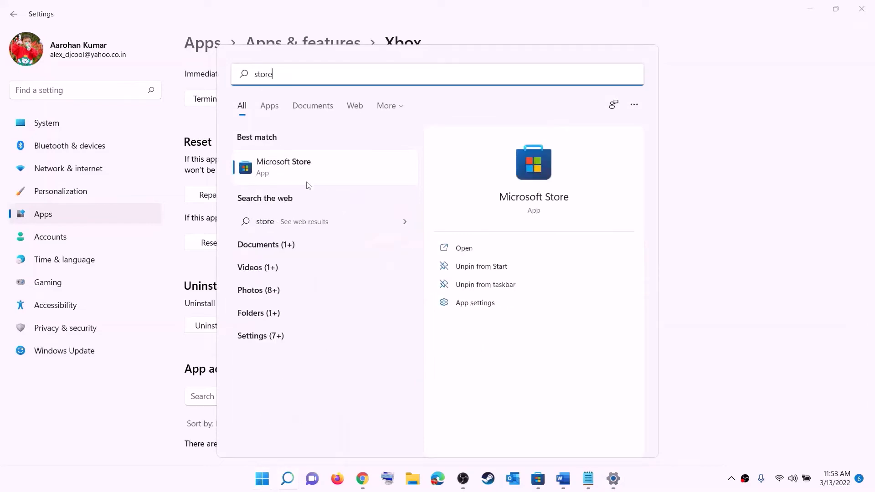
# - Open Microsoft Store's App settings, run Repair, then confirm Reset of its data
pyautogui.rightClick(284, 176)
pyautogui.click(339, 237)
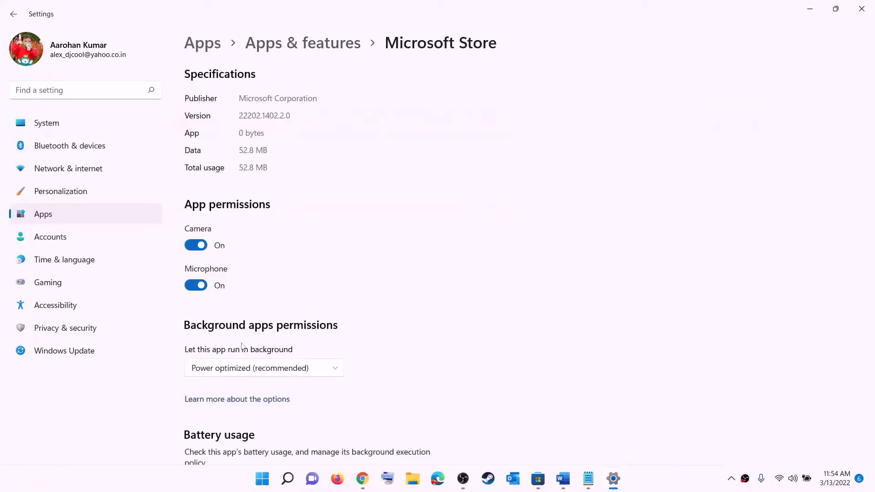
pyautogui.scroll(-10, 242, 346)
pyautogui.click(210, 328)
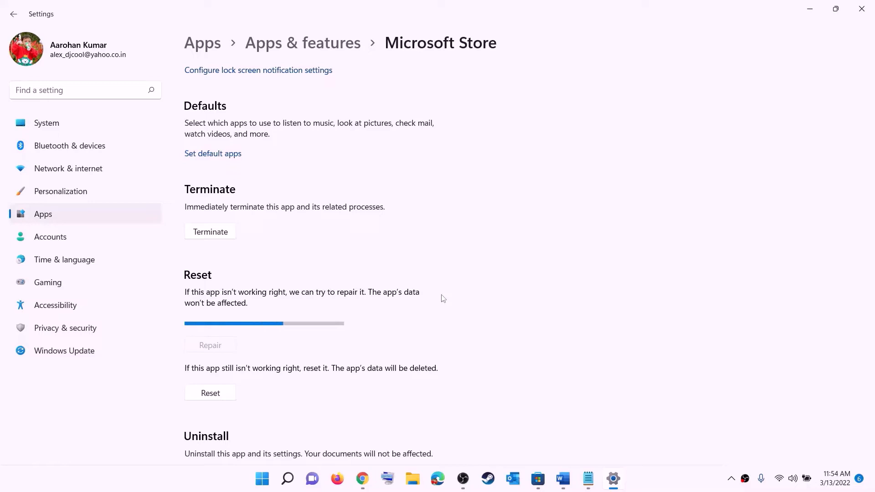
pyautogui.click(216, 395)
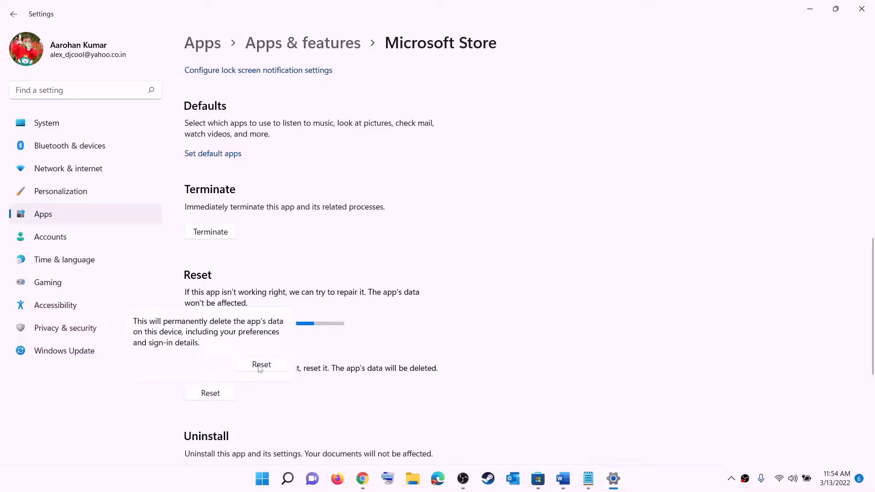
pyautogui.click(260, 364)
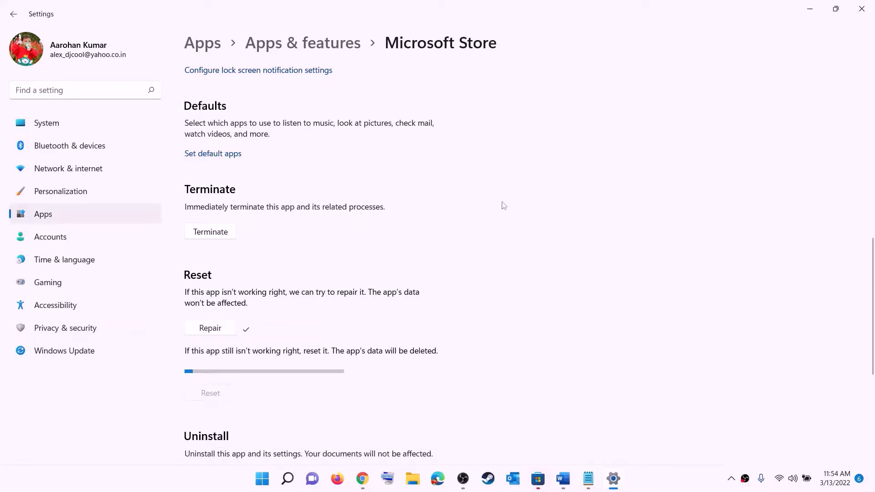
# - Scroll the Word checklist to Step 6 about updating the Xbox app and Store
pyautogui.click(563, 478)
pyautogui.scroll(-2, 116, 252)
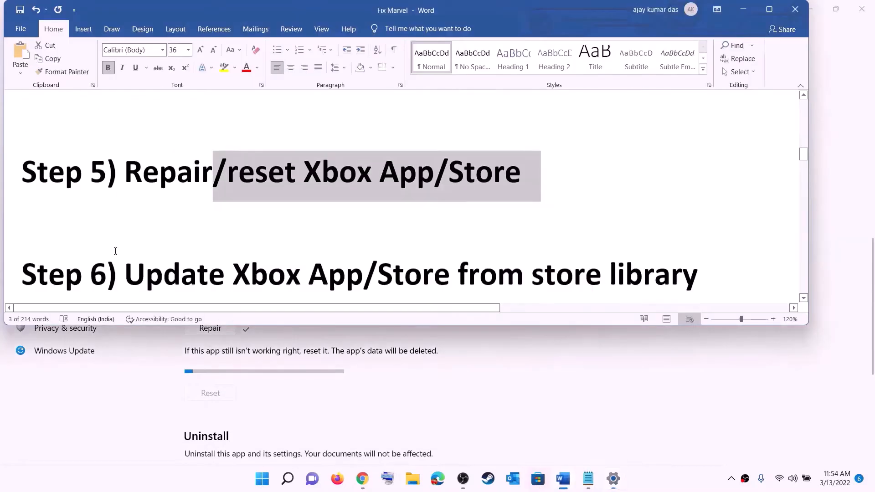
pyautogui.scroll(-1, 115, 251)
pyautogui.moveTo(145, 249); pyautogui.dragTo(673, 237)
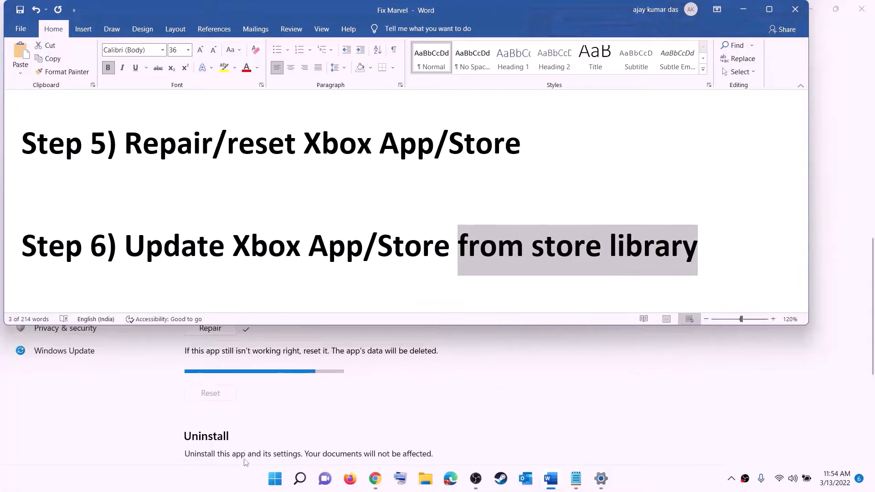
# - Launch Microsoft Store maximized, go to Library, and click Get updates
pyautogui.click(274, 478)
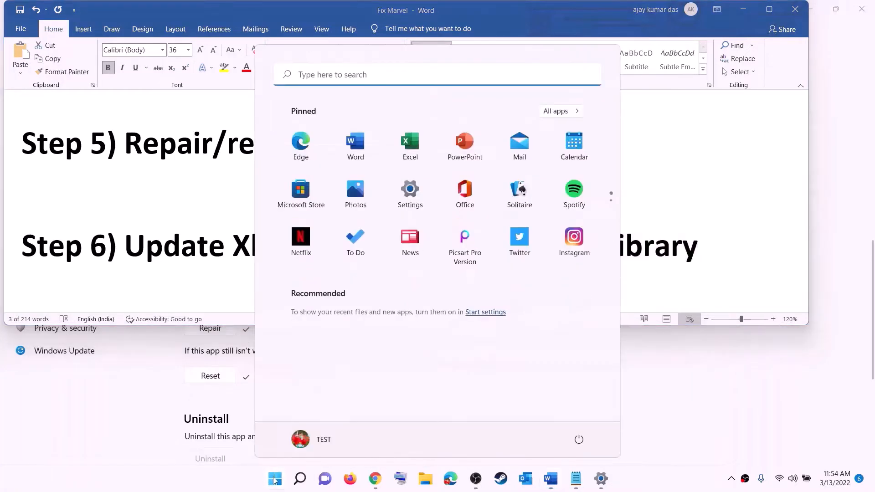
pyautogui.write('store')
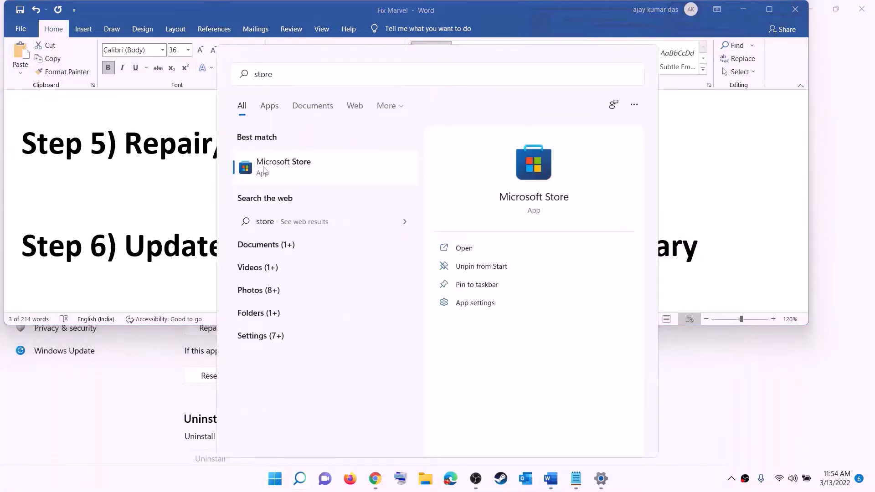
pyautogui.press('Return')
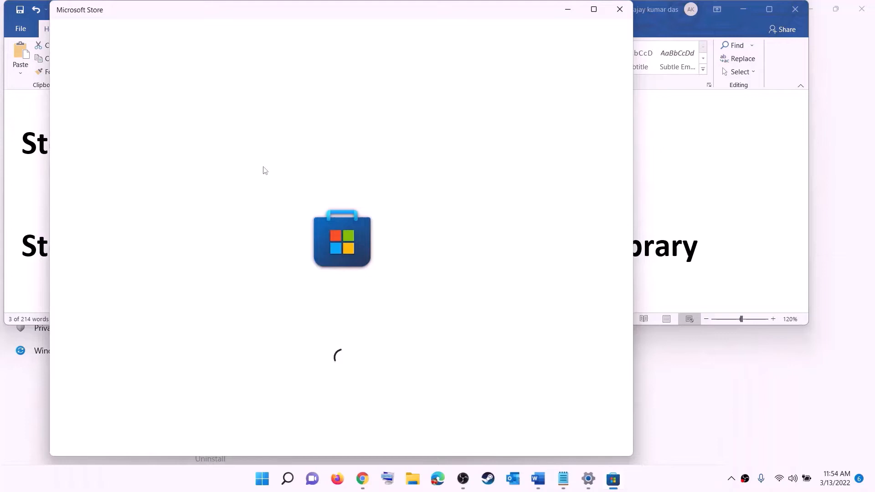
pyautogui.click(593, 8)
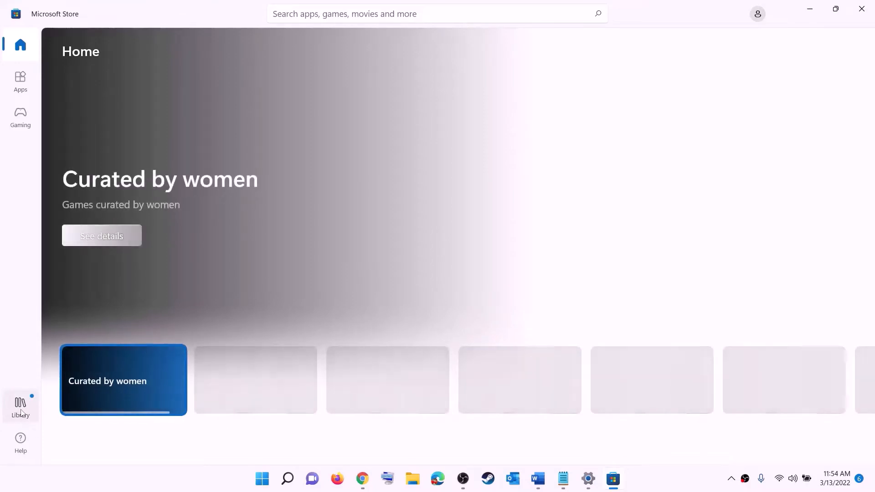
pyautogui.click(20, 408)
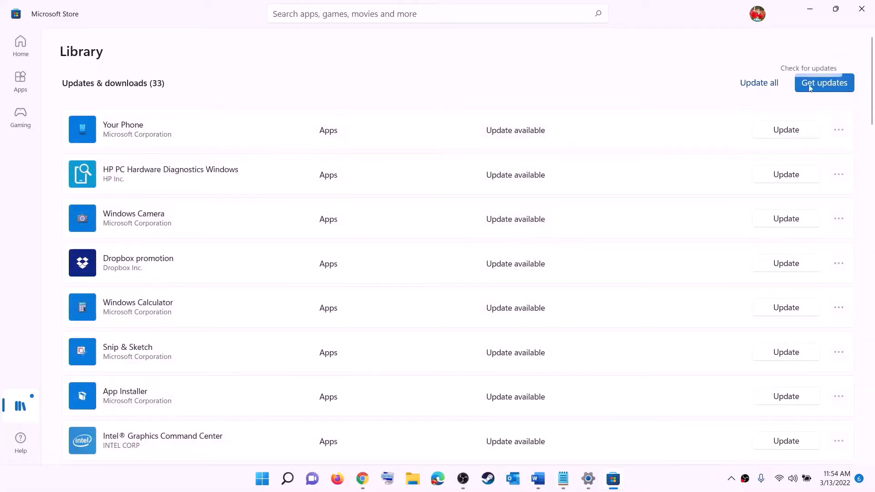
pyautogui.click(829, 83)
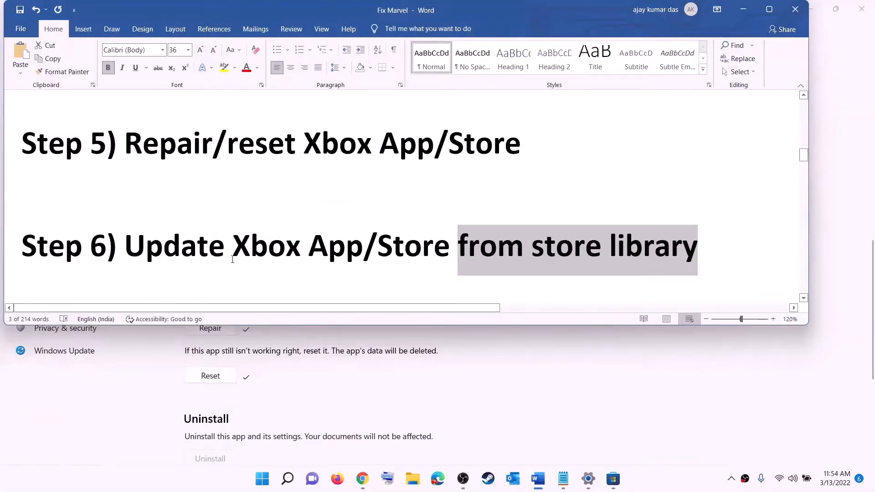
pyautogui.scroll(-4, 232, 260)
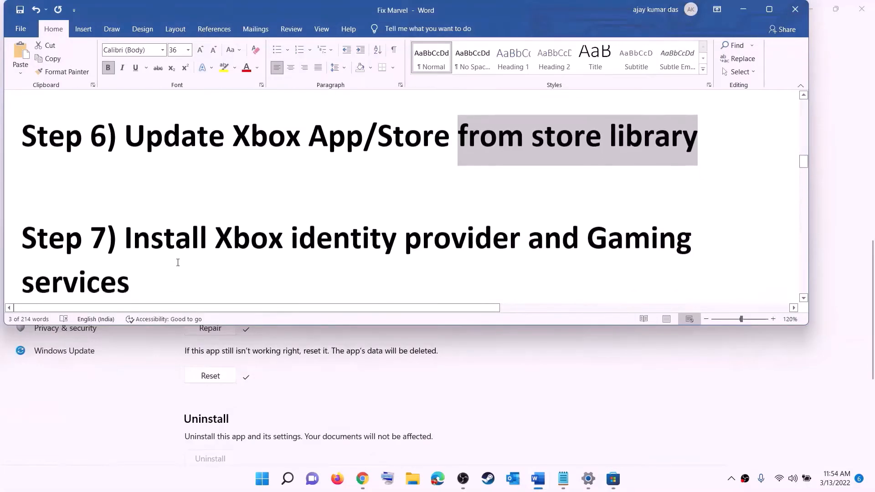
# - Copy the Xbox Identity Provider link from Word's Step 7 and switch to its Chrome page
pyautogui.moveTo(216, 216); pyautogui.dragTo(585, 217)
pyautogui.scroll(-1, 166, 245)
pyautogui.scroll(-4, 166, 246)
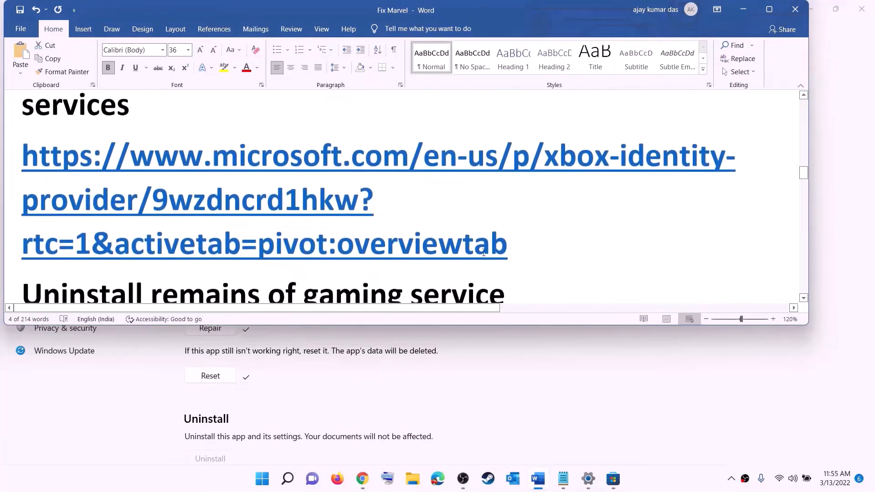
pyautogui.doubleClick(11, 161)
pyautogui.rightClick(149, 180)
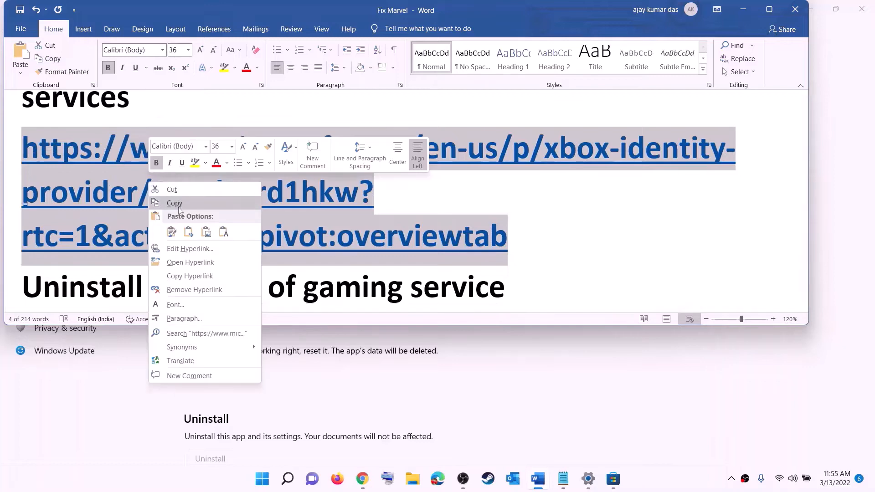
pyautogui.click(180, 202)
pyautogui.click(362, 478)
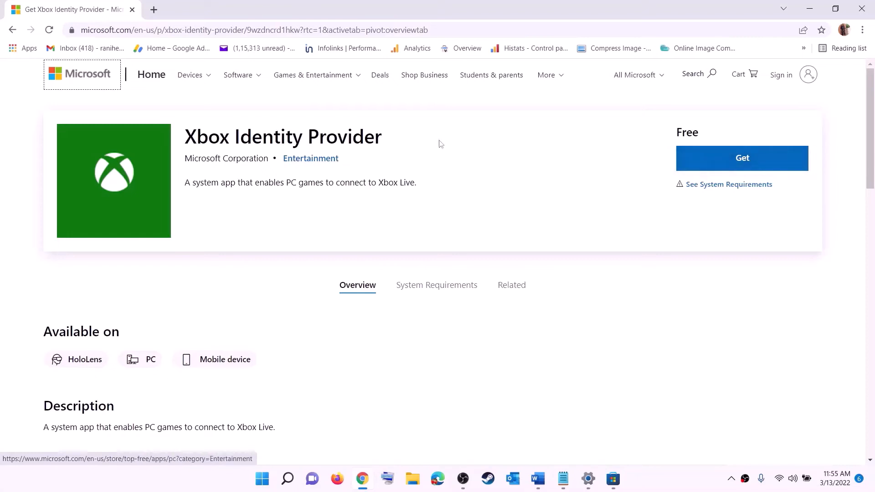
# - Click Get for Xbox Identity Provider and open its listing in Microsoft Store, then return to Word
pyautogui.click(738, 162)
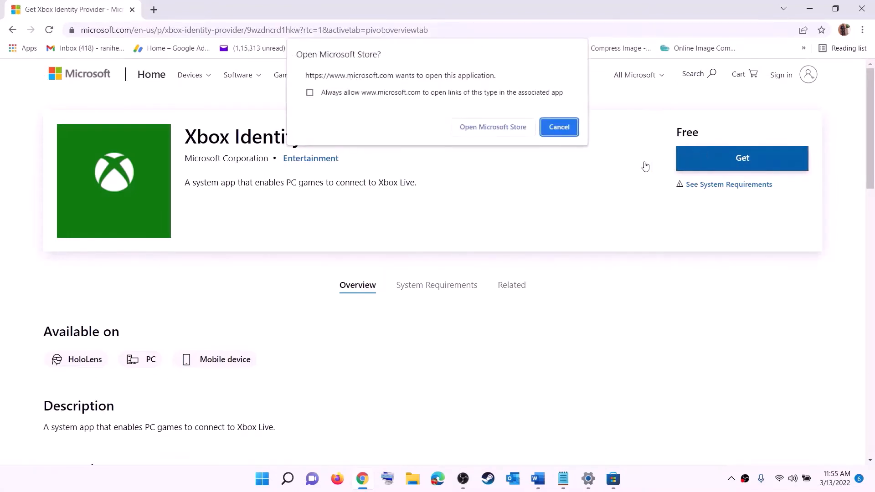
pyautogui.click(488, 131)
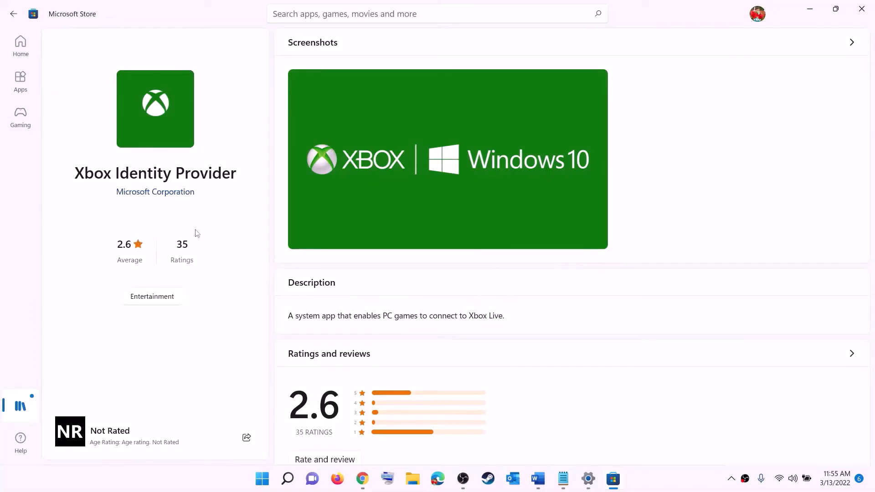
pyautogui.moveTo(75, 175); pyautogui.dragTo(236, 168)
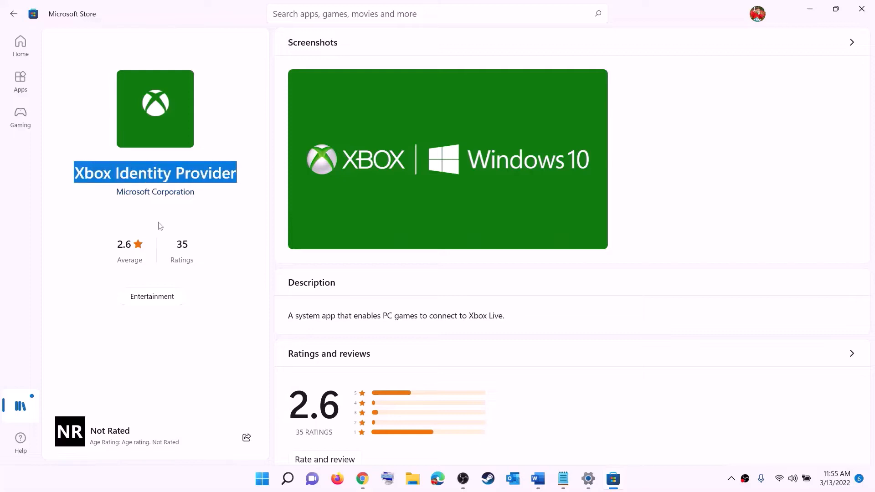
pyautogui.click(147, 230)
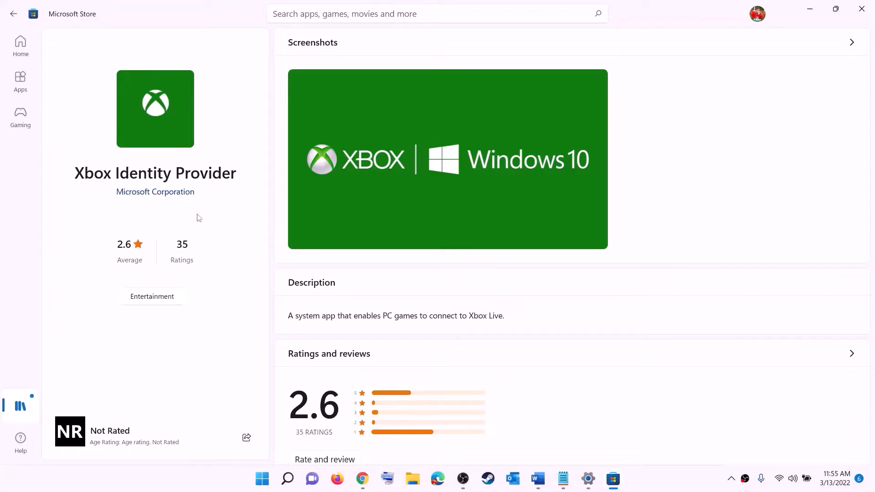
pyautogui.hotkey('alt', 'Tab')
pyautogui.click(538, 478)
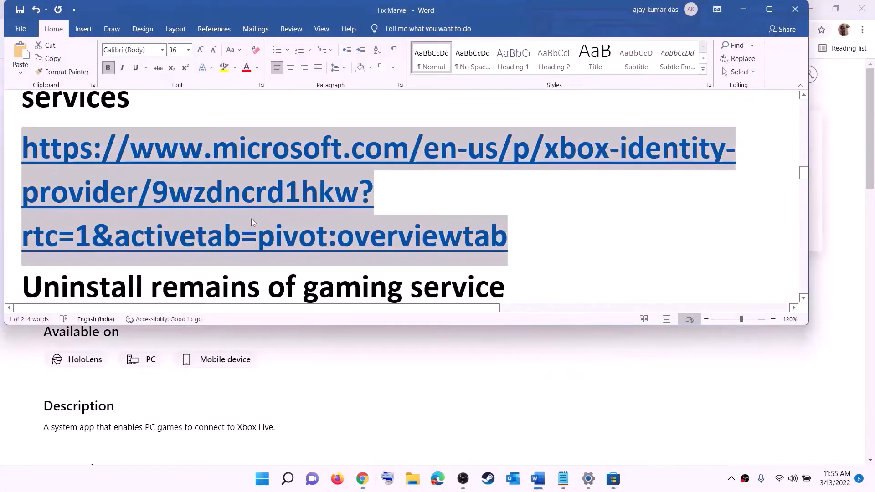
# - Copy the Microsoft.GamingServices get-appxpackage removal command from the Word checklist
pyautogui.scroll(-4, 350, 223)
pyautogui.tripleClick(325, 218)
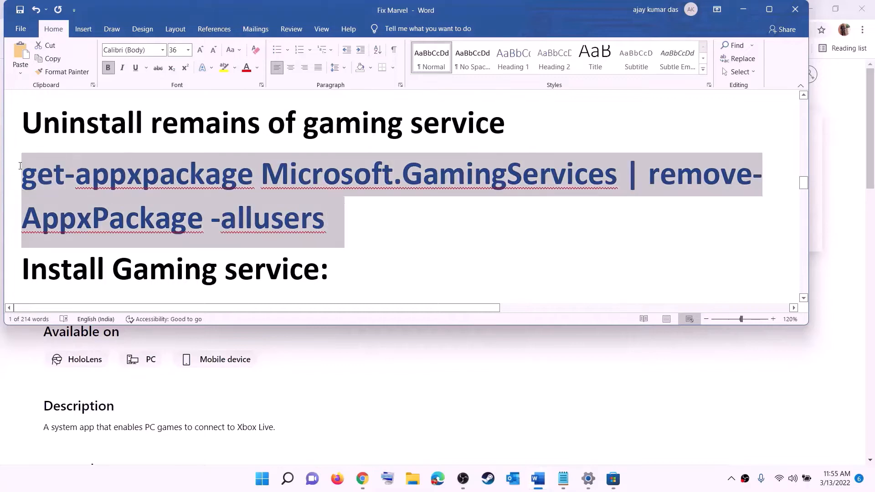
pyautogui.rightClick(95, 192)
pyautogui.click(130, 218)
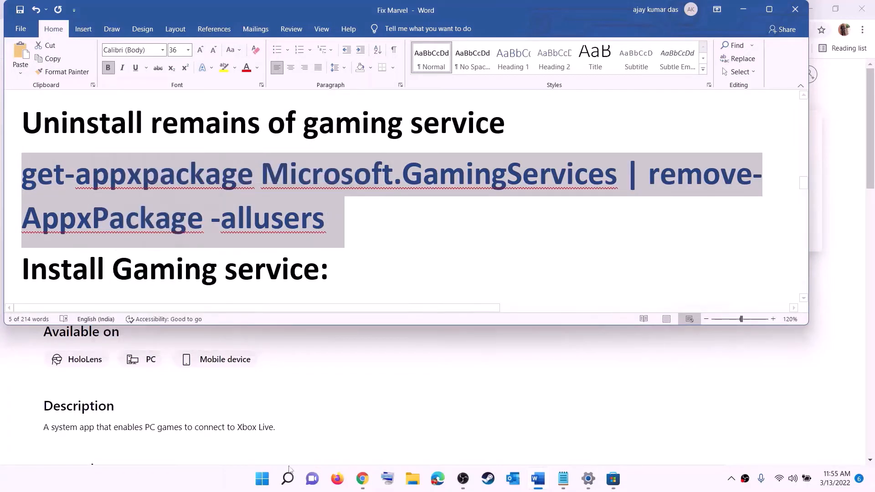
# - Run PowerShell as administrator and paste the Gaming Services removal command at the prompt
pyautogui.click(262, 478)
pyautogui.write('pow')
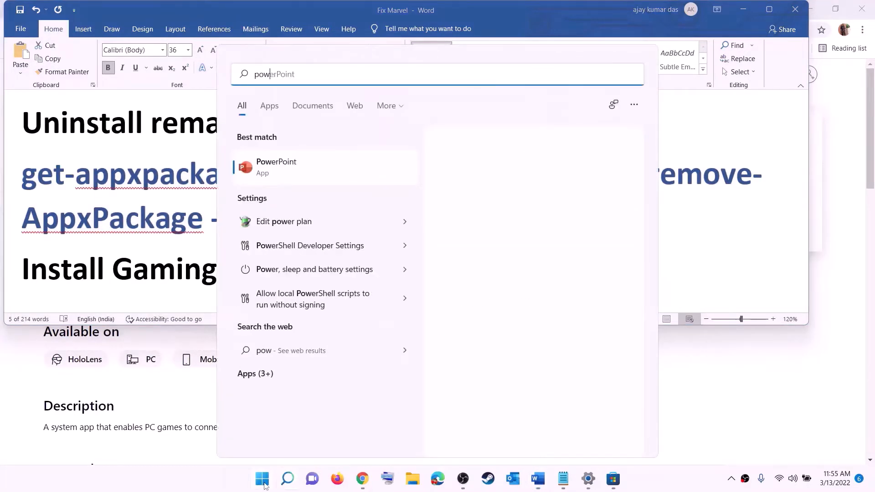
pyautogui.write('ershell')
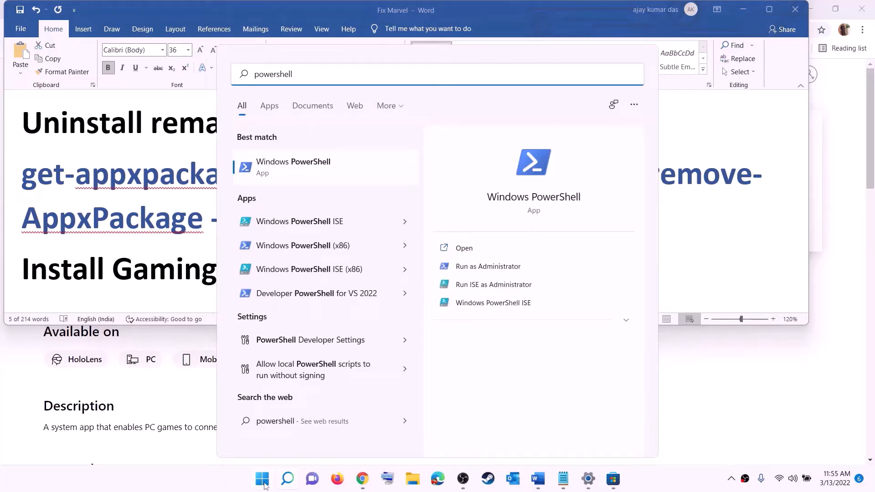
pyautogui.rightClick(300, 174)
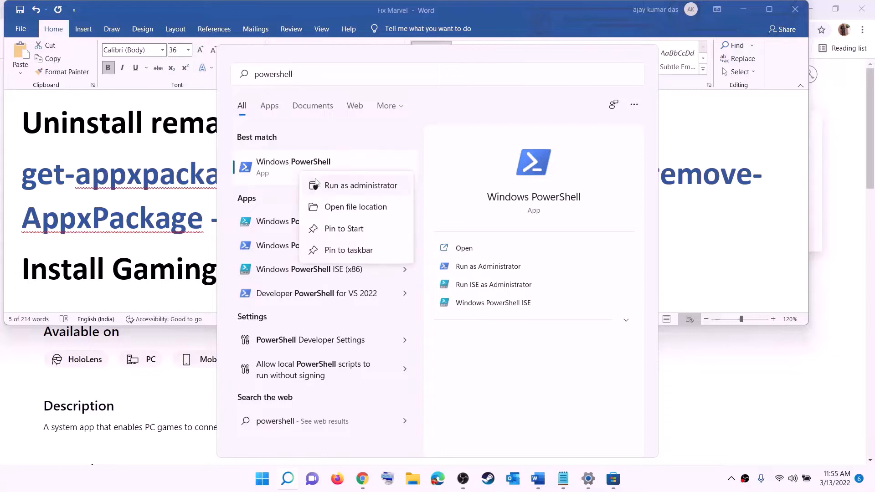
pyautogui.click(366, 191)
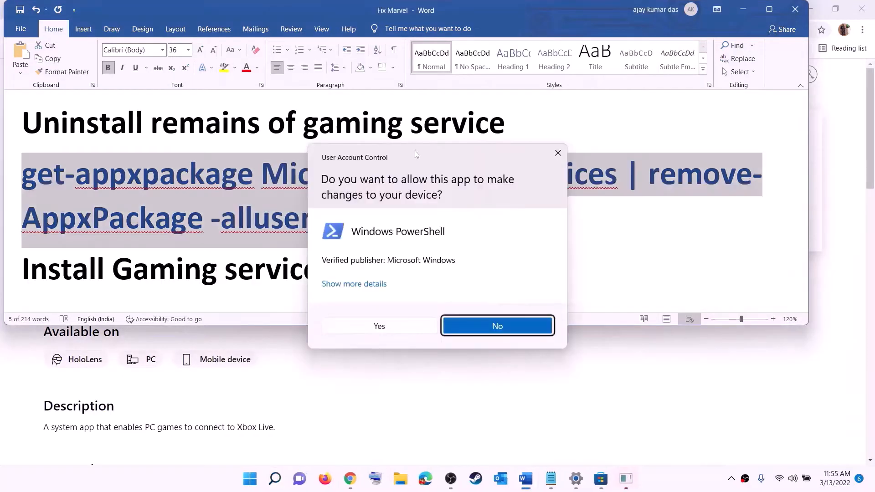
pyautogui.click(379, 326)
pyautogui.moveTo(313, 55); pyautogui.dragTo(409, 100)
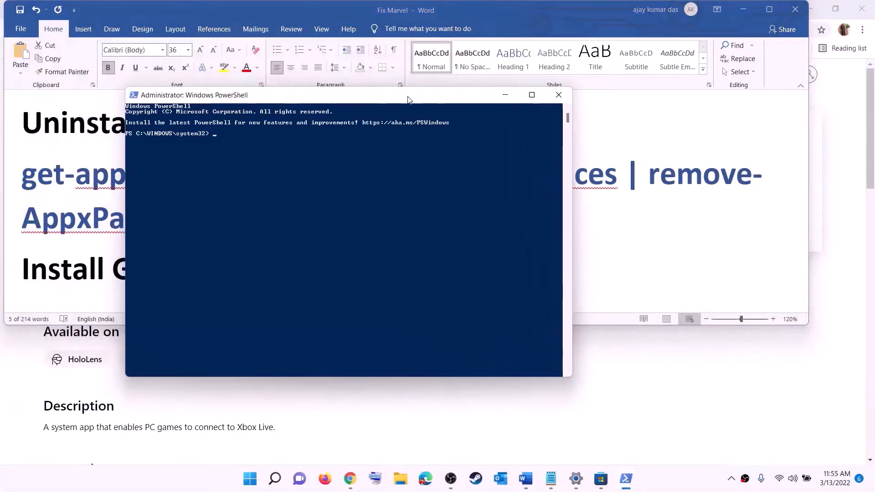
pyautogui.hotkey('ctrl', 'v')
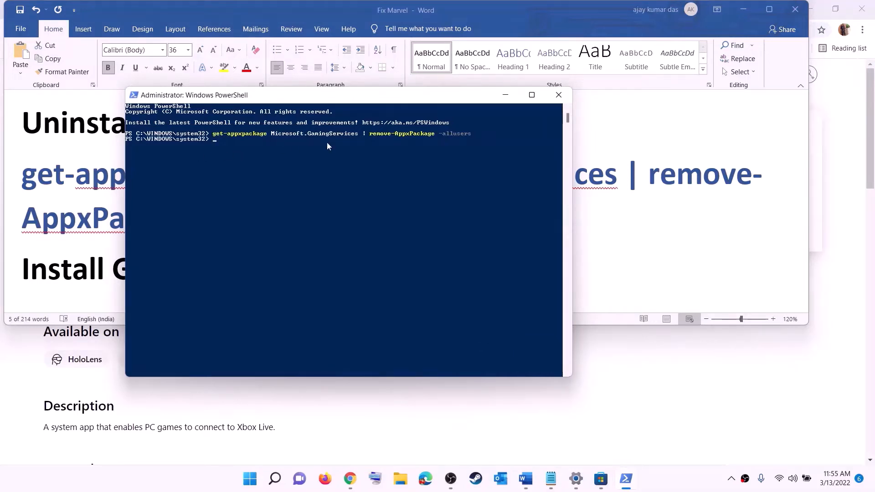
pyautogui.click(99, 217)
pyautogui.scroll(-4, 99, 217)
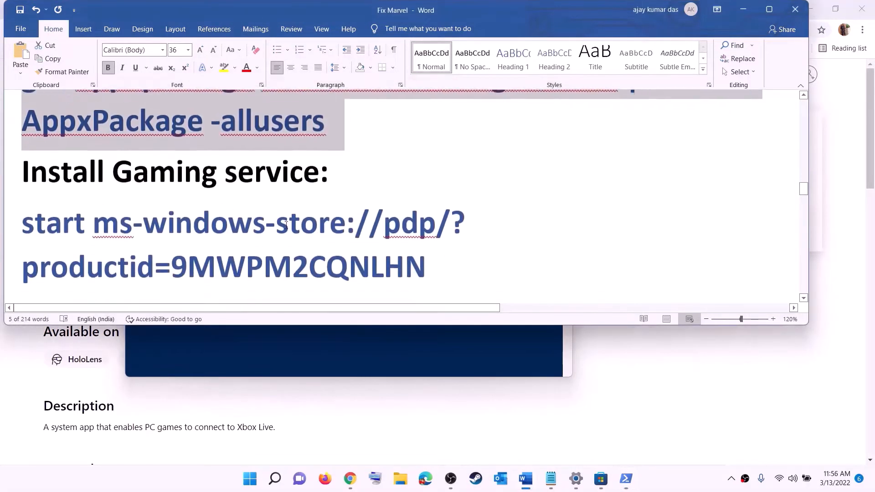
# - Copy the Gaming Services store-launch command from Word and run it in PowerShell
pyautogui.moveTo(432, 235); pyautogui.dragTo(1, 208)
pyautogui.rightClick(95, 206)
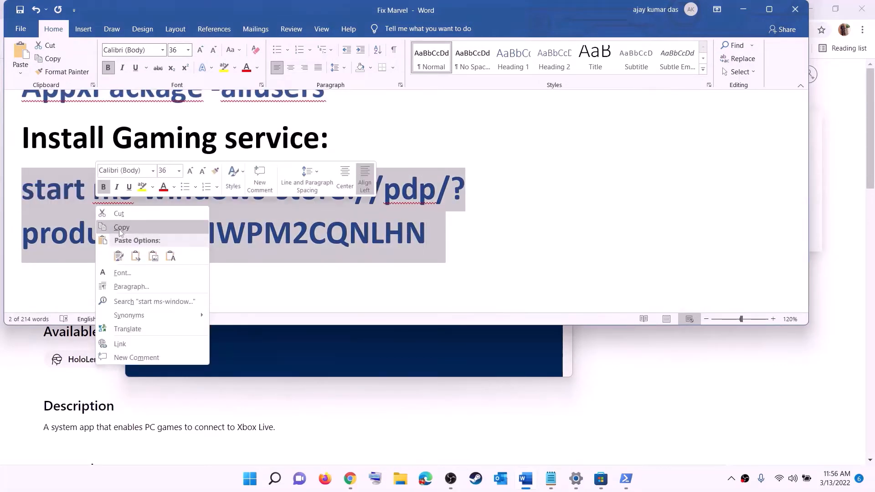
pyautogui.click(118, 227)
pyautogui.hotkey('alt', 'Tab')
pyautogui.rightClick(260, 195)
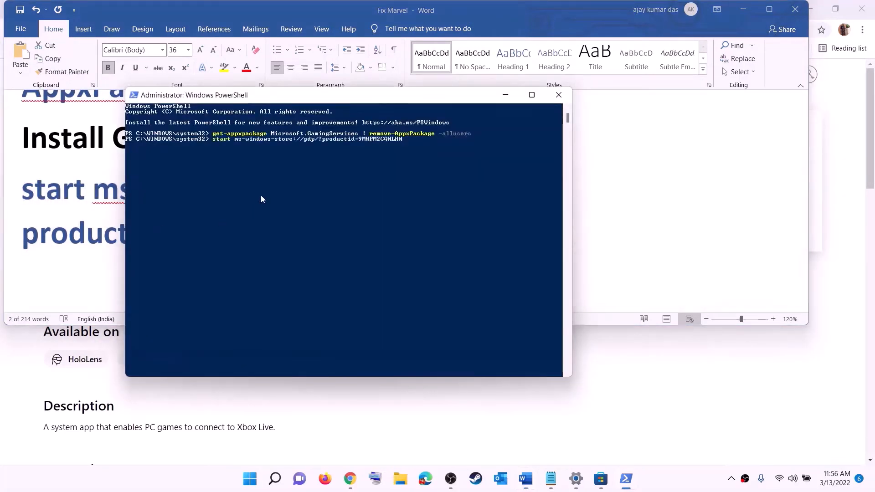
pyautogui.press('Return')
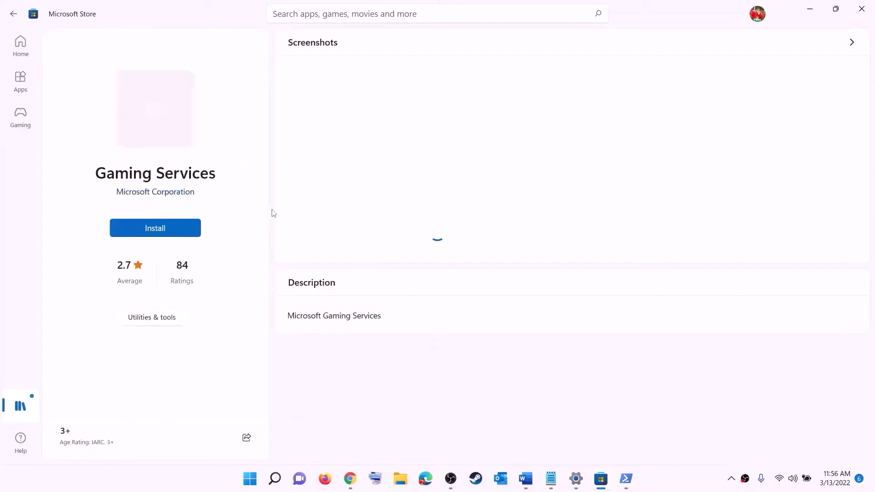
# - Install Gaming Services from the Store, approving the prompt, then scroll Word to the Step 8 services list
pyautogui.click(142, 229)
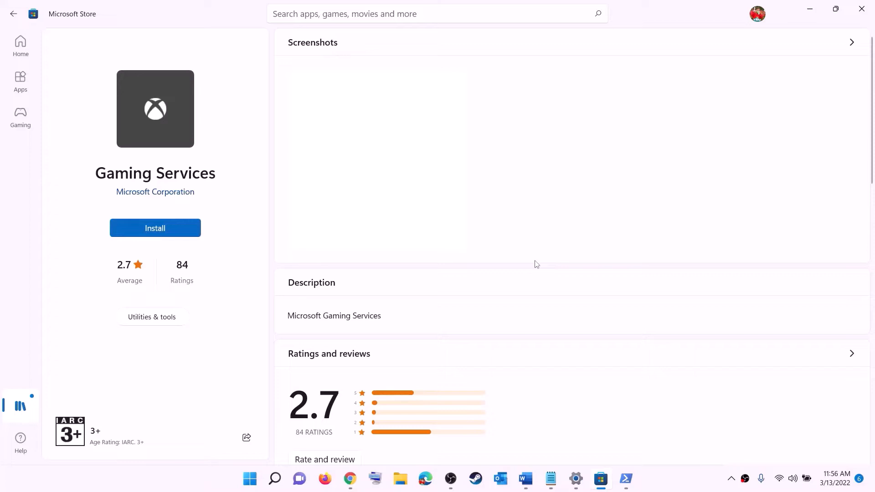
pyautogui.click(389, 327)
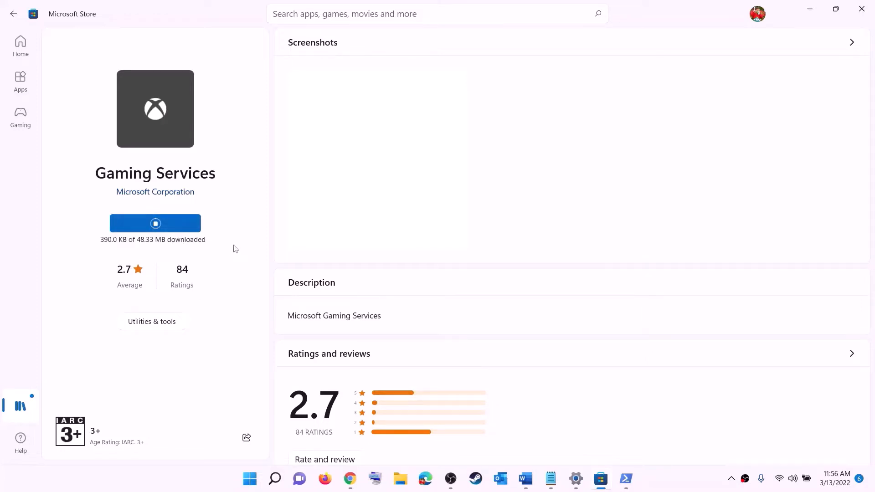
pyautogui.click(525, 479)
pyautogui.scroll(-1, 287, 234)
pyautogui.scroll(-5, 287, 235)
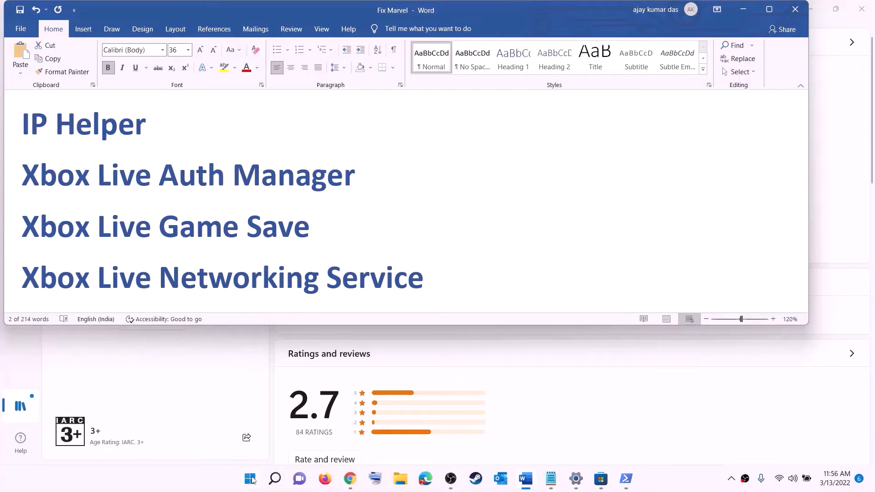
# - Search Start for 'servic' and launch the Services console
pyautogui.click(251, 480)
pyautogui.write('serv')
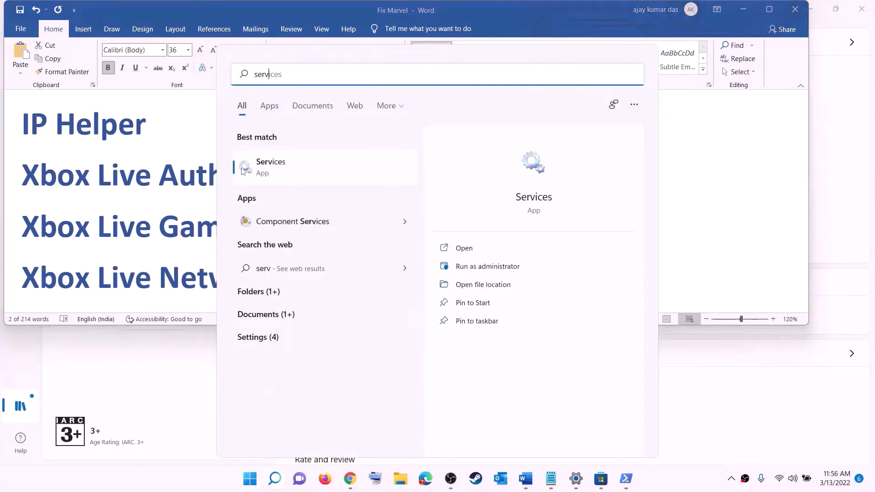
pyautogui.write('ic')
pyautogui.click(244, 171)
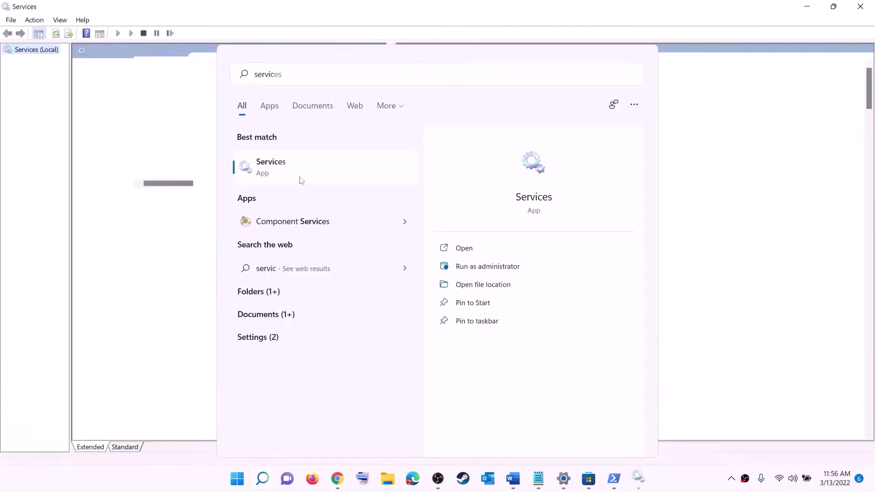
pyautogui.click(252, 273)
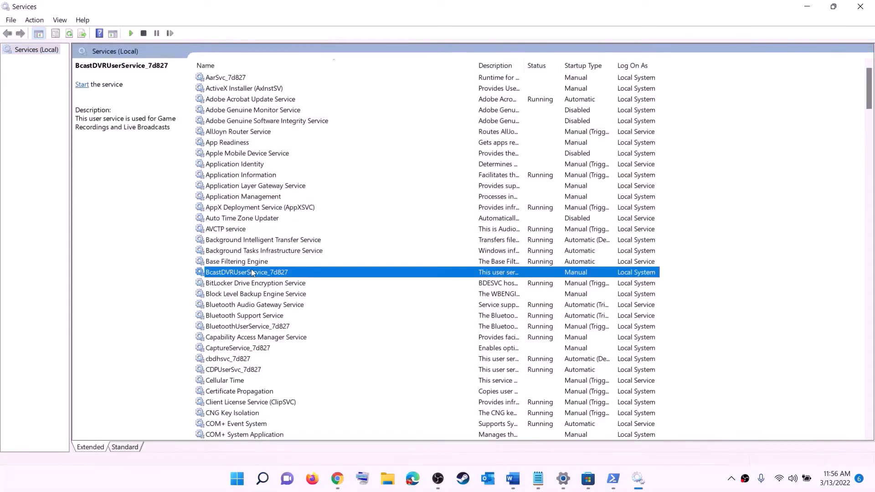
# - Set IP Helper's startup type to Automatic and apply it, then jump to the Xbox services
pyautogui.press('i')
pyautogui.click(229, 263)
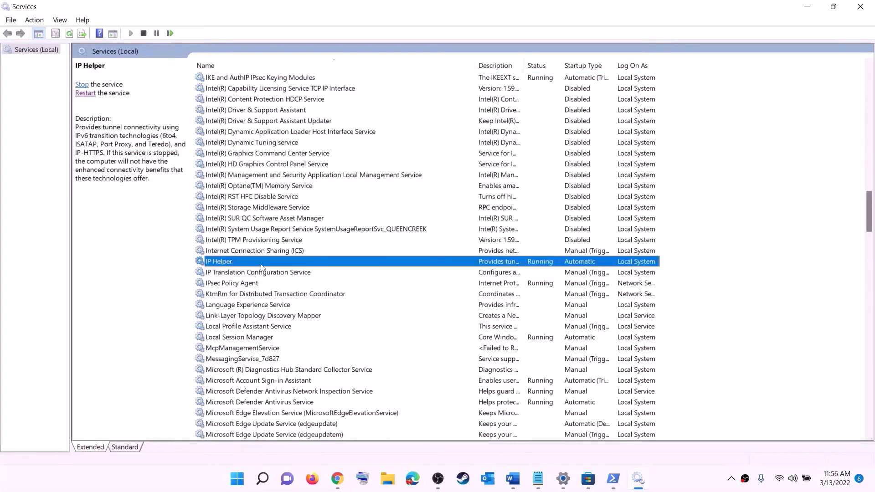
pyautogui.doubleClick(263, 265)
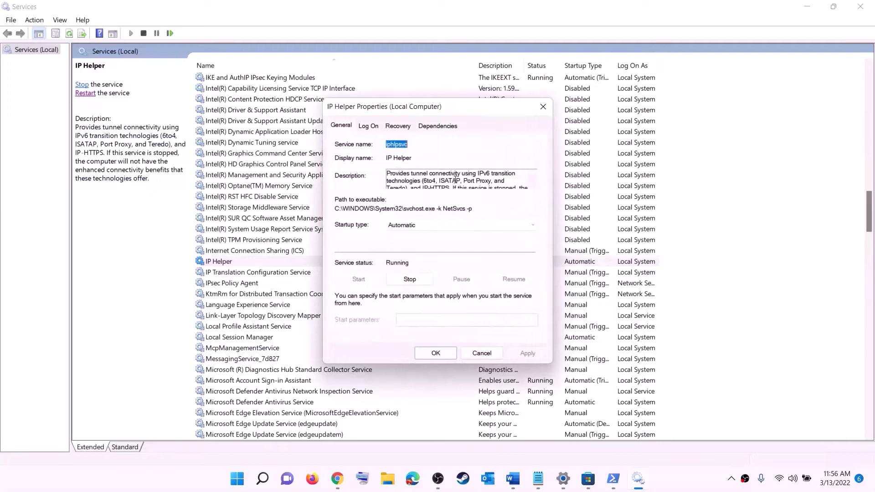
pyautogui.click(411, 225)
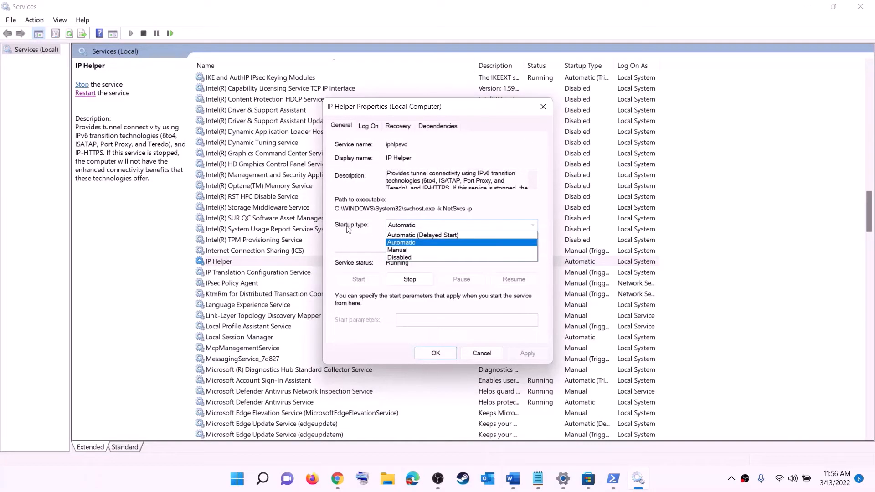
pyautogui.click(405, 243)
pyautogui.click(525, 354)
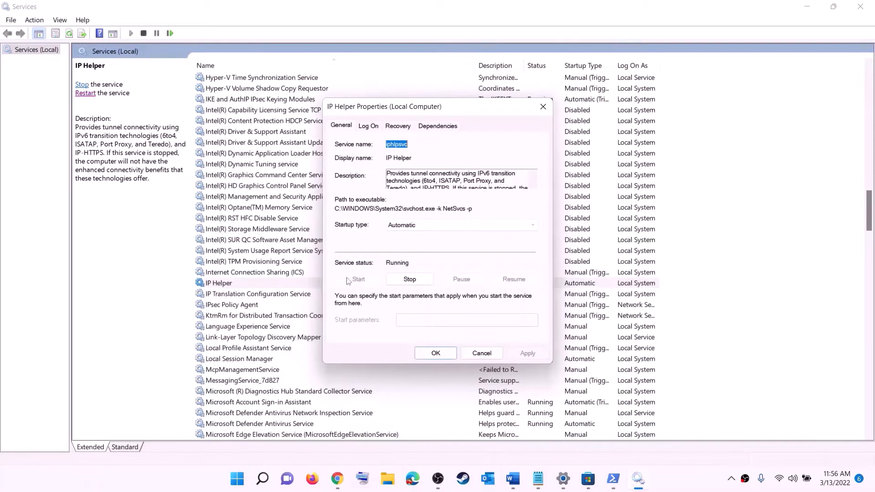
pyautogui.click(436, 354)
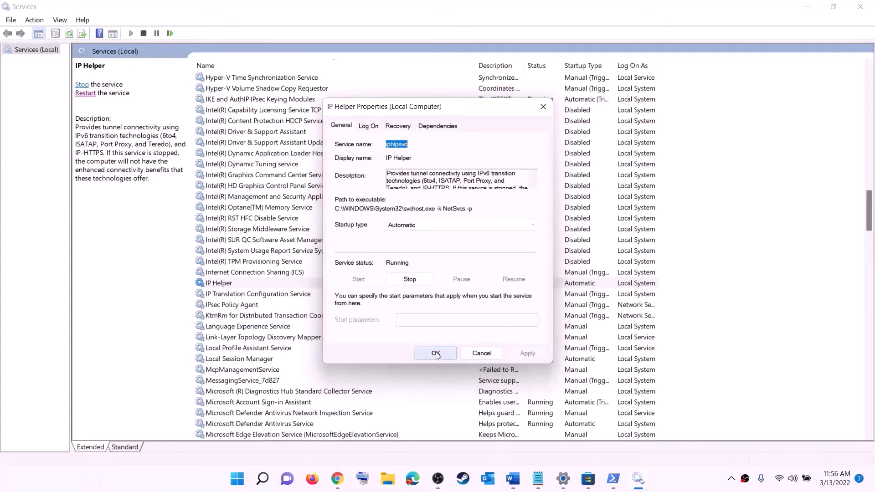
pyautogui.click(269, 329)
pyautogui.press('x')
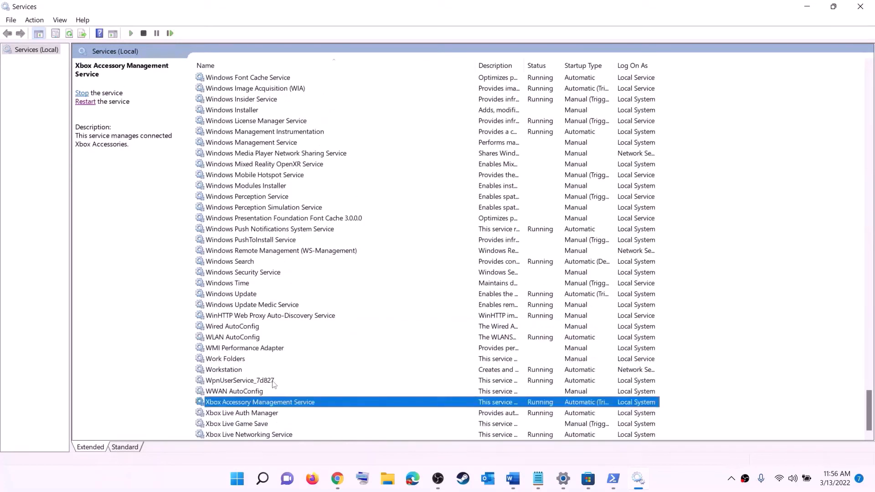
# - Set Xbox Accessory Management Service and Xbox Live Auth Manager to start Automatic
pyautogui.doubleClick(241, 403)
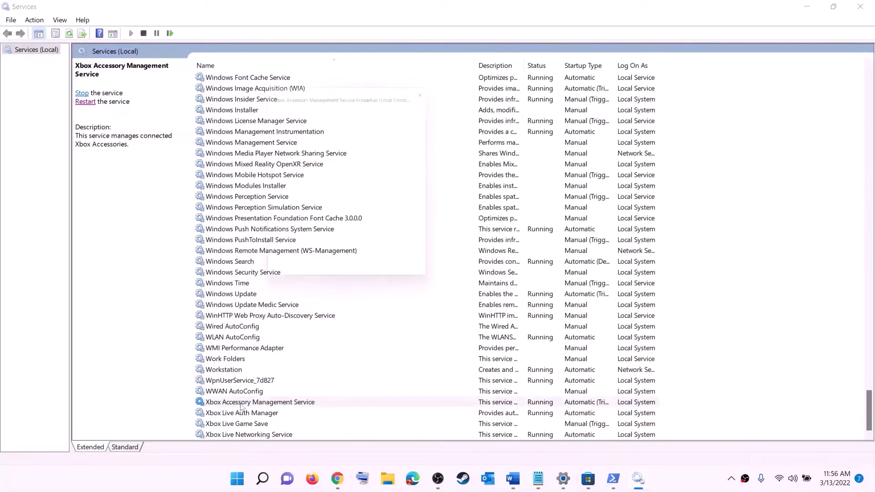
pyautogui.click(418, 227)
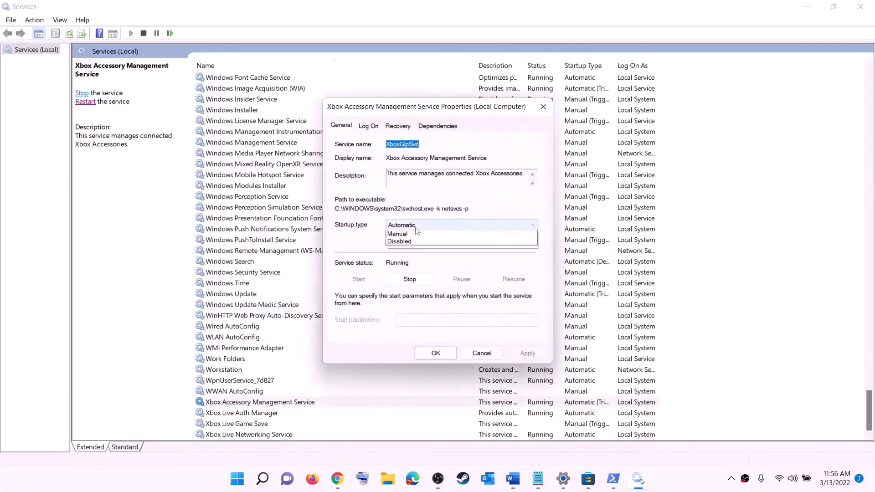
pyautogui.click(414, 243)
pyautogui.click(527, 353)
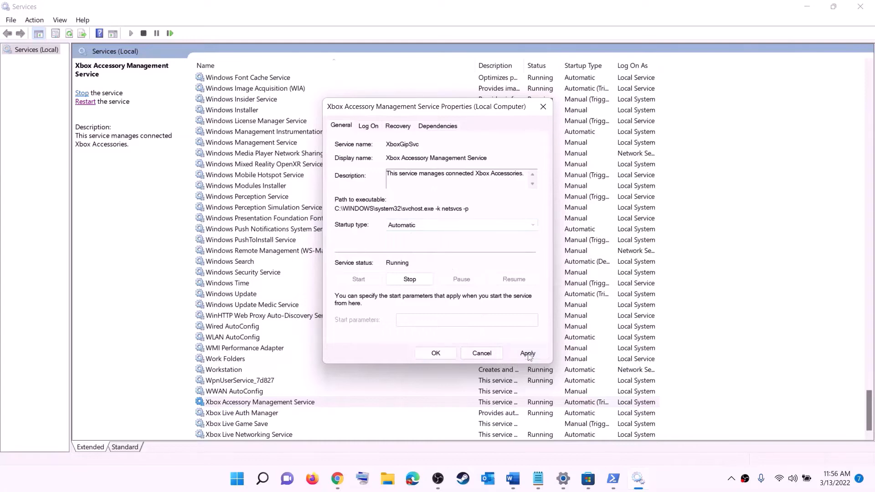
pyautogui.click(439, 355)
pyautogui.doubleClick(232, 413)
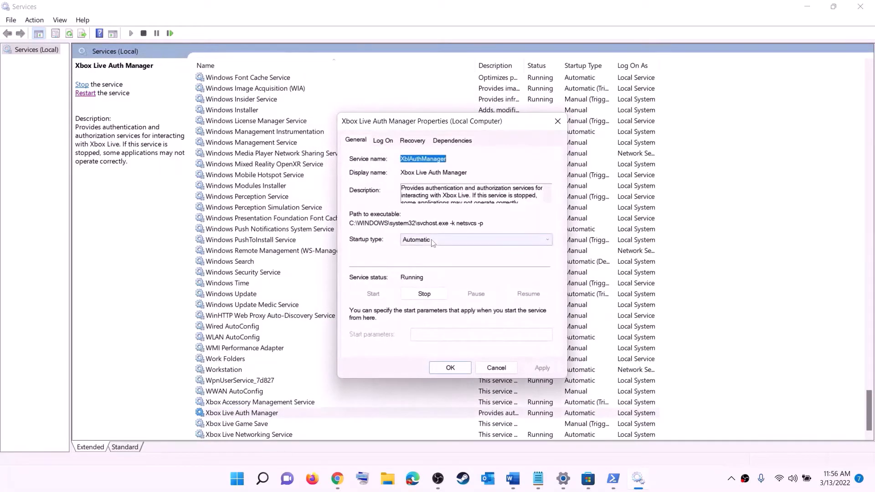
pyautogui.click(433, 243)
pyautogui.click(433, 258)
pyautogui.click(542, 368)
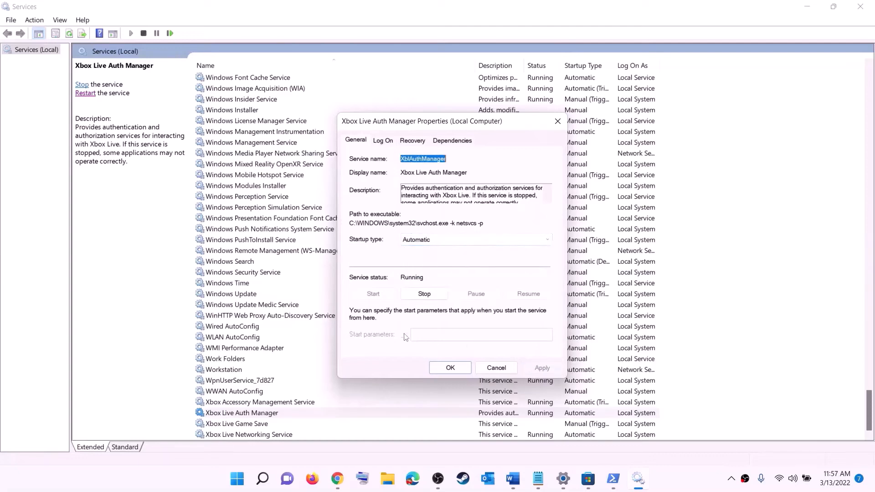
pyautogui.click(454, 369)
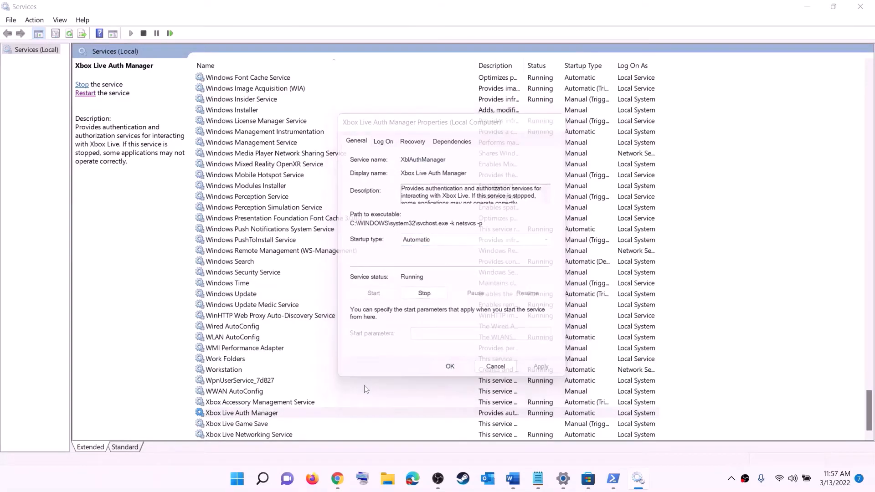
# - Set Xbox Live Game Save to Automatic and start it, then set Xbox Live Networking Service to Automatic
pyautogui.doubleClick(244, 424)
pyautogui.click(437, 227)
pyautogui.click(433, 242)
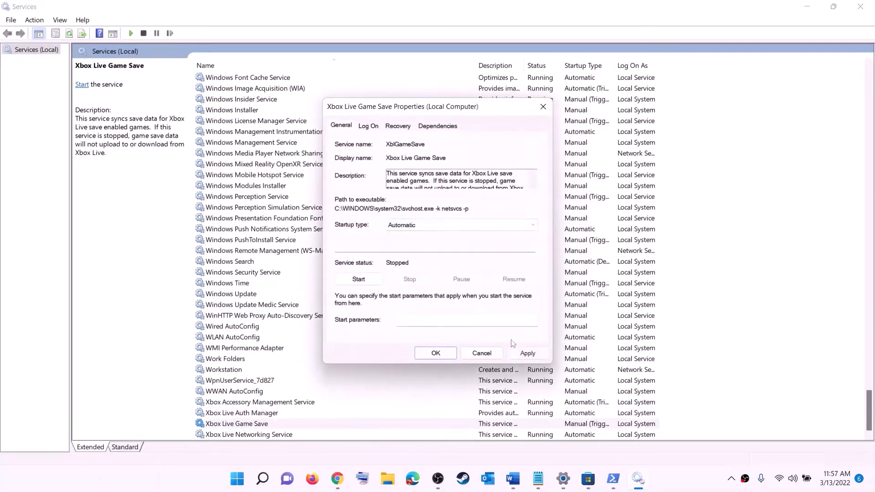
pyautogui.click(528, 353)
pyautogui.click(362, 279)
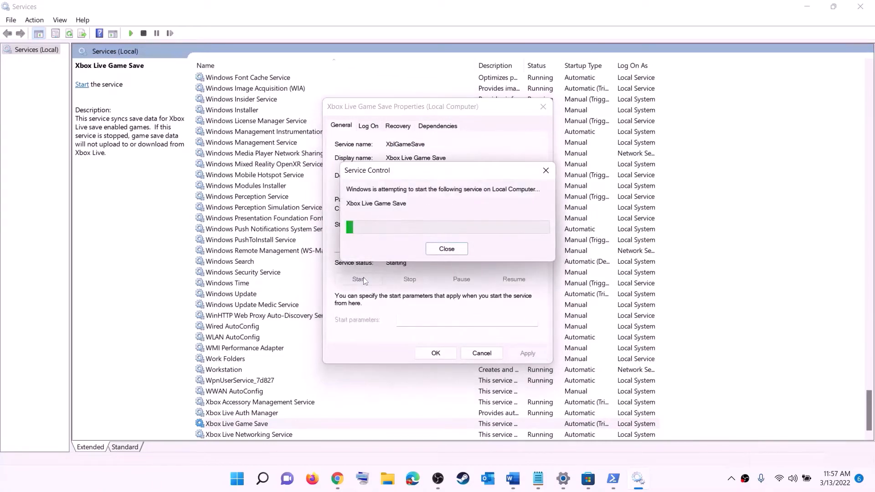
pyautogui.click(446, 356)
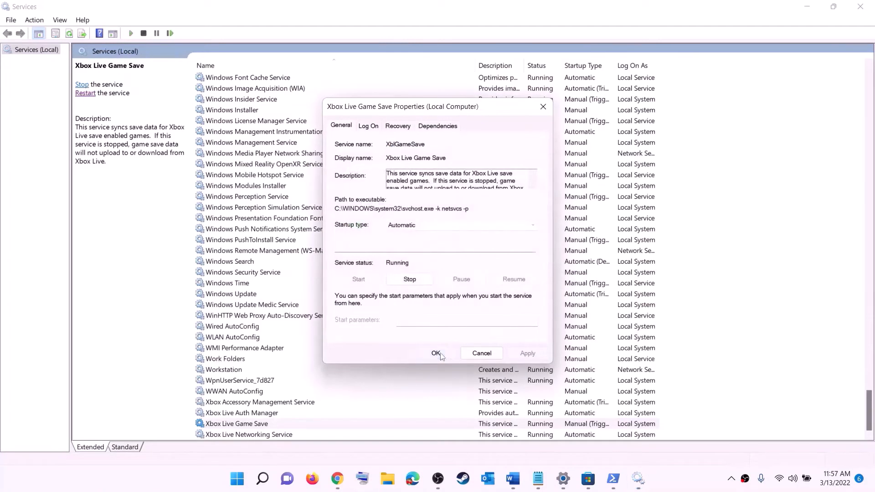
pyautogui.doubleClick(255, 434)
pyautogui.click(423, 227)
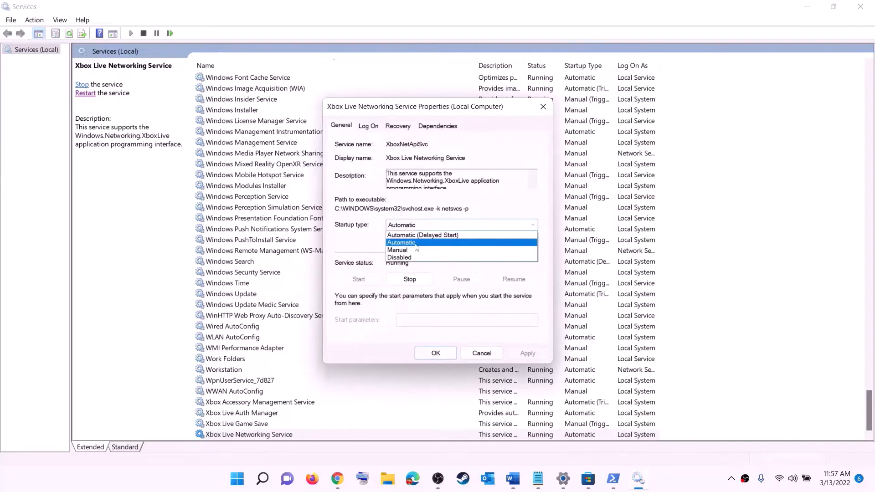
pyautogui.click(415, 244)
pyautogui.click(528, 354)
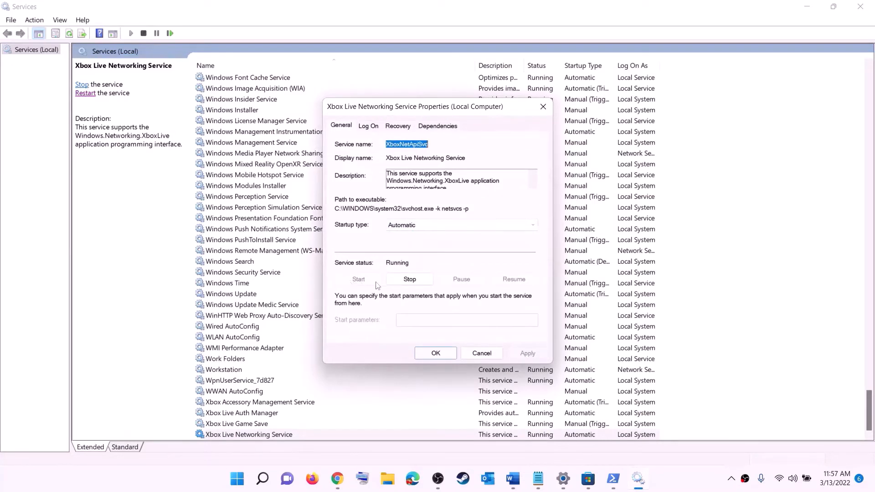
pyautogui.click(426, 354)
# - Switch Windows Update's startup type to Automatic (Delayed Start)
pyautogui.click(248, 296)
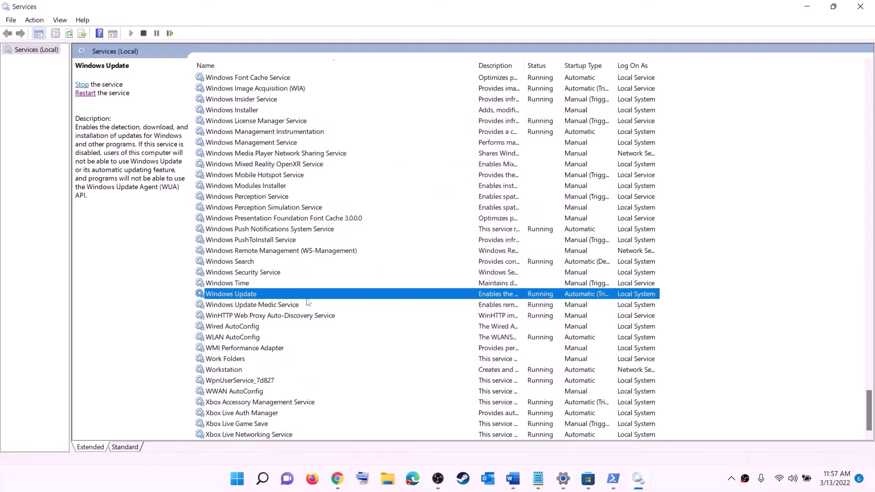
pyautogui.doubleClick(407, 300)
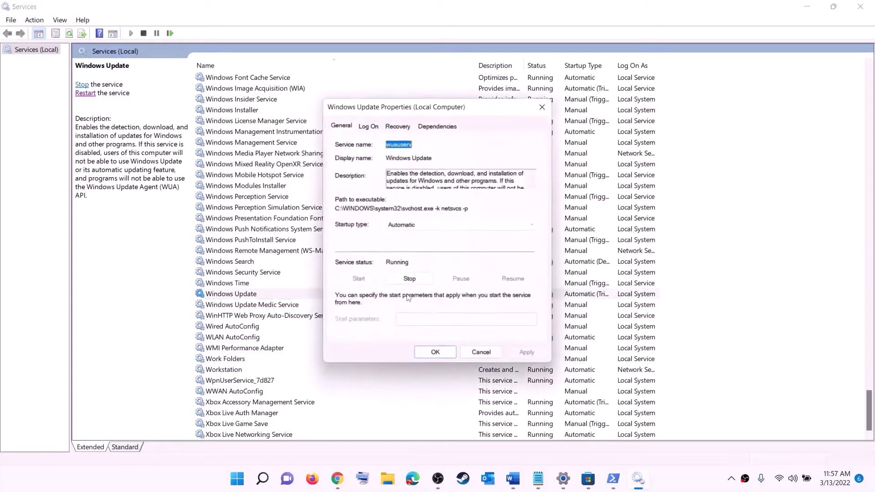
pyautogui.click(423, 226)
pyautogui.click(424, 236)
pyautogui.click(527, 354)
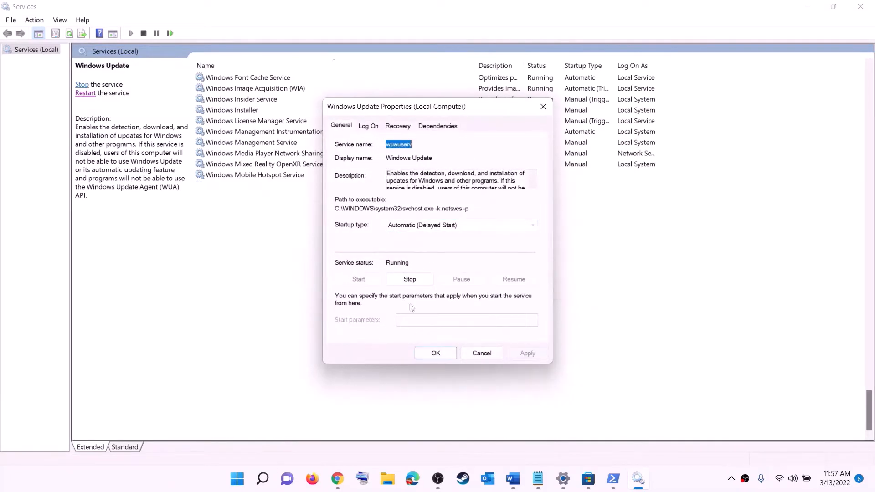
pyautogui.click(436, 353)
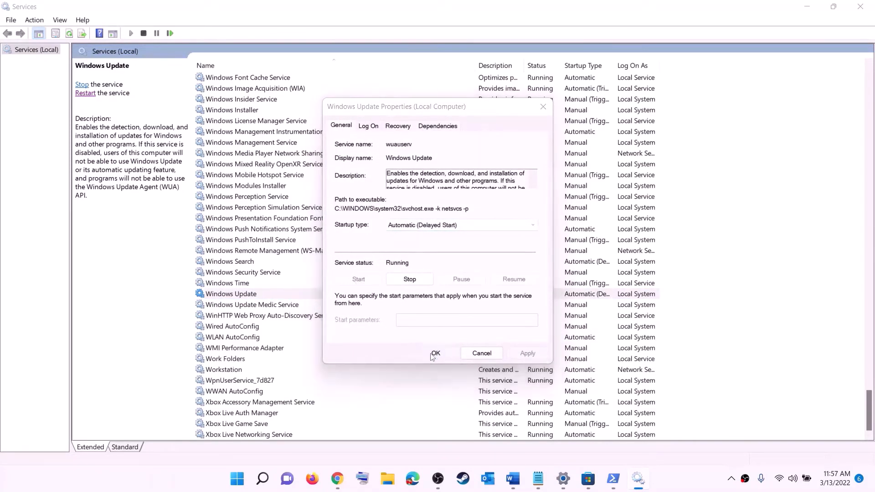
pyautogui.click(288, 256)
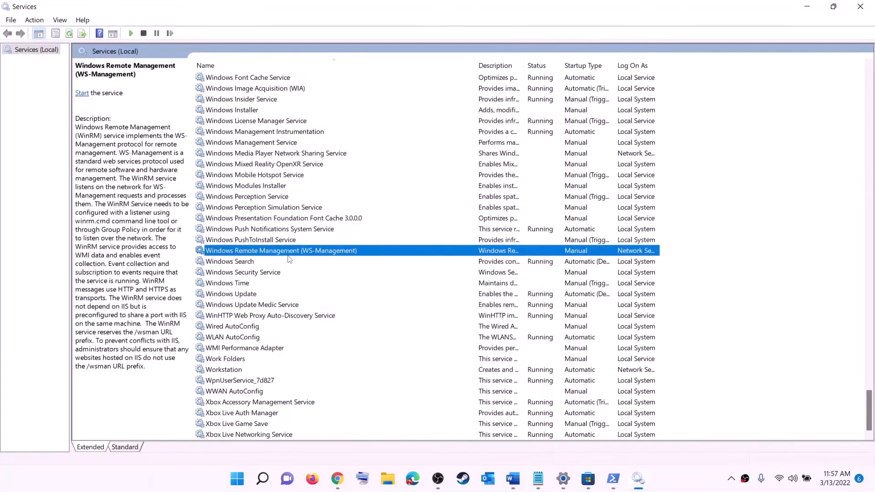
# - Stop both Gaming Services entries
pyautogui.press('g')
pyautogui.scroll(4, 588, 236)
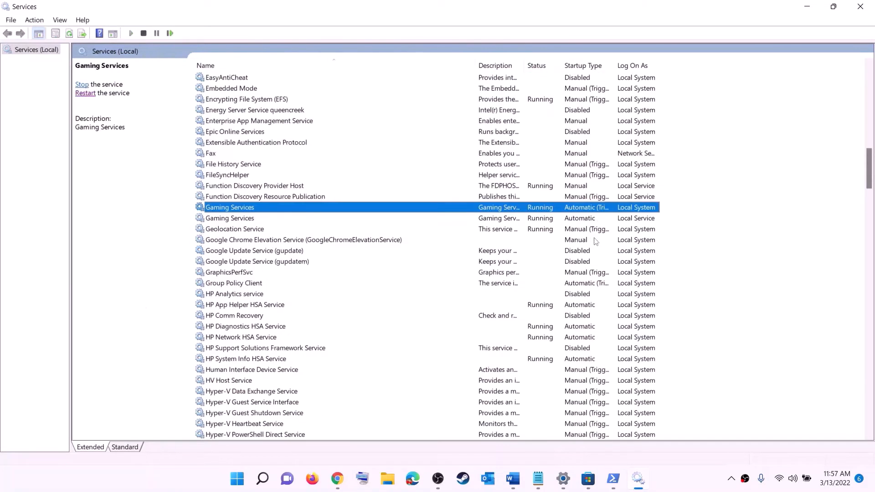
pyautogui.click(546, 221)
pyautogui.click(546, 210)
pyautogui.click(546, 220)
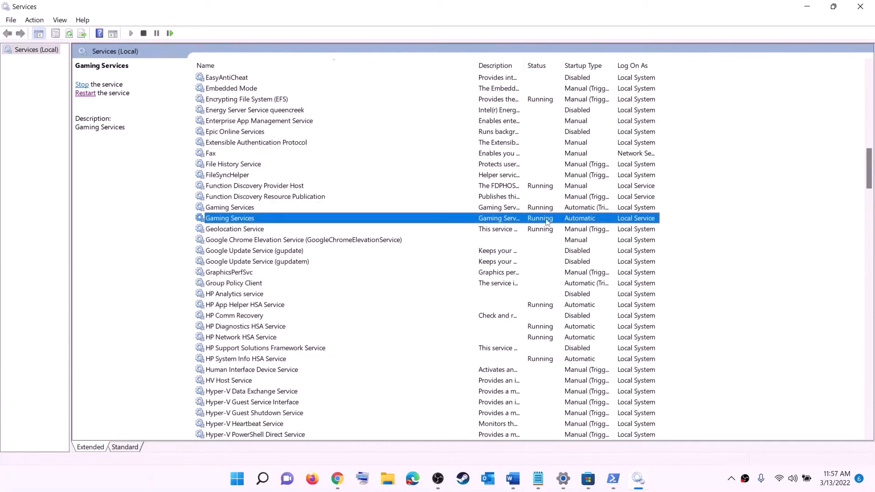
pyautogui.click(546, 208)
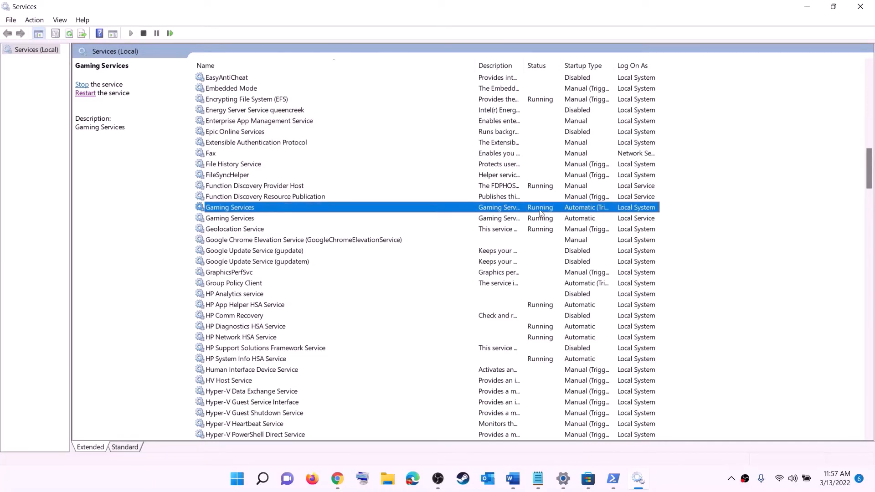
pyautogui.rightClick(541, 213)
pyautogui.click(503, 220)
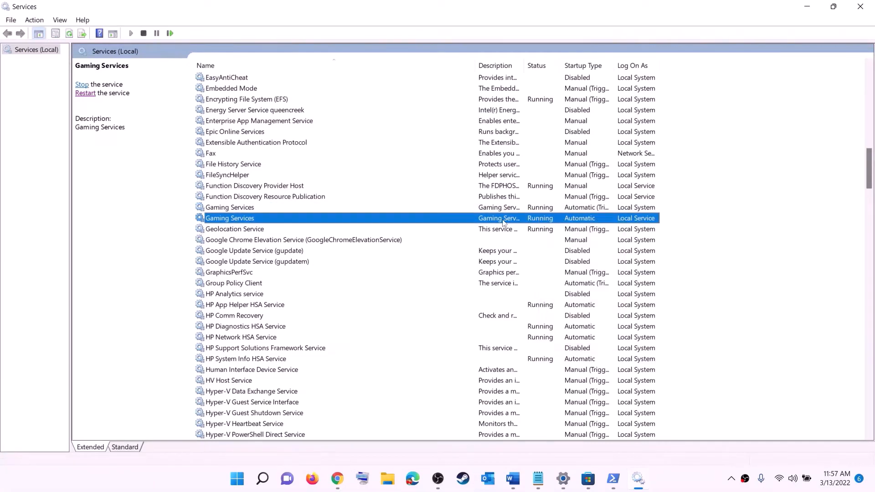
pyautogui.click(534, 211)
pyautogui.rightClick(537, 211)
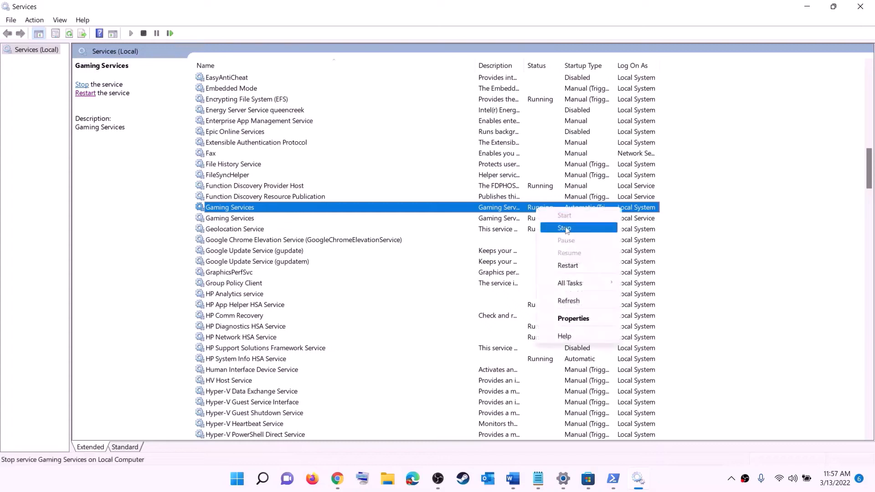
pyautogui.click(557, 229)
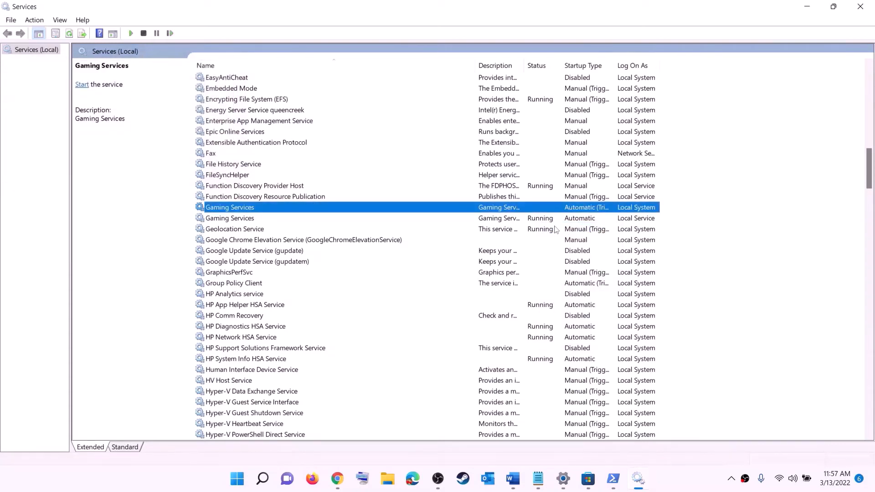
pyautogui.click(549, 221)
pyautogui.rightClick(543, 222)
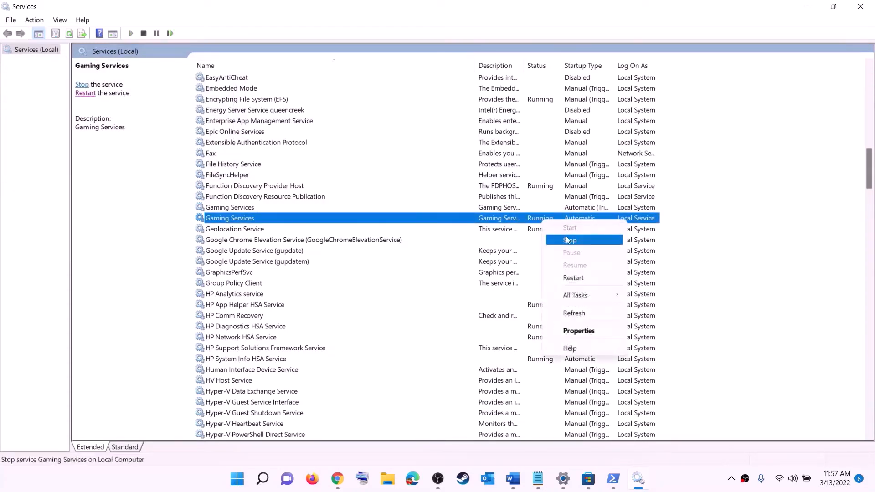
pyautogui.click(568, 240)
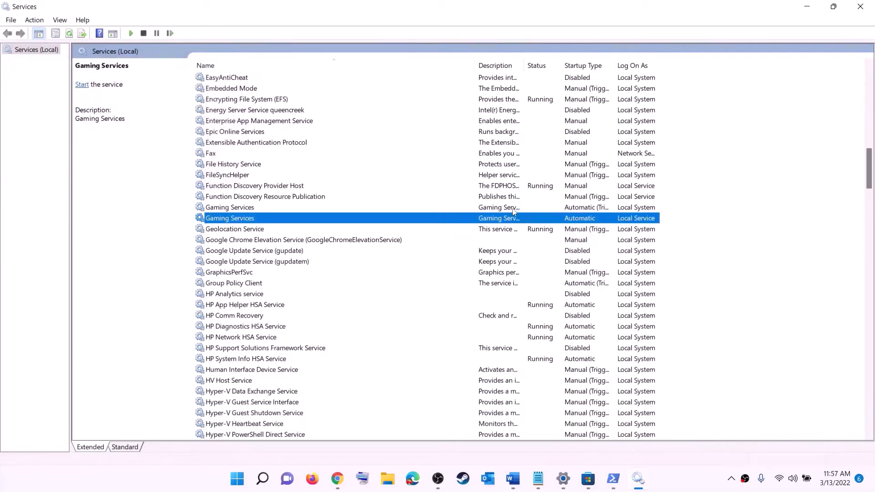
# - Start both Gaming Services entries again so each shows Running
pyautogui.click(520, 208)
pyautogui.rightClick(522, 209)
pyautogui.click(550, 215)
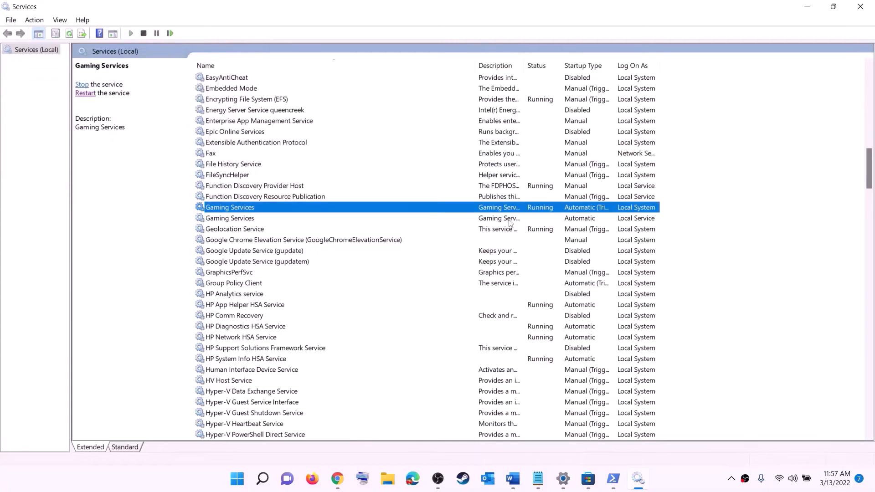
pyautogui.click(519, 221)
pyautogui.rightClick(519, 221)
pyautogui.click(538, 229)
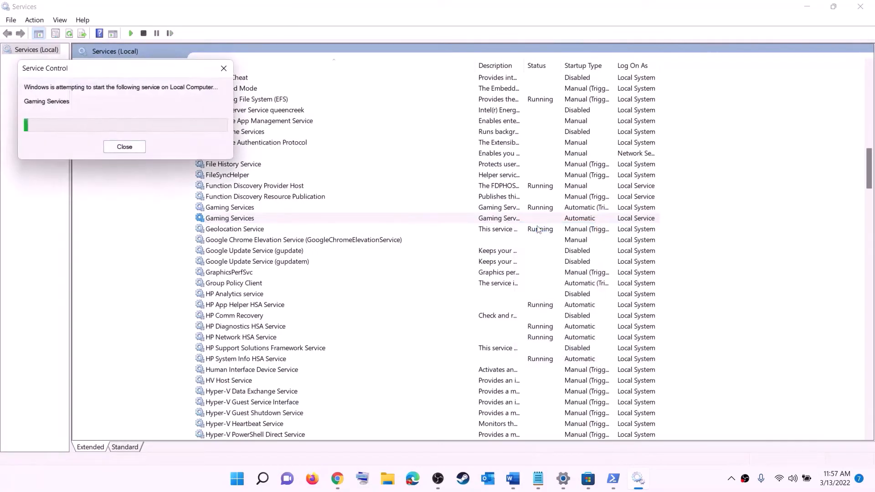
pyautogui.click(496, 285)
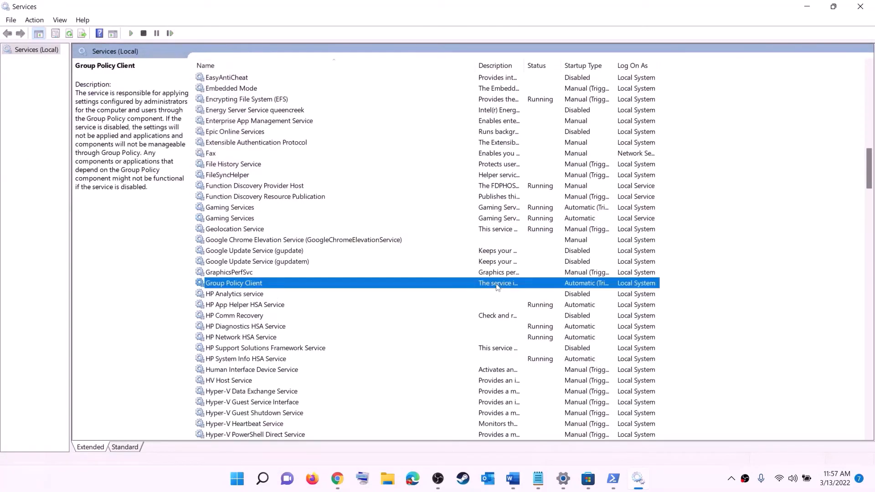
# - Keep Microsoft Store Install Service's startup type at Automatic and apply it
pyautogui.press('m')
pyautogui.click(258, 241)
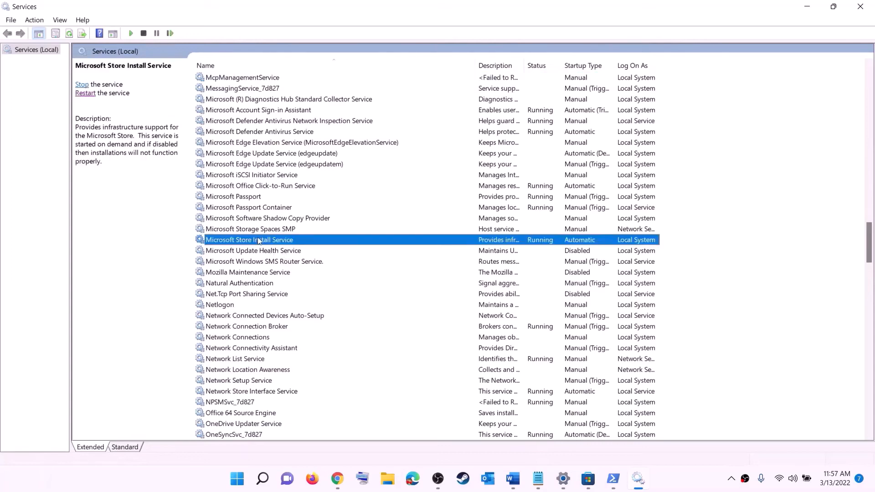
pyautogui.doubleClick(339, 244)
pyautogui.click(429, 225)
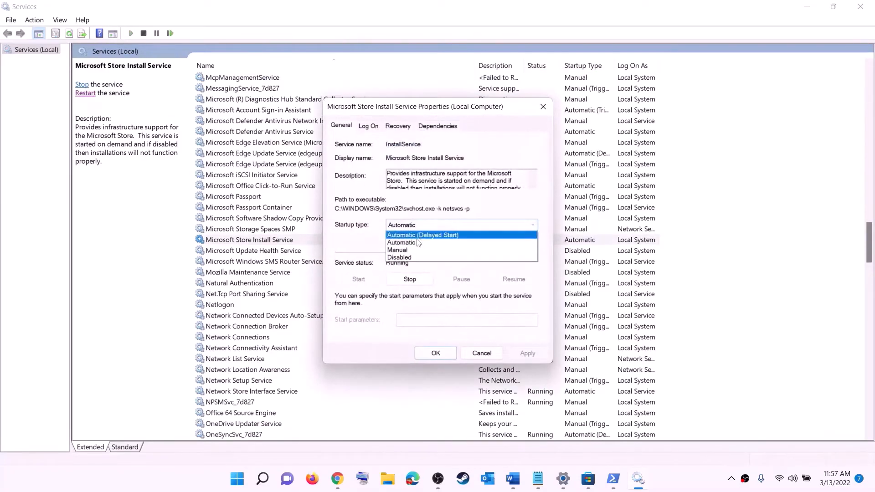
pyautogui.click(428, 238)
pyautogui.click(527, 354)
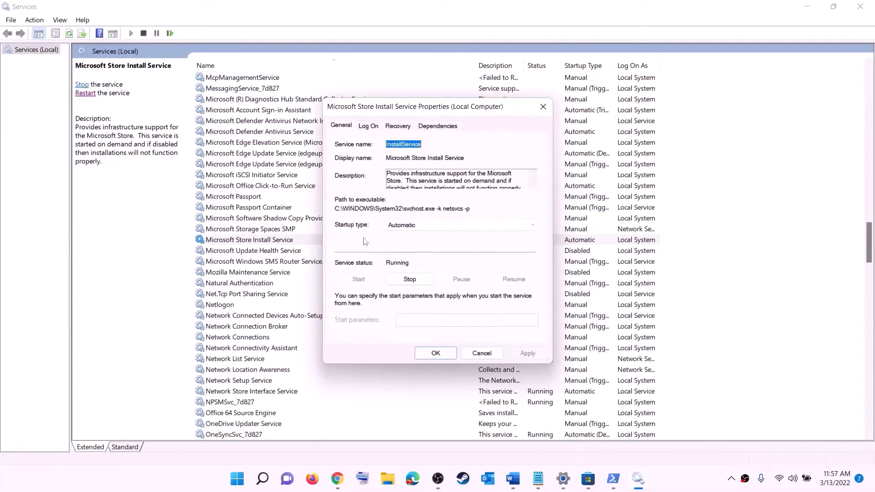
pyautogui.click(436, 353)
pyautogui.click(289, 210)
# - Change Background Intelligent Transfer Service's startup type to Automatic and apply it
pyautogui.press('b')
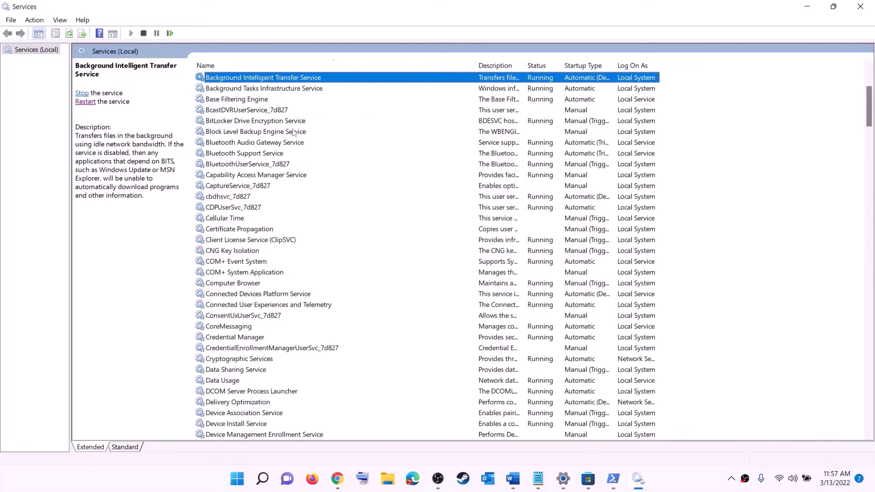
pyautogui.scroll(4, 310, 173)
pyautogui.doubleClick(321, 207)
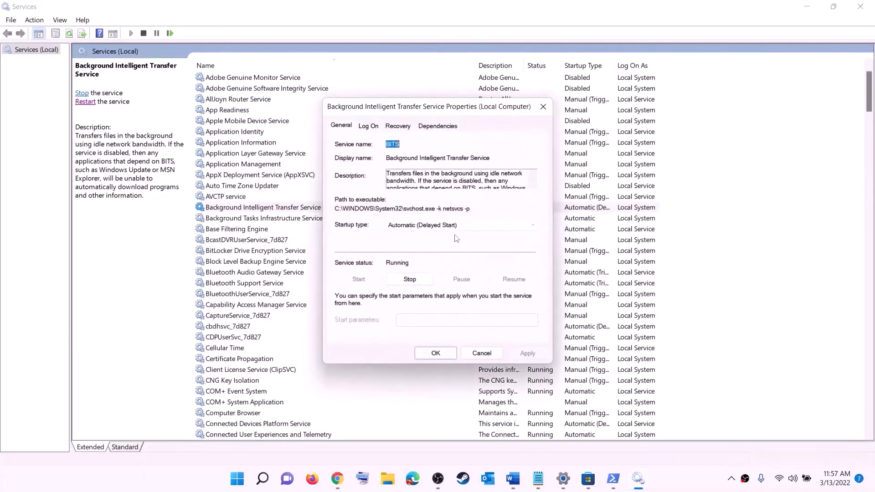
pyautogui.click(459, 226)
pyautogui.click(422, 237)
pyautogui.click(529, 358)
# - Confirm the BITS properties, close Services, and highlight the Update Windows step in the checklist
pyautogui.click(435, 354)
pyautogui.click(860, 7)
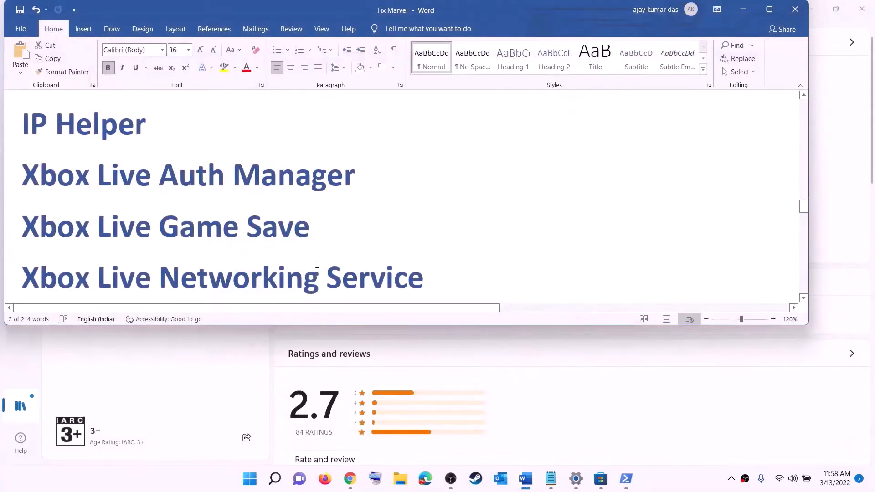
pyautogui.scroll(-7, 317, 264)
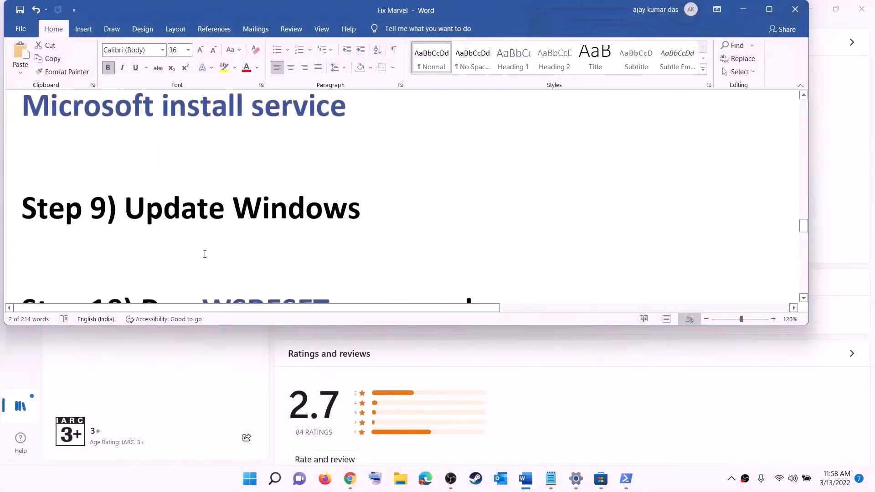
pyautogui.moveTo(125, 208); pyautogui.dragTo(428, 199)
# - Show the Windows Update page in Settings with the pending 2022-03 cumulative update KB5011493
pyautogui.press('super')
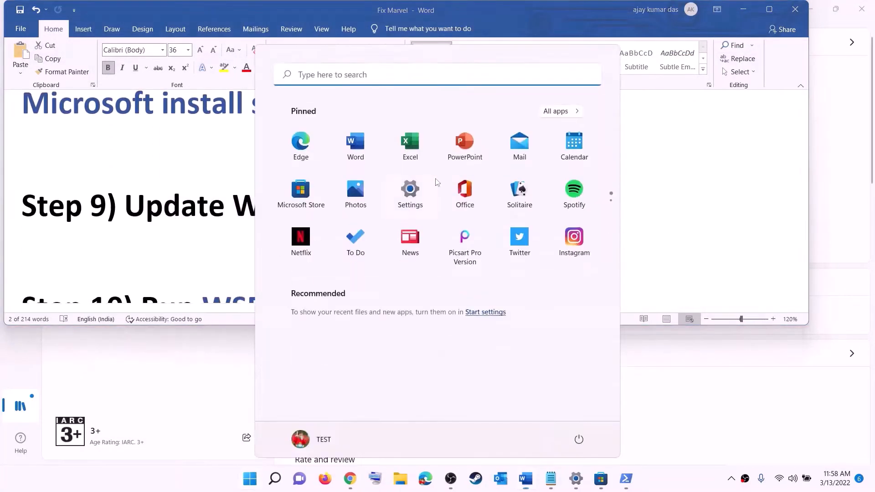
pyautogui.click(410, 191)
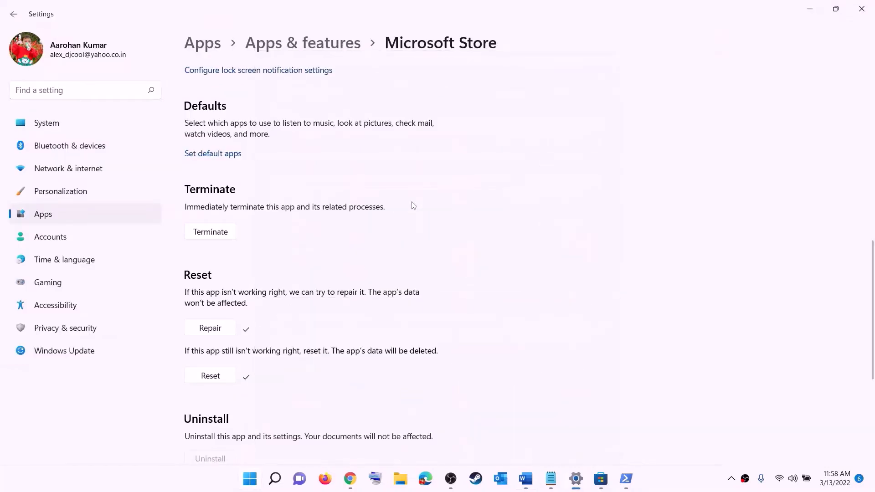
pyautogui.click(66, 350)
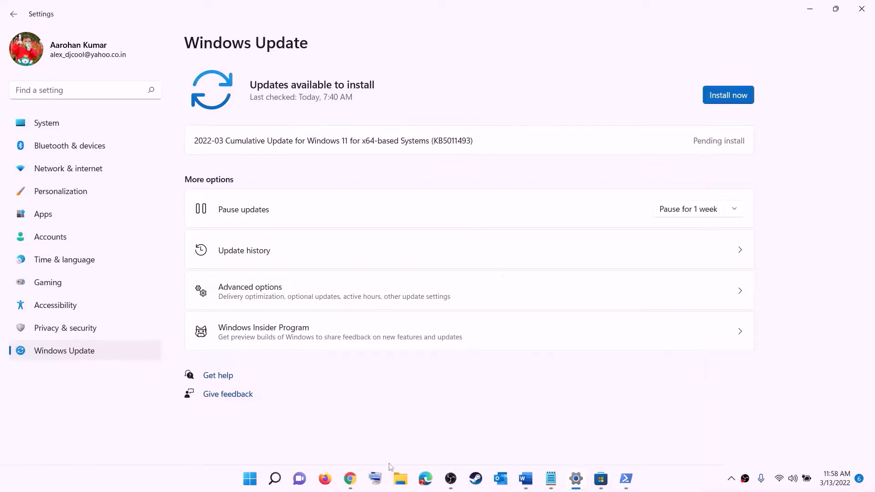
# - Check the restart options without restarting, then return to the checklist at Step 10
pyautogui.click(250, 479)
pyautogui.click(579, 439)
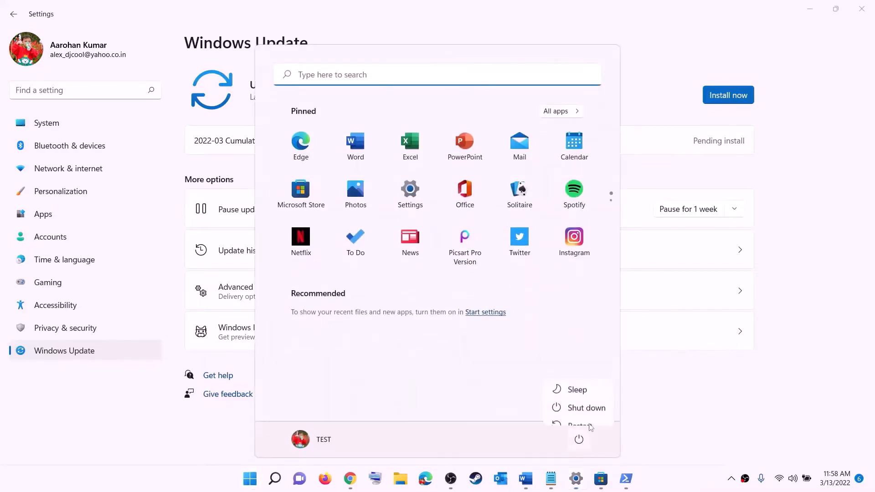
pyautogui.click(817, 13)
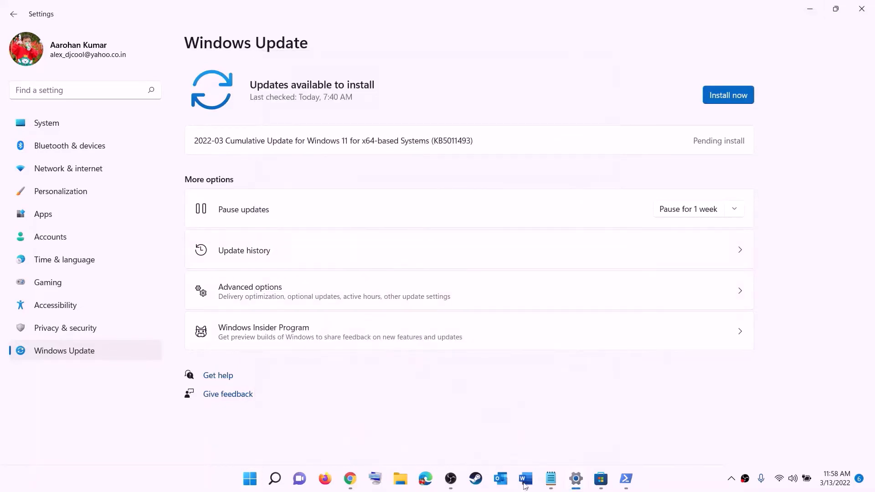
pyautogui.click(526, 479)
pyautogui.scroll(-4, 267, 251)
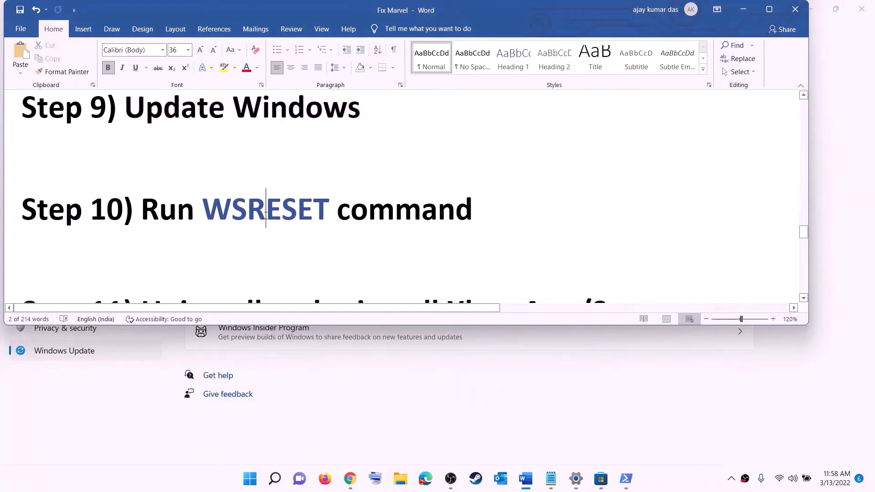
# - Copy WSRESET from Step 10 and run it from Start search until the Store reopens on Home
pyautogui.doubleClick(265, 210)
pyautogui.hotkey('ctrl', 'c')
pyautogui.click(247, 489)
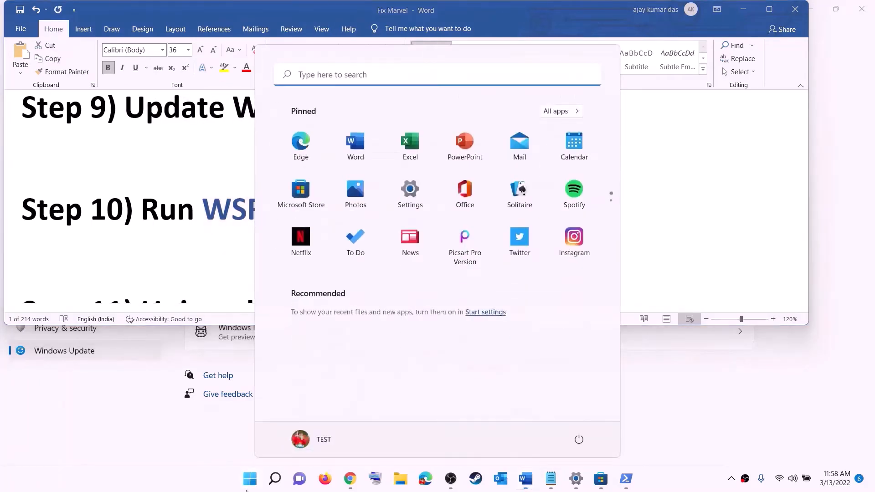
pyautogui.hotkey('ctrl', 'v')
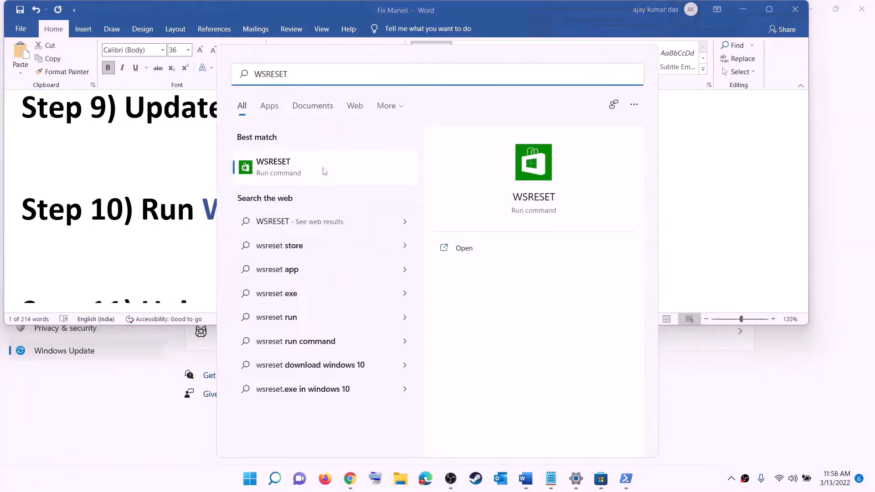
pyautogui.click(288, 174)
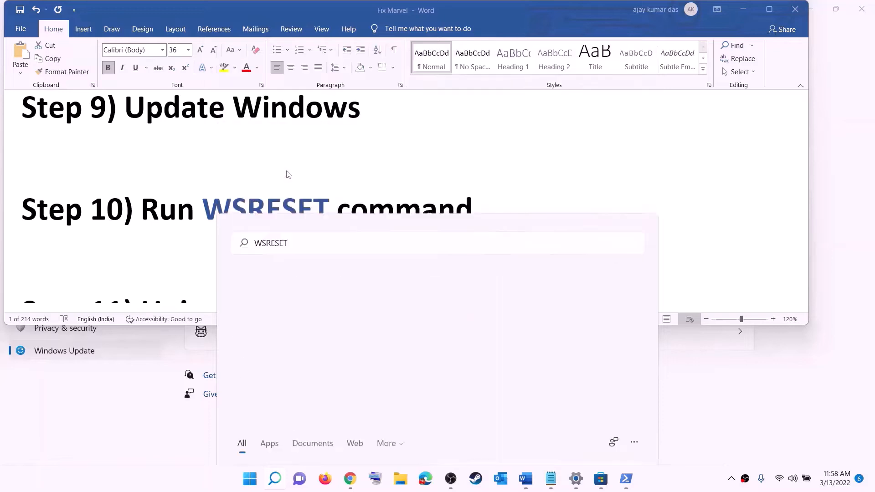
pyautogui.moveTo(515, 170); pyautogui.dragTo(507, 153)
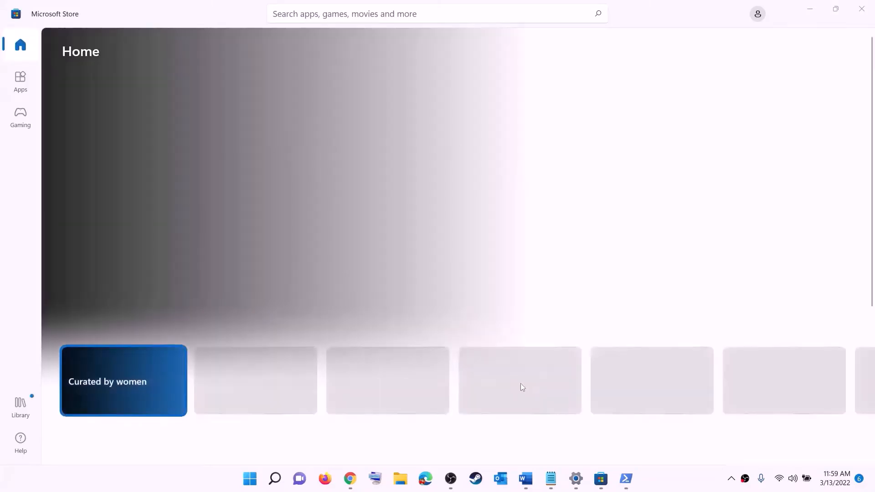
pyautogui.click(527, 479)
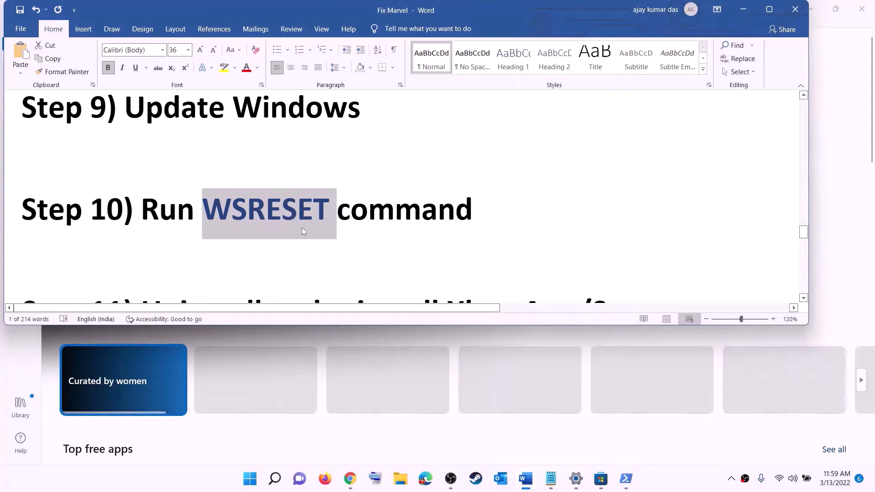
# - Search Start for 'xbox', then copy the Step 11 Store removal command from the checklist
pyautogui.scroll(-3, 301, 228)
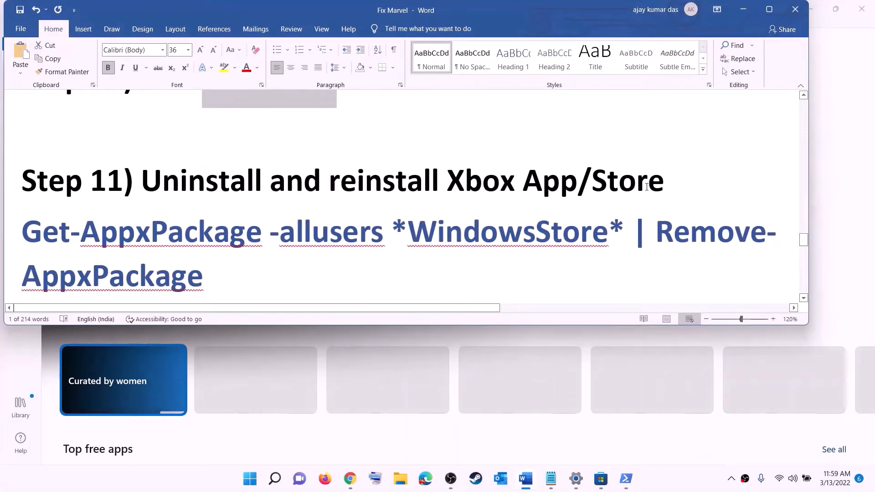
pyautogui.scroll(-1, 313, 226)
pyautogui.click(253, 487)
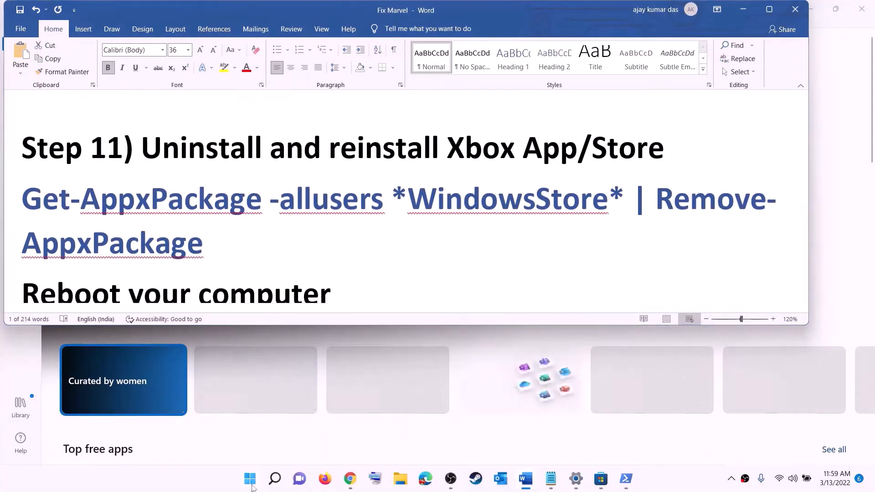
pyautogui.write('xbo')
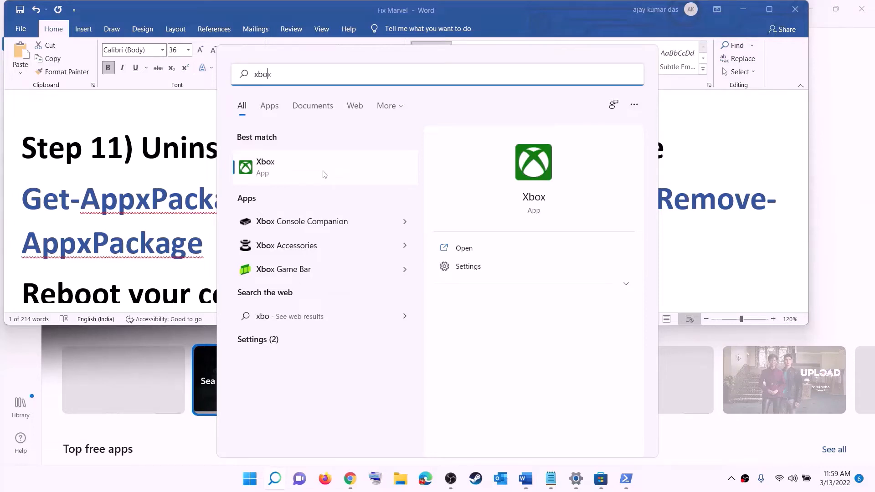
pyautogui.write('x')
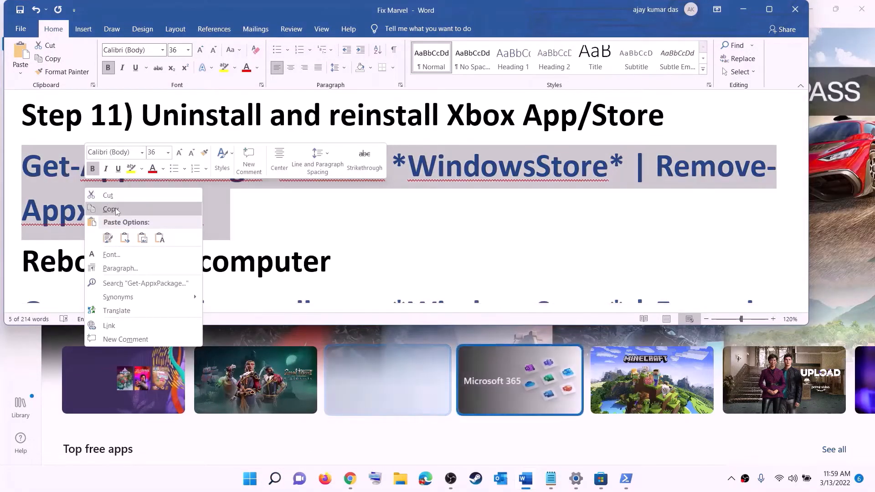
pyautogui.click(110, 209)
# - Run Get-AppxPackage -allusers *WindowsStore* | Remove-AppxPackage in an administrator PowerShell
pyautogui.click(252, 480)
pyautogui.write('powe')
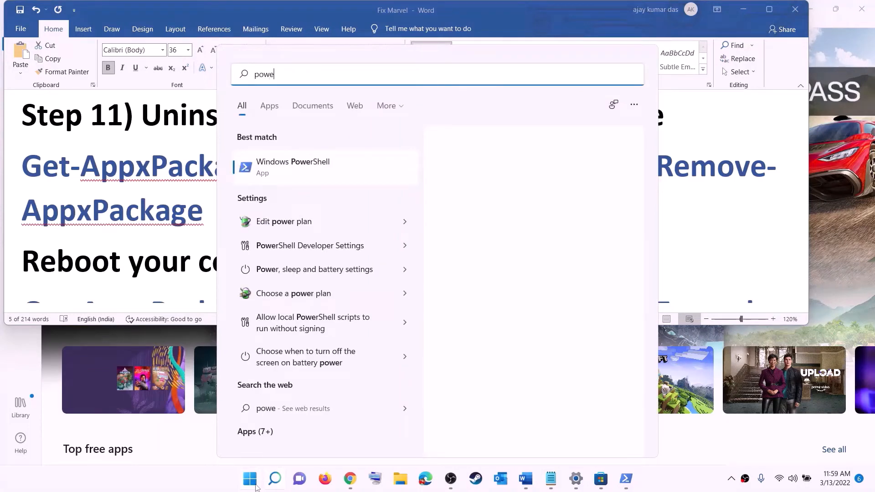
pyautogui.write('rshel')
pyautogui.rightClick(297, 168)
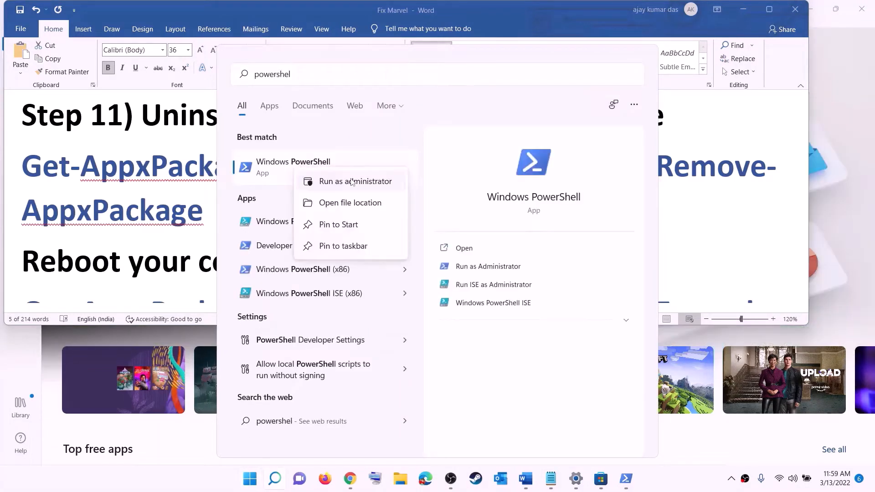
pyautogui.click(374, 182)
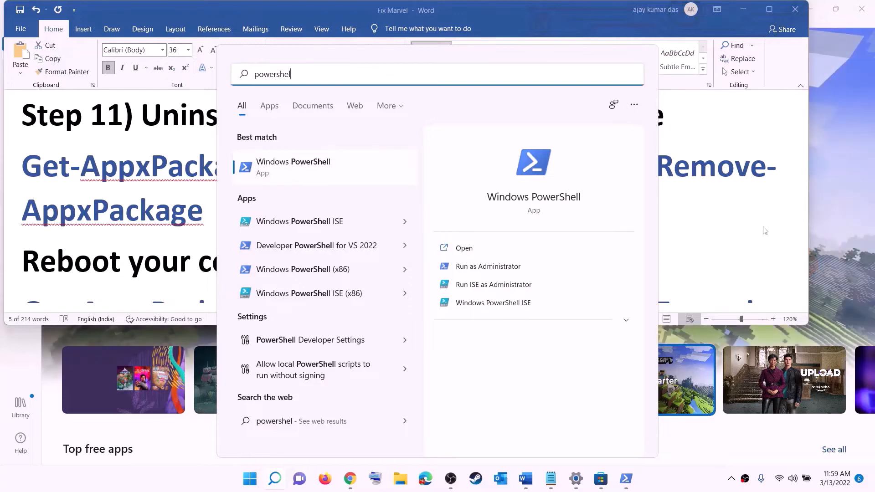
pyautogui.hotkey('ctrl', 'shift', 'Return')
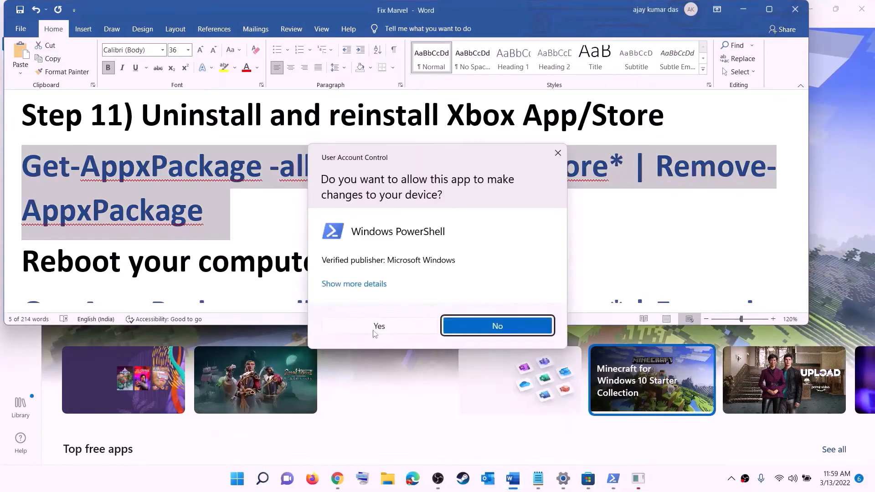
pyautogui.click(374, 332)
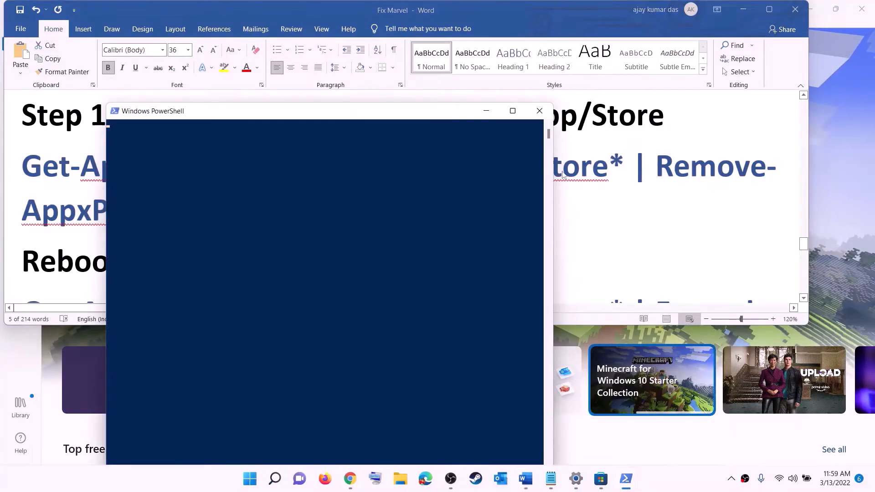
pyautogui.rightClick(273, 169)
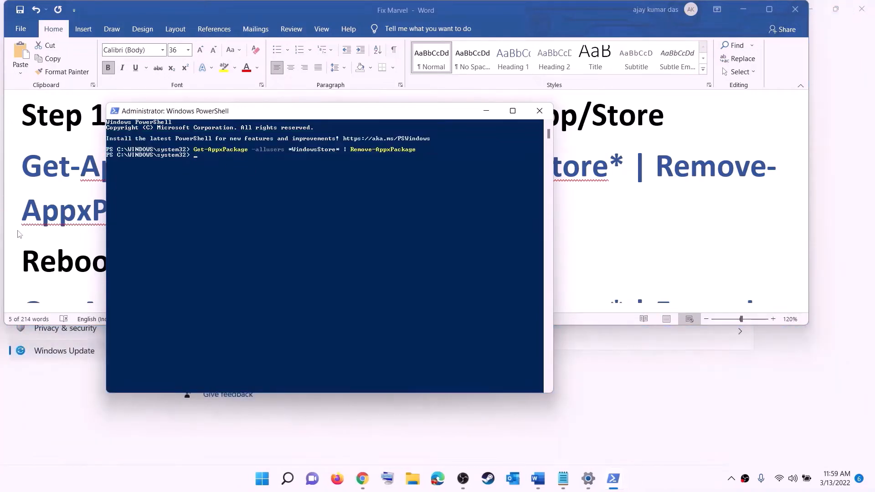
# - Return to the checklist and select the Step 11 Reboot note
pyautogui.click(51, 231)
pyautogui.doubleClick(59, 254)
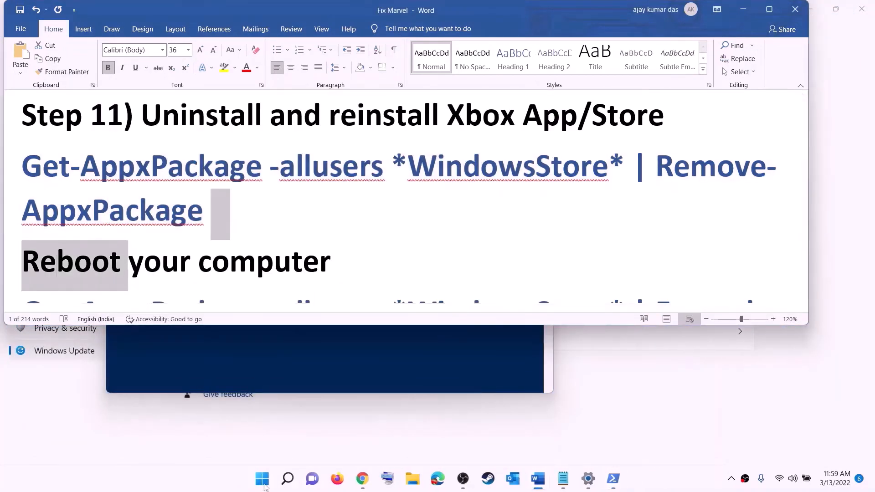
pyautogui.click(262, 479)
# - Skip the reboot and copy the Store re-register command from the checklist
pyautogui.click(579, 440)
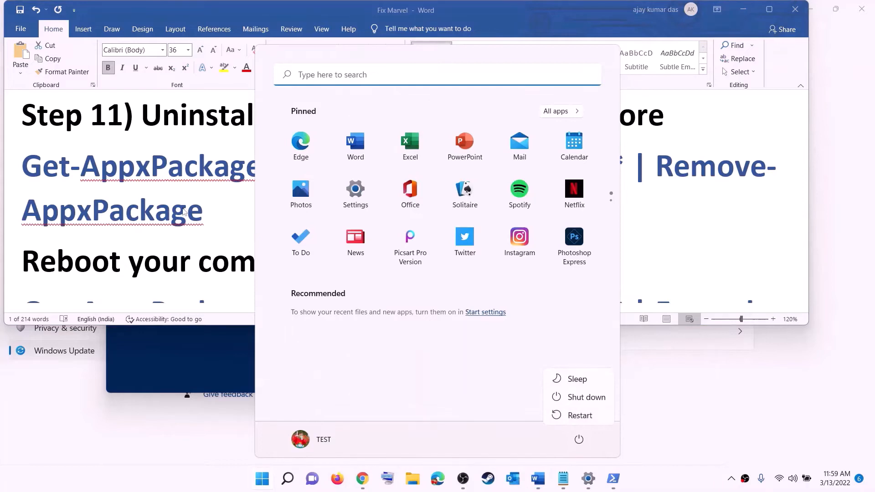
pyautogui.press('Escape')
pyautogui.press('Escape')
pyautogui.scroll(-3, 742, 224)
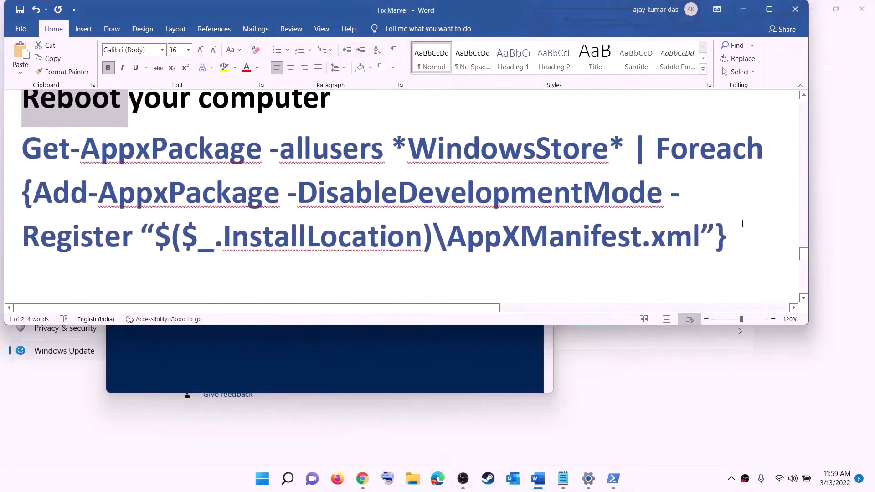
pyautogui.moveTo(729, 240); pyautogui.dragTo(21, 137)
pyautogui.rightClick(150, 178)
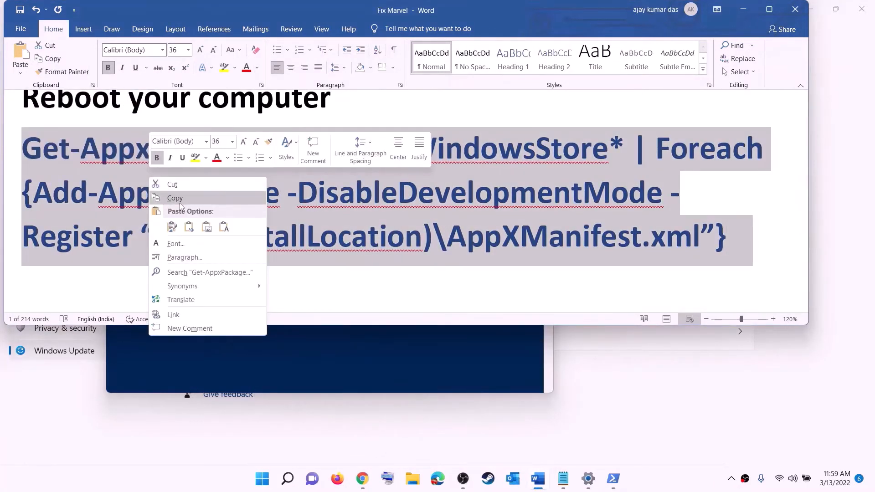
pyautogui.click(180, 198)
# - Run the Foreach Add-AppxPackage -DisableDevelopmentMode -Register command in an administrator PowerShell
pyautogui.click(265, 486)
pyautogui.write('p')
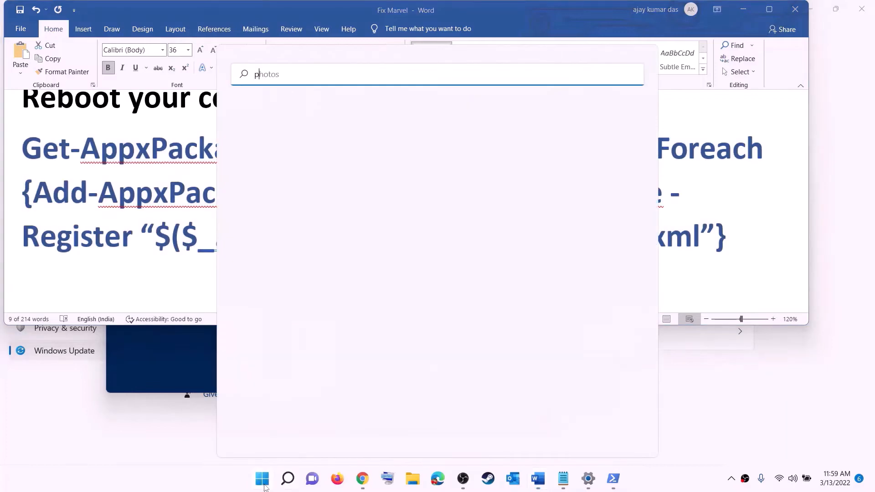
pyautogui.write('owershell')
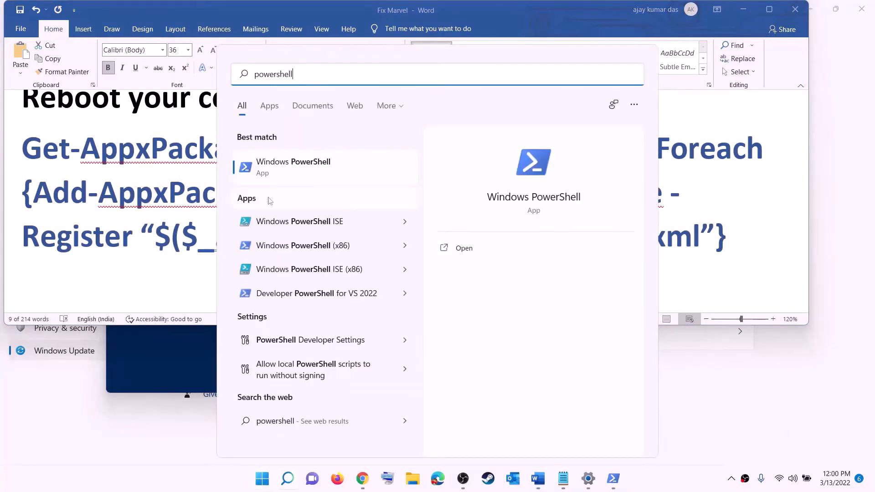
pyautogui.rightClick(276, 173)
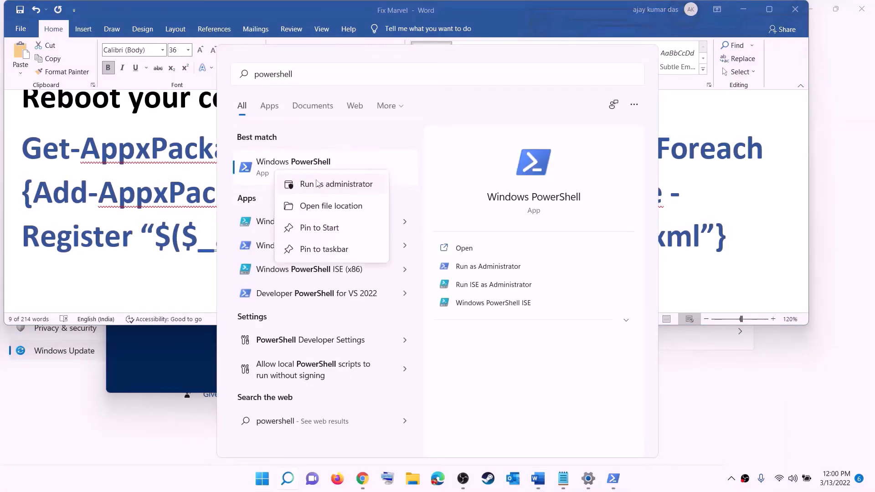
pyautogui.click(359, 184)
pyautogui.click(389, 327)
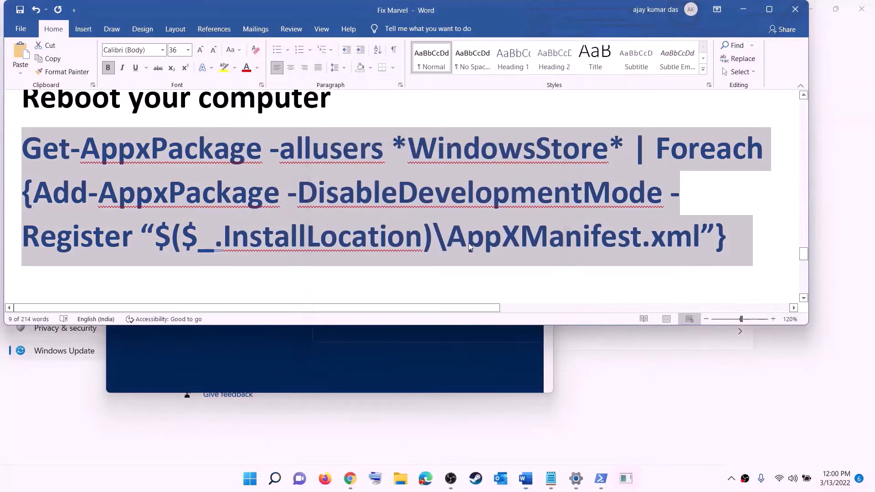
pyautogui.moveTo(315, 38); pyautogui.dragTo(415, 98)
pyautogui.hotkey('ctrl', 'v')
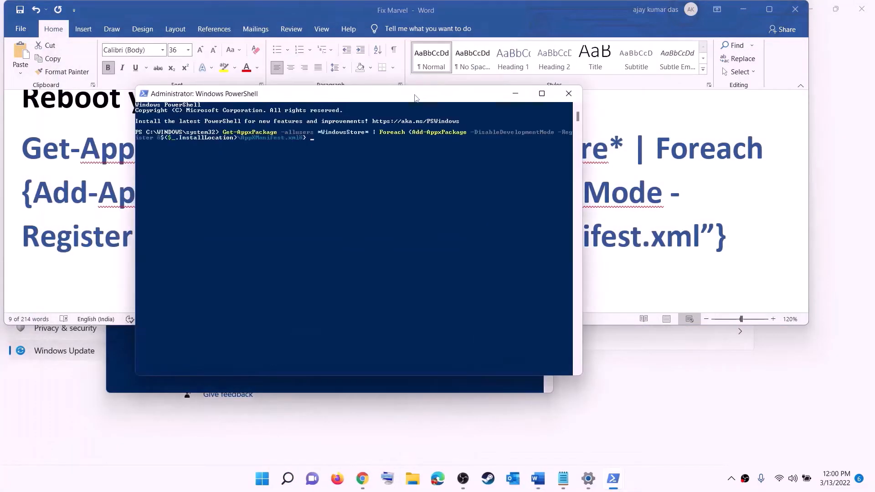
pyautogui.press('Return')
pyautogui.click(269, 485)
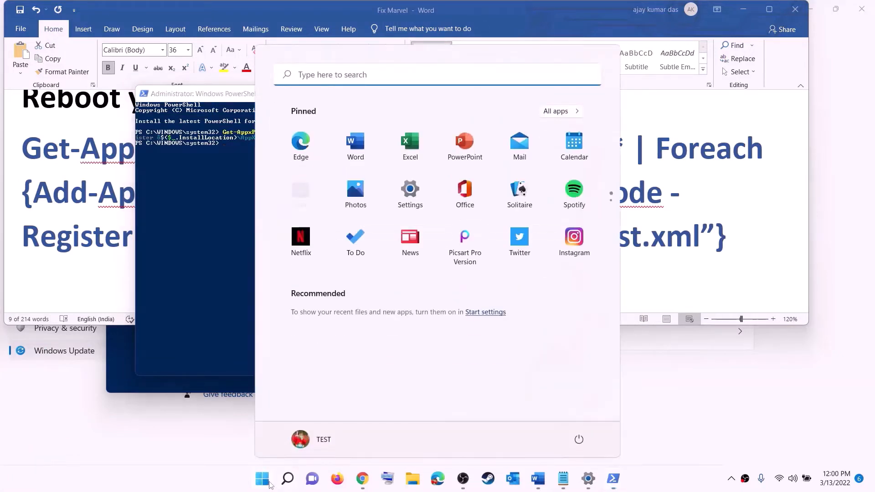
# - Launch Microsoft Store, search 'xbox', and open the Xbox App from its store page
pyautogui.write('store')
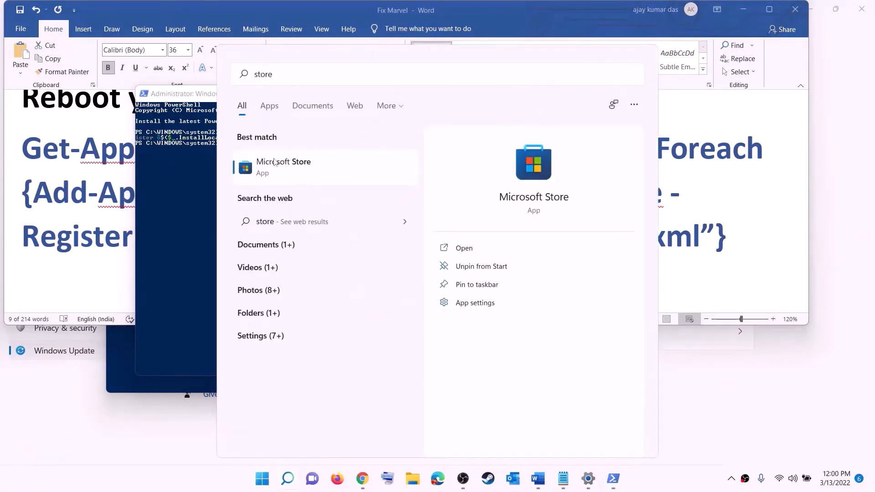
pyautogui.click(273, 162)
pyautogui.click(616, 9)
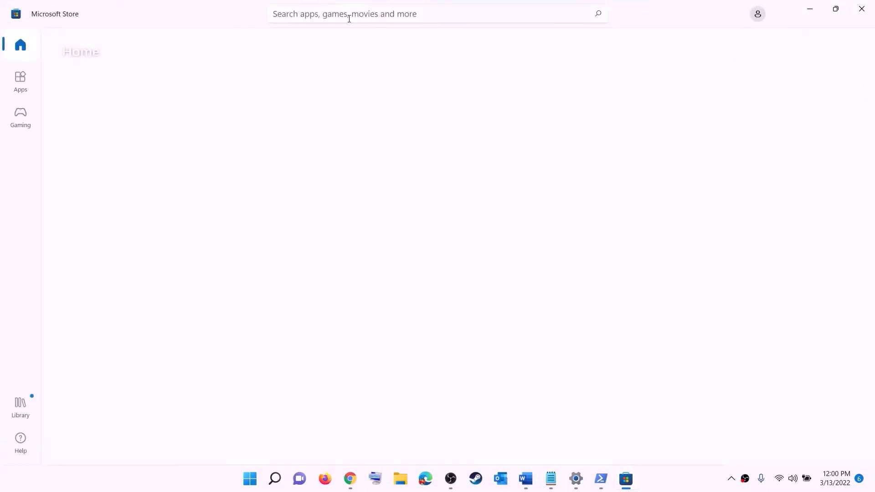
pyautogui.click(328, 13)
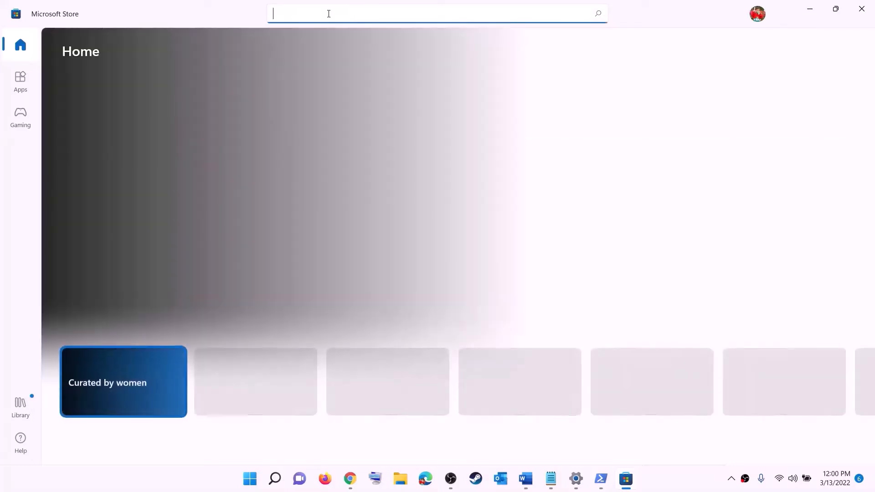
pyautogui.write('xbo')
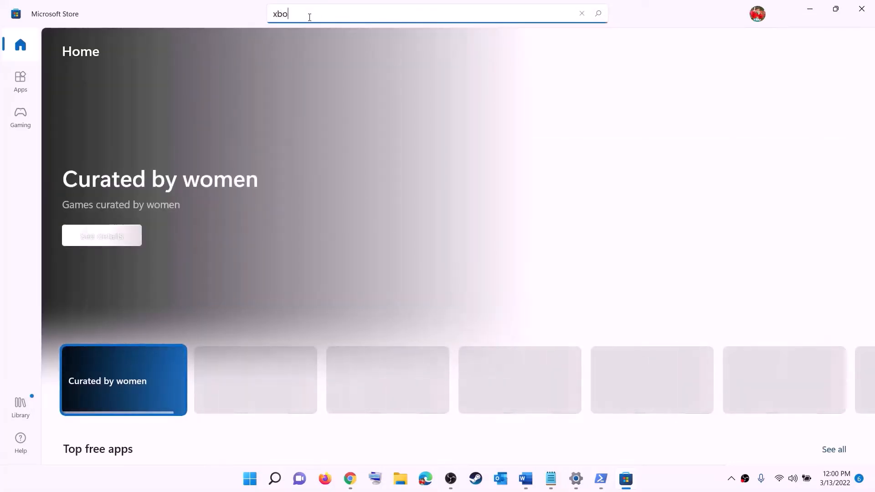
pyautogui.write('x')
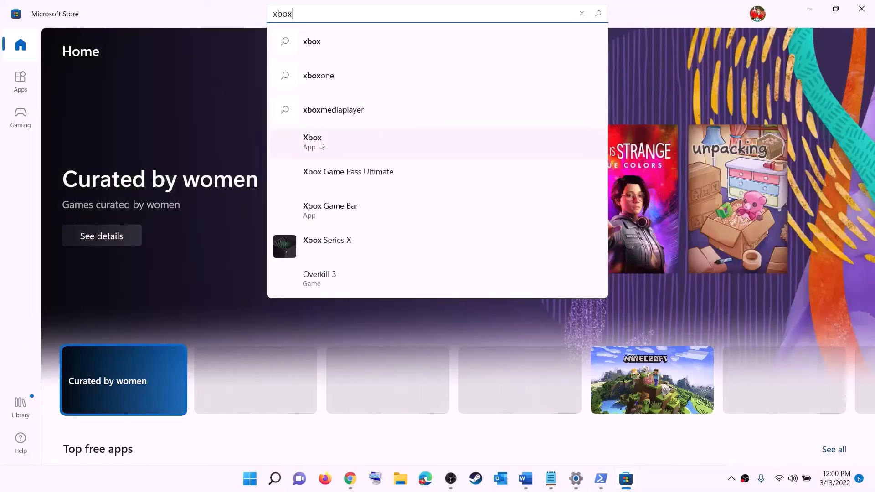
pyautogui.click(325, 145)
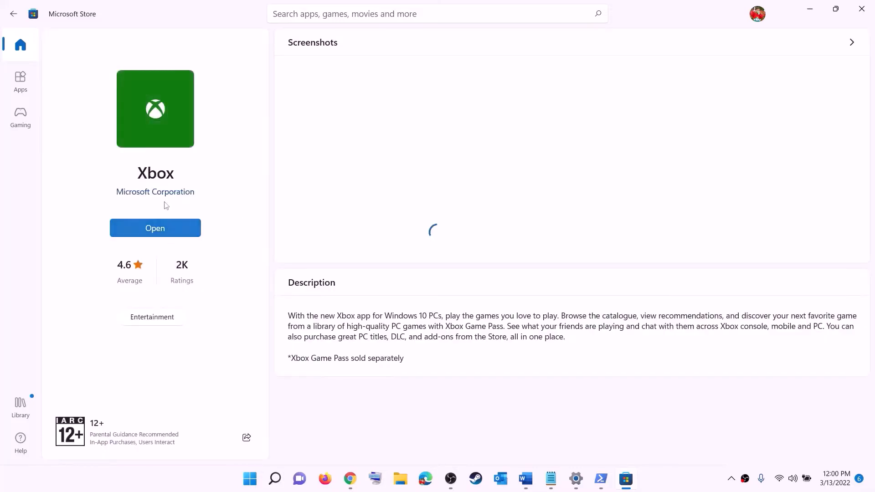
pyautogui.click(157, 226)
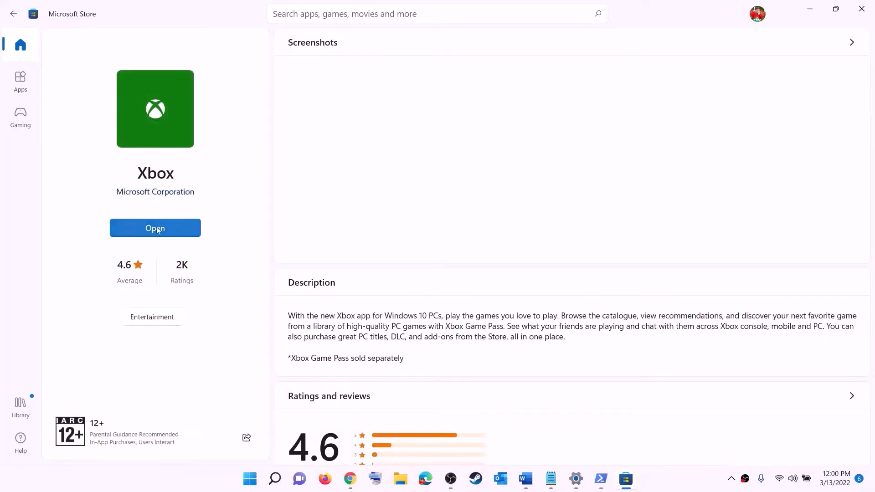
pyautogui.click(527, 476)
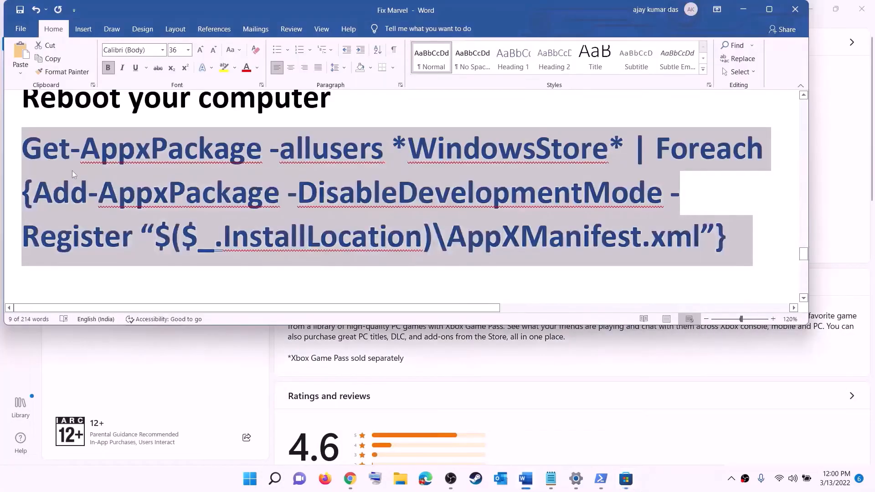
# - Scroll the checklist to Step 12 and highlight its wording about a different install drive
pyautogui.scroll(-3, 264, 225)
pyautogui.scroll(-3, 264, 226)
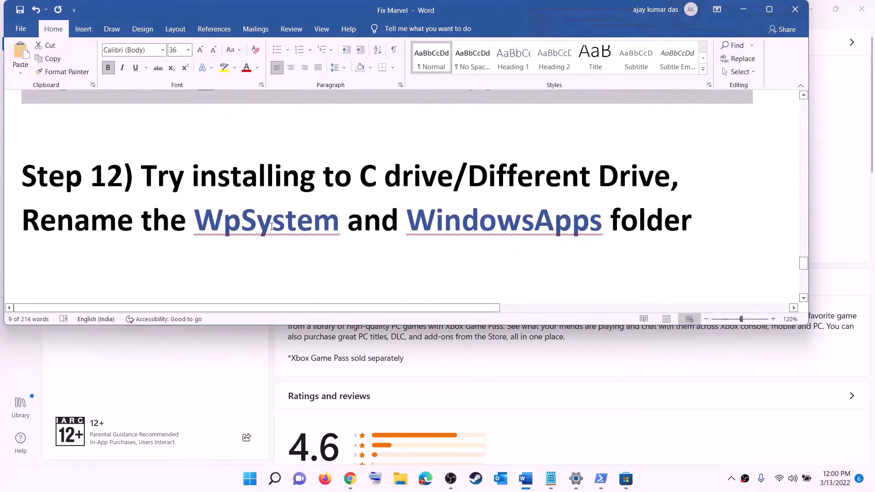
pyautogui.moveTo(135, 171); pyautogui.dragTo(592, 171)
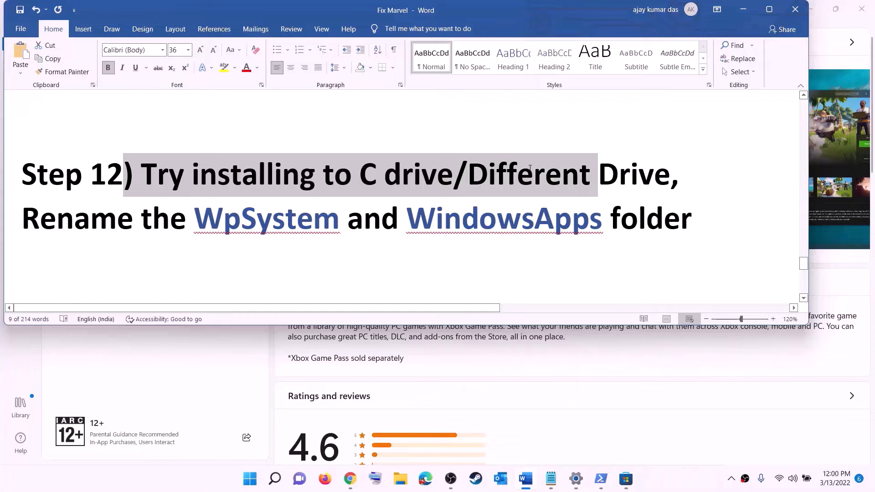
pyautogui.click(385, 184)
pyautogui.moveTo(360, 177); pyautogui.dragTo(653, 175)
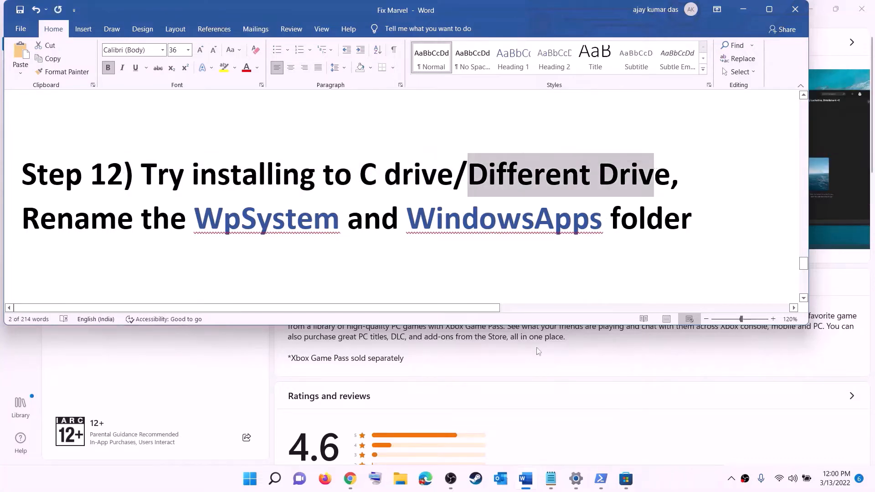
# - Go to Settings > System > Storage > Advanced storage settings > Where new content is saved
pyautogui.click(250, 479)
pyautogui.click(413, 194)
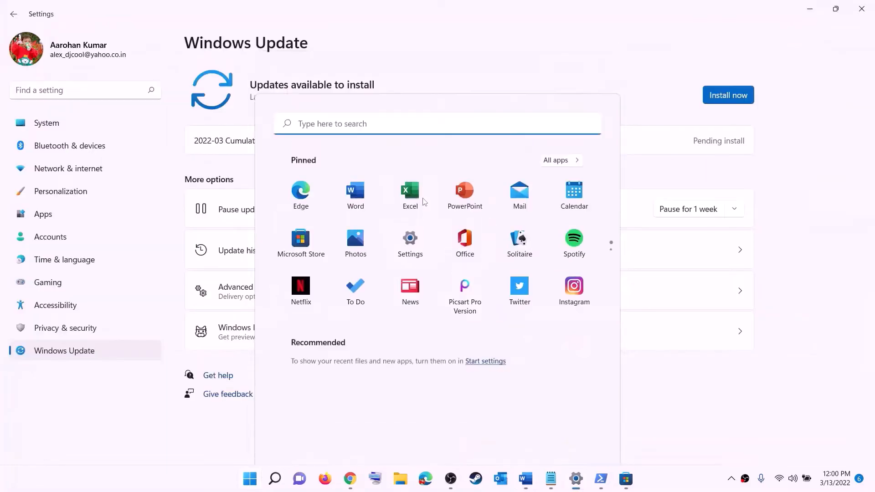
pyautogui.click(119, 128)
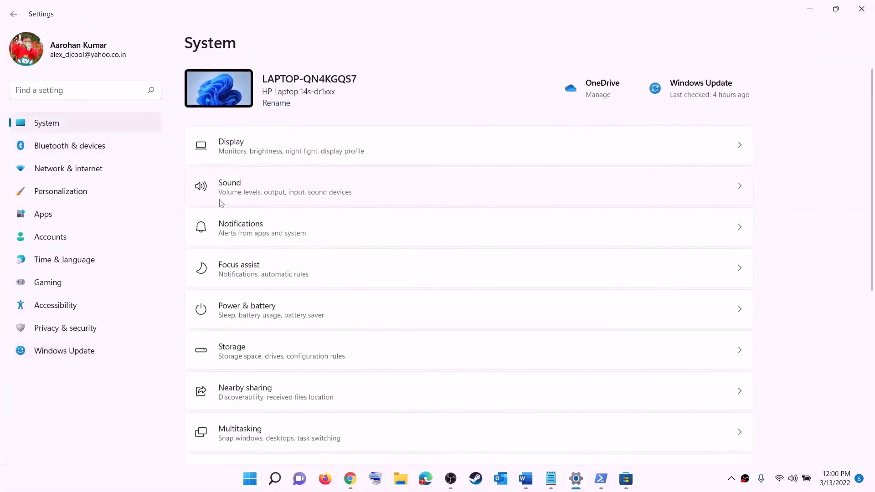
pyautogui.scroll(-3, 220, 203)
pyautogui.click(233, 242)
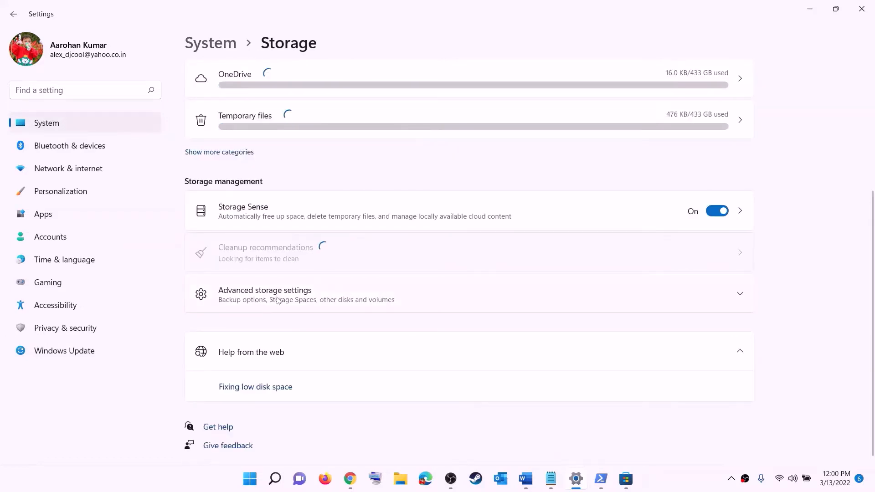
pyautogui.click(277, 300)
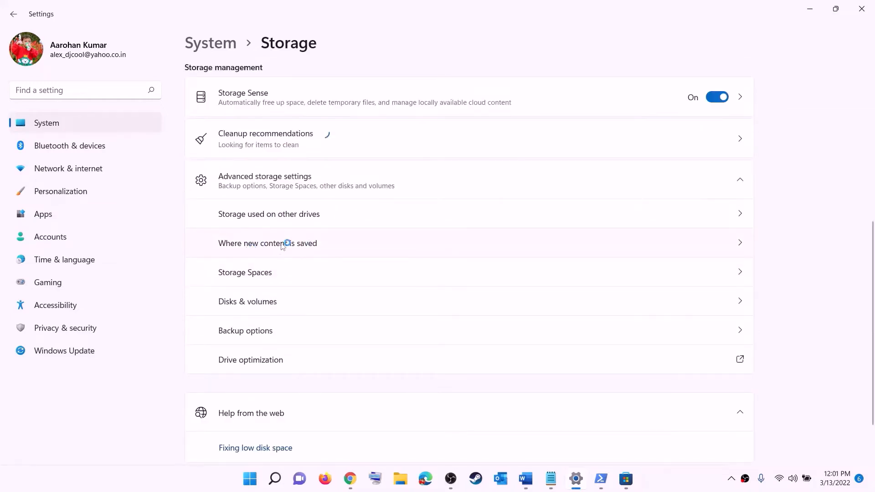
pyautogui.click(283, 245)
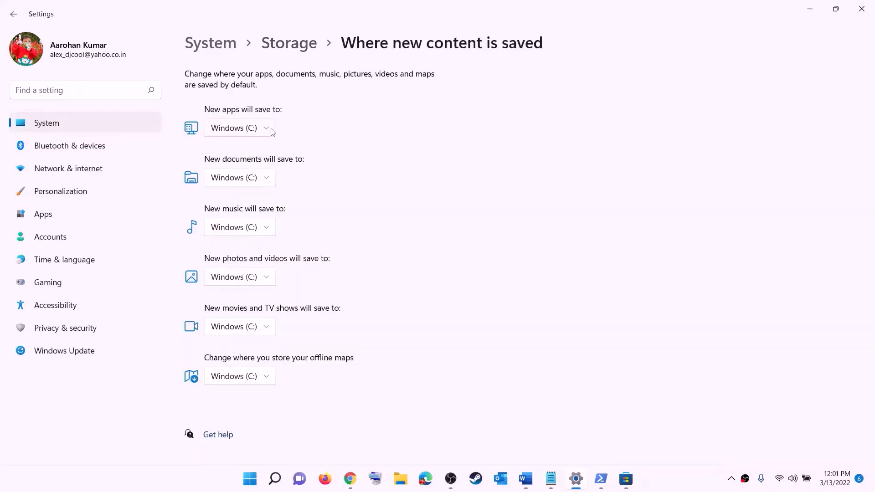
# - Leave new apps saving to Windows (C:), close Settings, and highlight the WpSystem renaming step
pyautogui.click(269, 132)
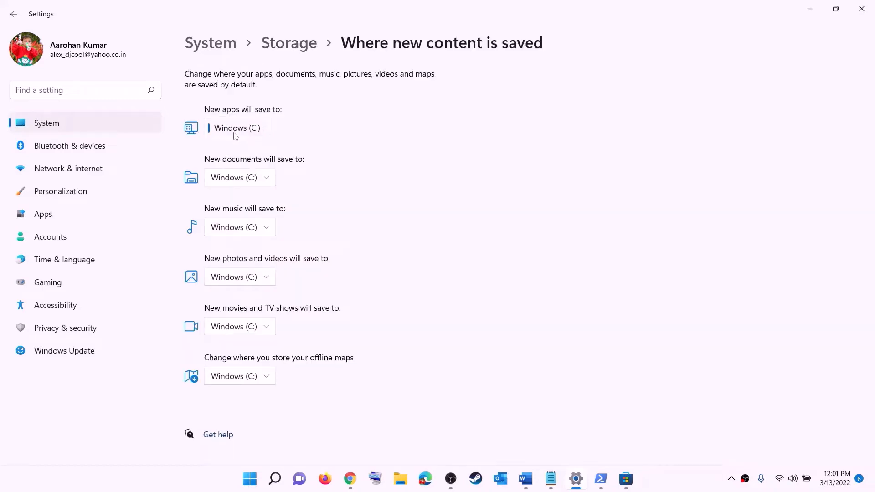
pyautogui.click(269, 135)
pyautogui.click(268, 132)
pyautogui.click(290, 139)
pyautogui.click(269, 132)
pyautogui.click(282, 129)
pyautogui.click(262, 132)
pyautogui.click(283, 135)
pyautogui.click(861, 9)
pyautogui.moveTo(23, 219); pyautogui.dragTo(686, 228)
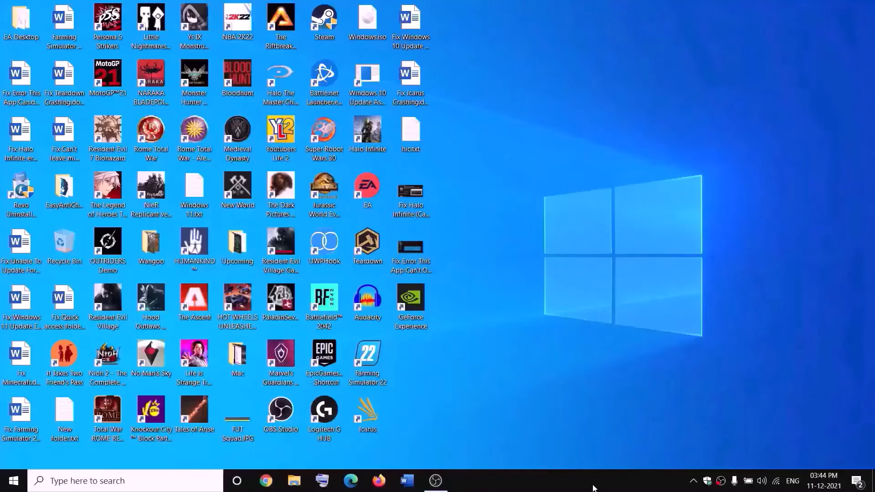
# - Open New Volume (D:) in File Explorer and bring up the WpSystem folder's Properties
pyautogui.click(295, 480)
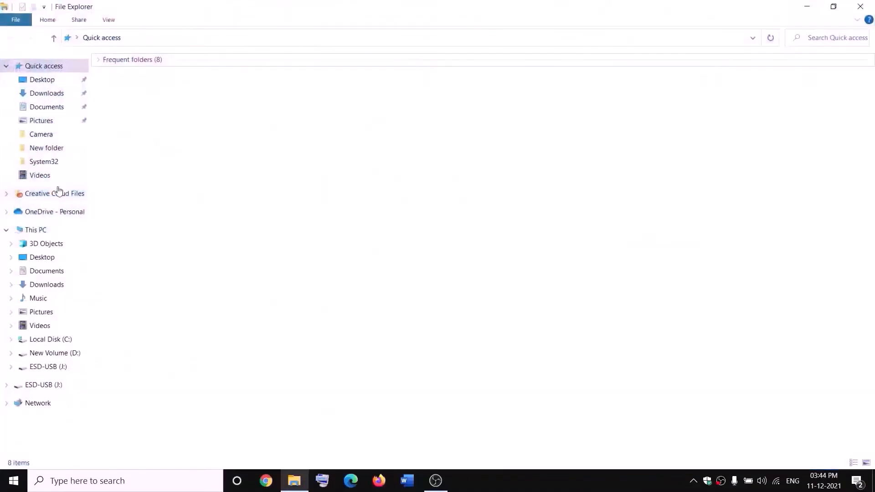
pyautogui.click(54, 230)
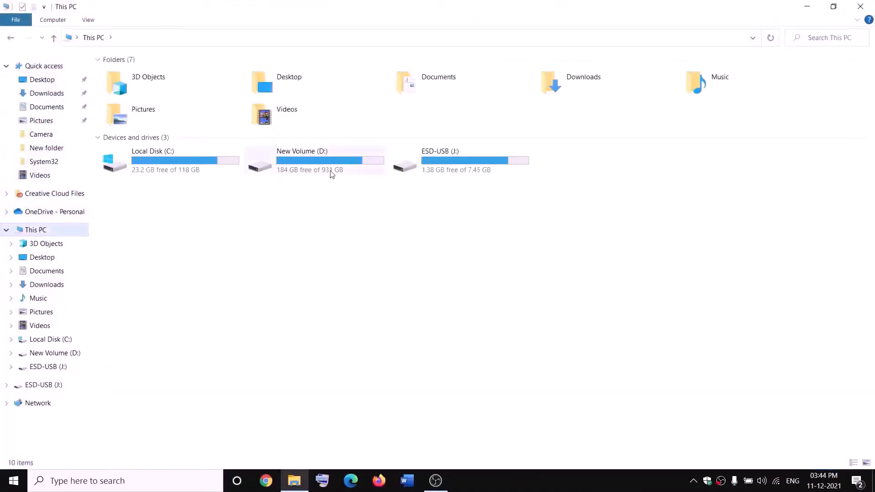
pyautogui.doubleClick(327, 170)
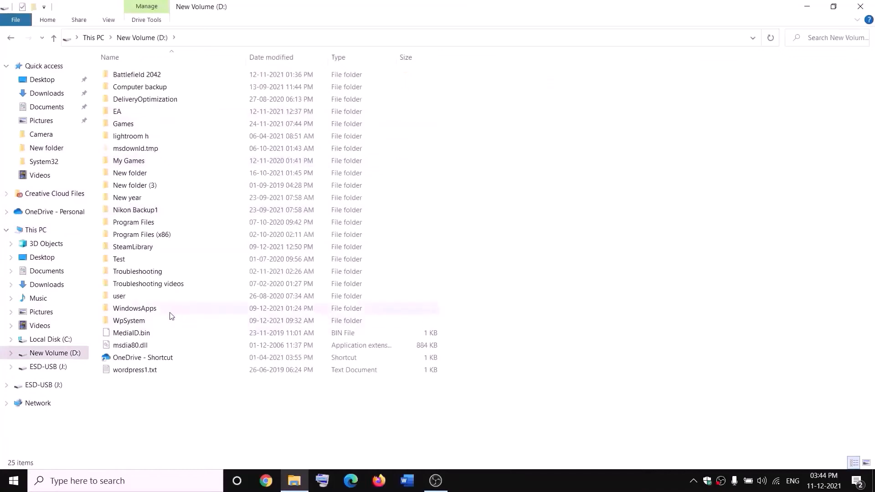
pyautogui.rightClick(132, 322)
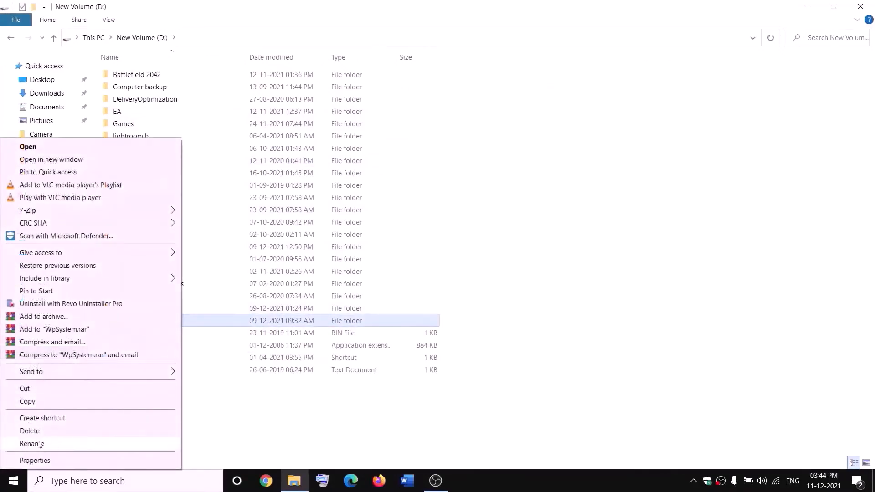
pyautogui.click(276, 416)
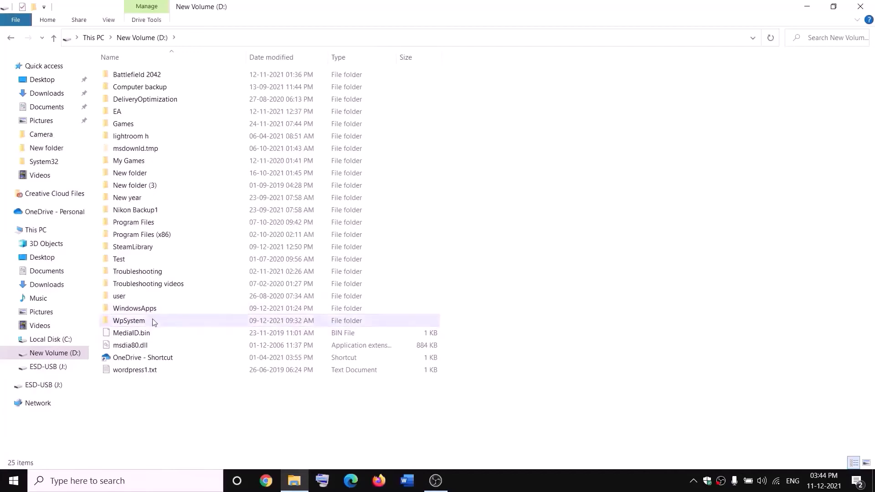
pyautogui.moveTo(135, 323)
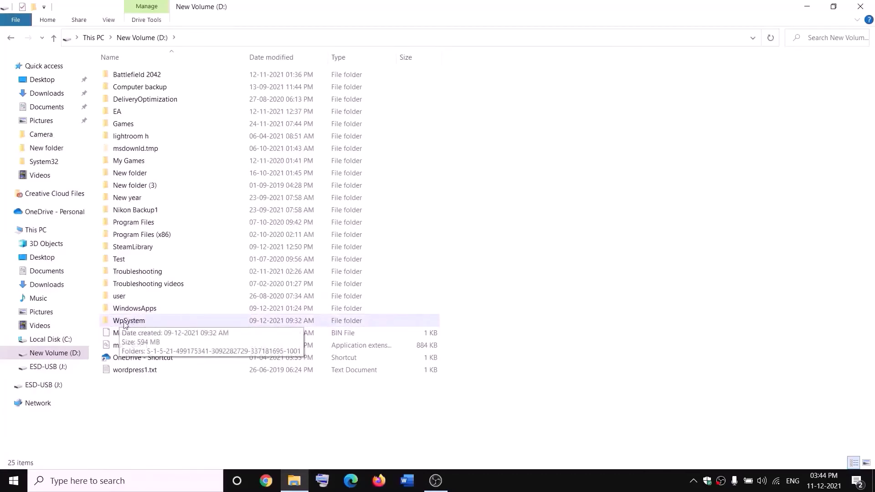
pyautogui.rightClick(128, 321)
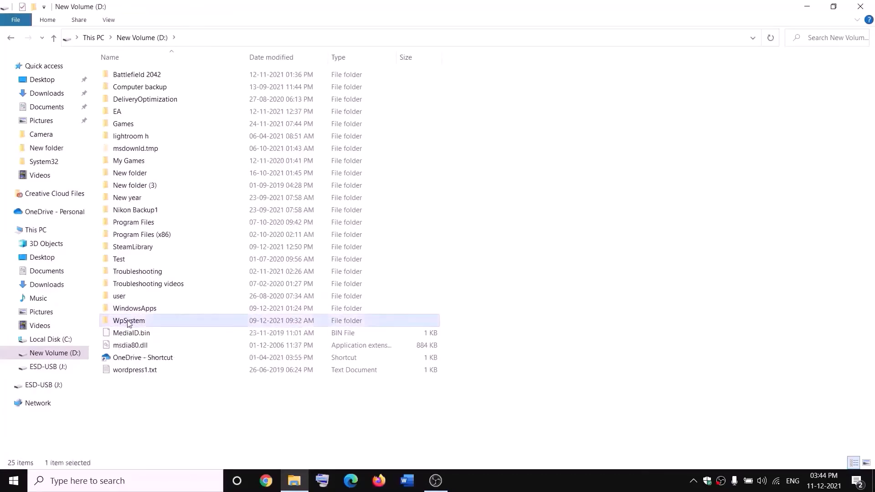
pyautogui.click(34, 461)
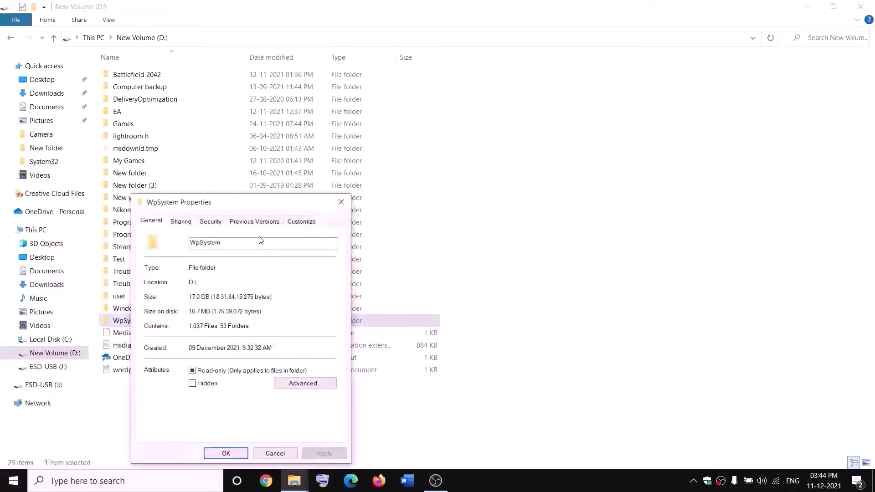
# - In WpSystem's Advanced security settings, change the owner to 'everyone' and verify the name
pyautogui.moveTo(258, 204); pyautogui.dragTo(378, 129)
pyautogui.click(326, 148)
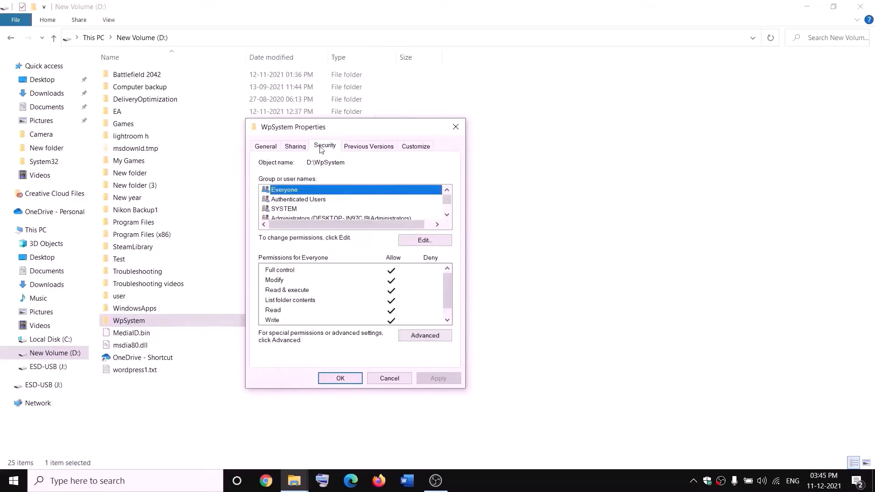
pyautogui.click(427, 339)
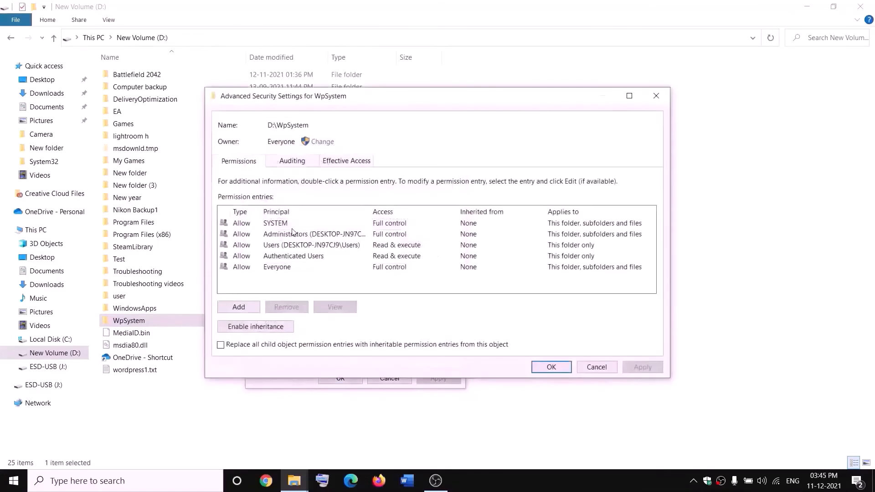
pyautogui.click(324, 143)
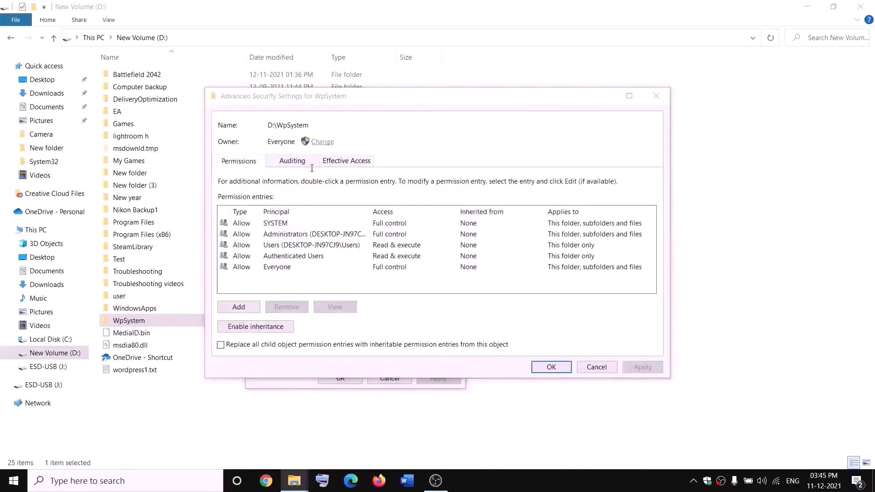
pyautogui.write('u')
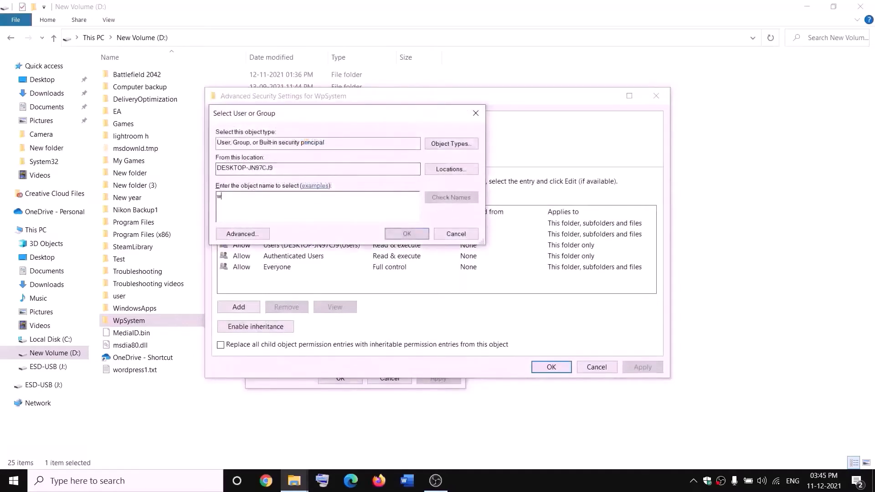
pyautogui.press('BackSpace')
pyautogui.write('eve')
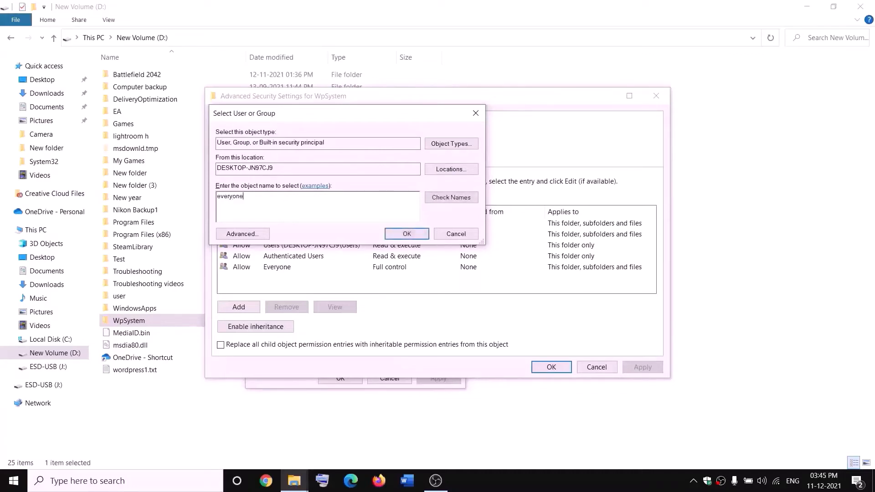
pyautogui.write('ryone')
pyautogui.moveTo(263, 194); pyautogui.dragTo(204, 203)
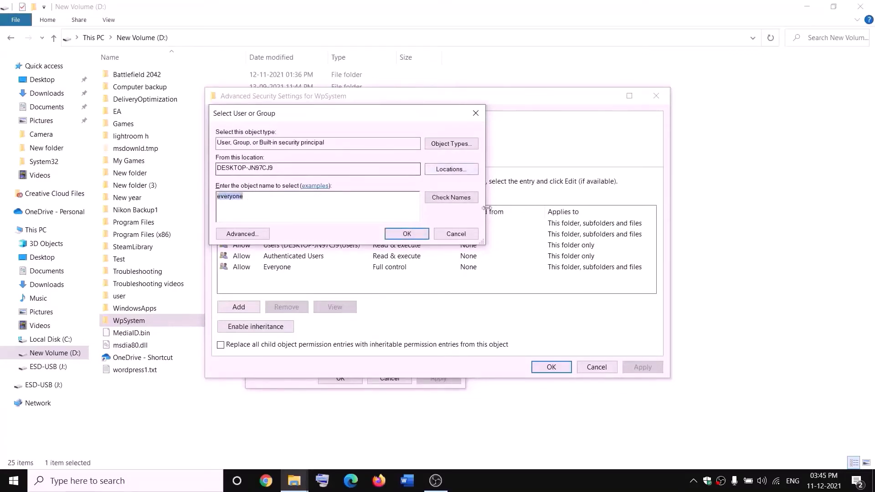
pyautogui.click(454, 199)
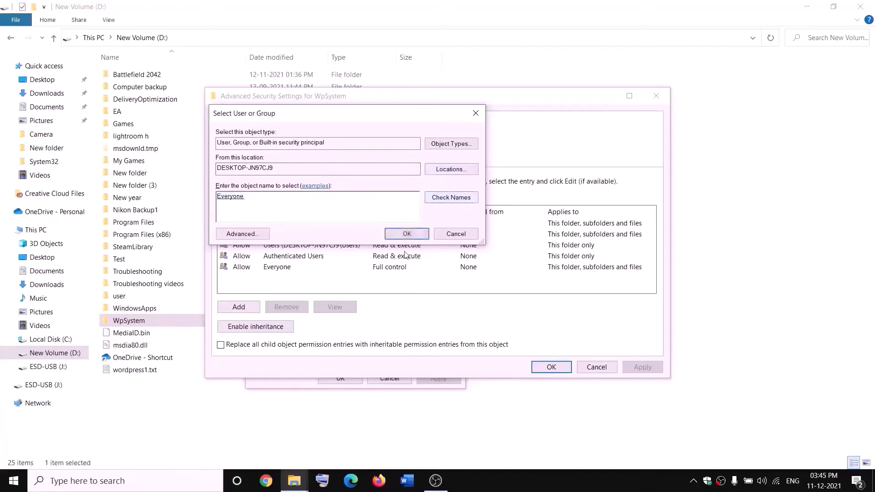
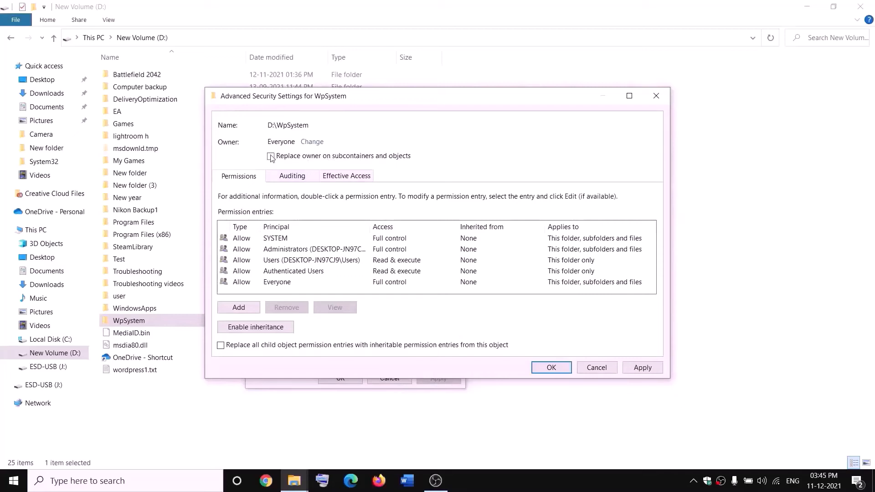
# - Apply Everyone as WpSystem's owner, acknowledge the security notice, and close WpSystem Properties
pyautogui.click(647, 369)
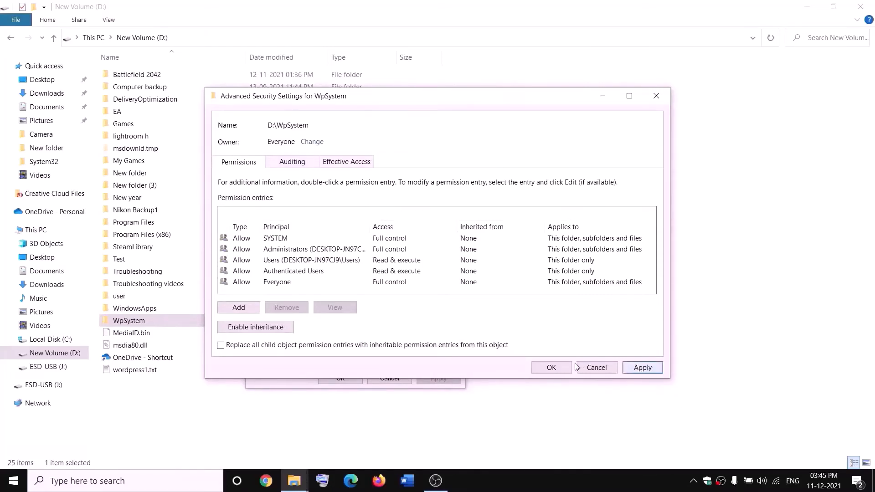
pyautogui.click(552, 370)
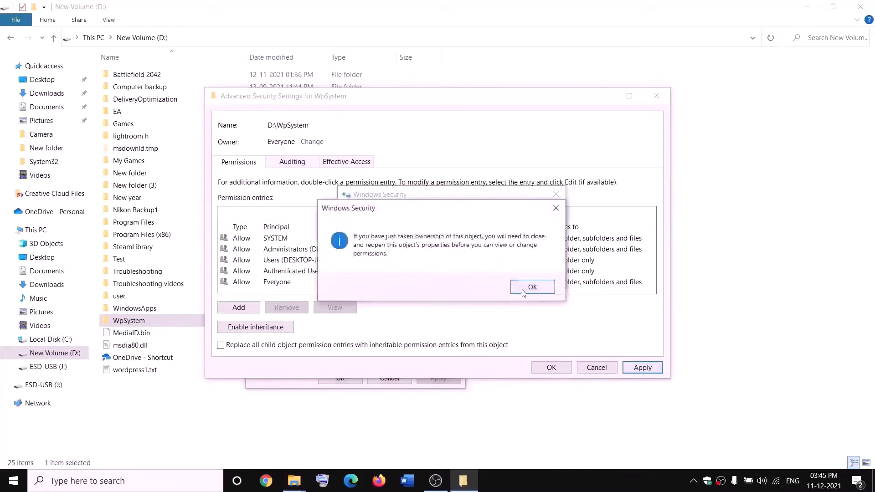
pyautogui.click(524, 290)
pyautogui.click(342, 378)
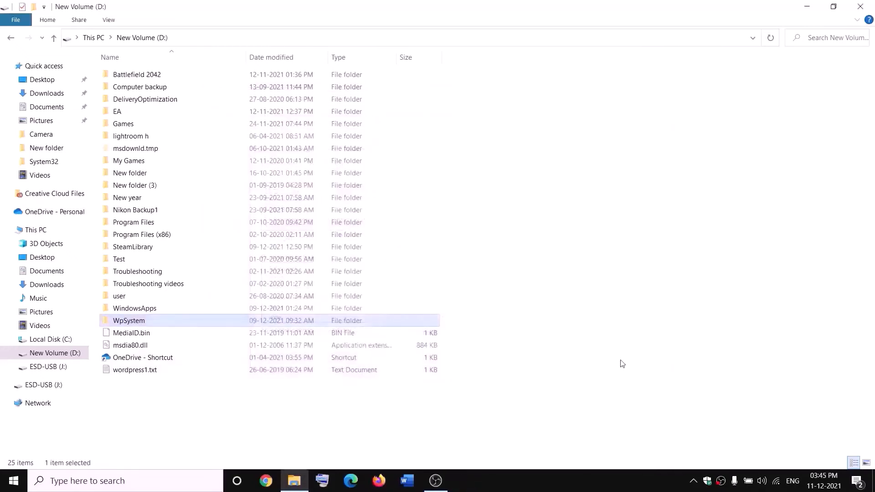
# - Open the advanced security settings of the WpSystem folder
pyautogui.rightClick(131, 323)
pyautogui.click(34, 460)
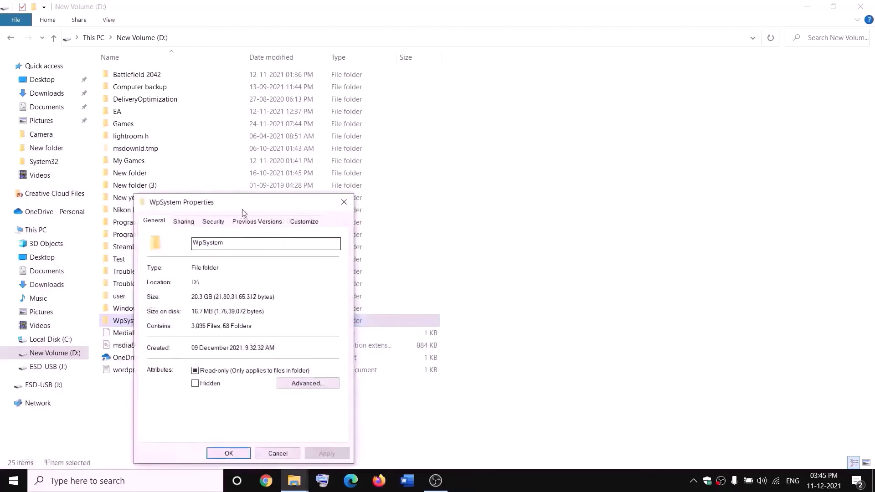
pyautogui.click(322, 166)
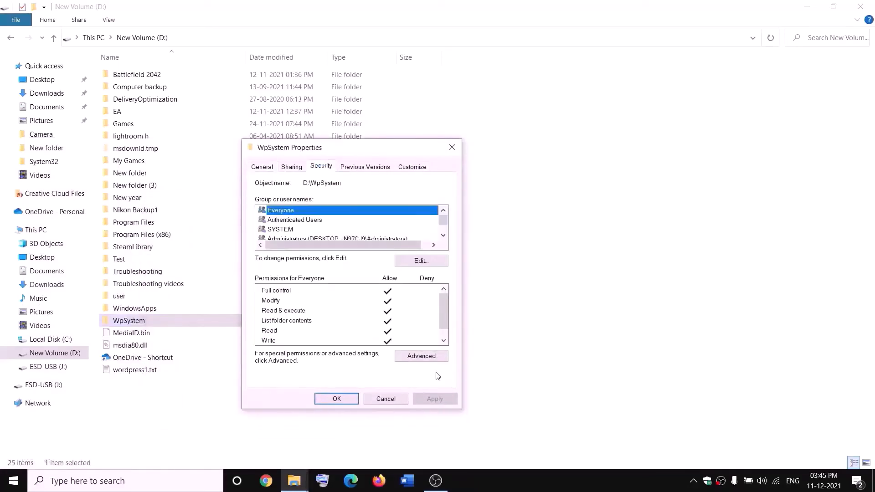
pyautogui.click(421, 356)
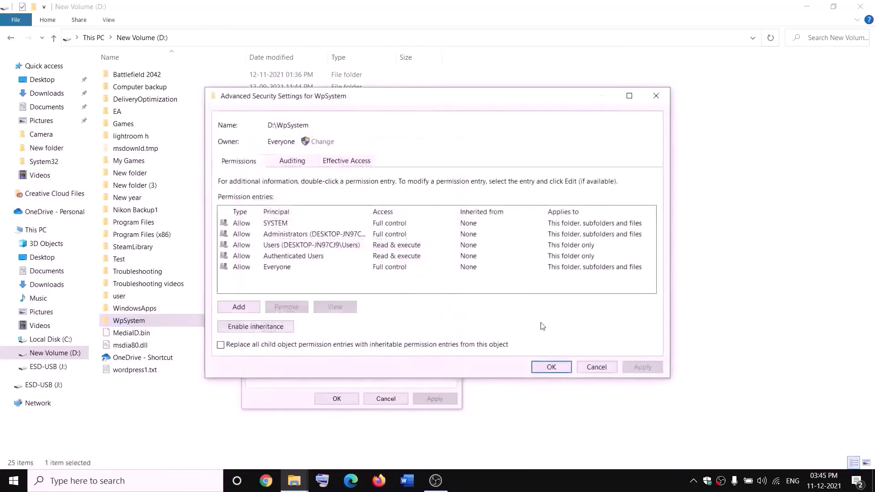
# - Add a permission entry granting Everyone Full control on WpSystem, then apply and close
pyautogui.click(239, 308)
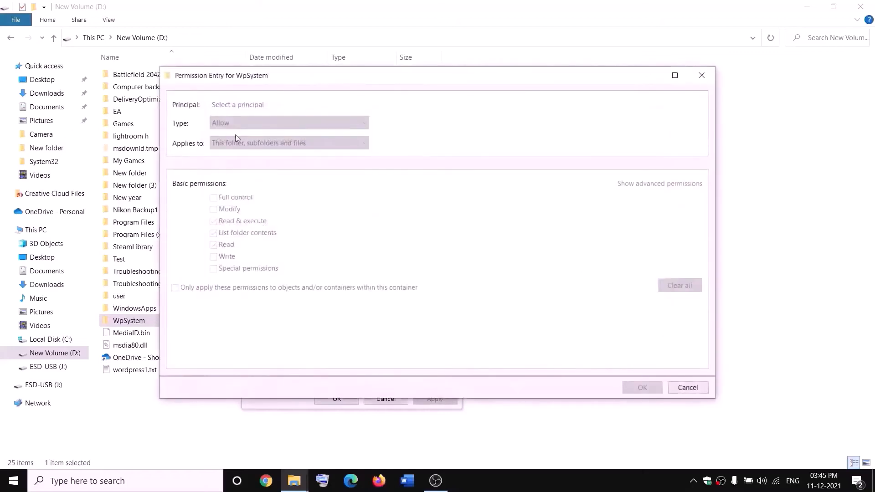
pyautogui.click(237, 105)
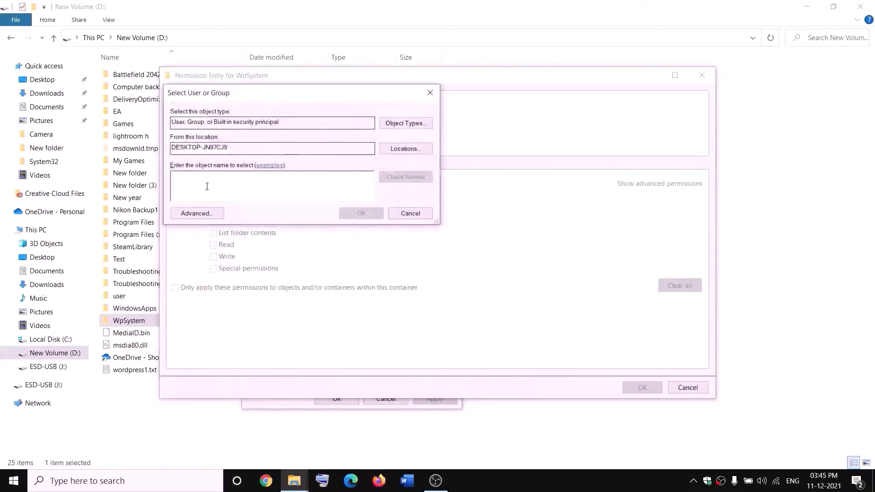
pyautogui.write('everyone')
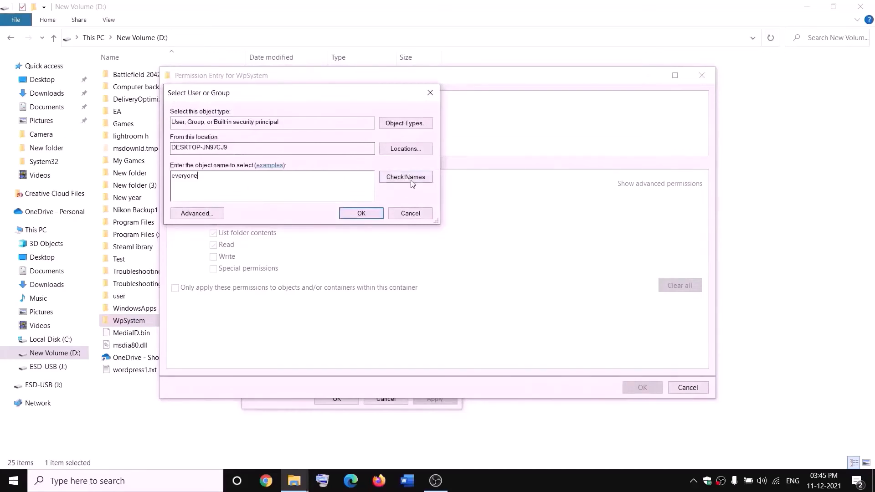
pyautogui.click(387, 180)
pyautogui.click(361, 213)
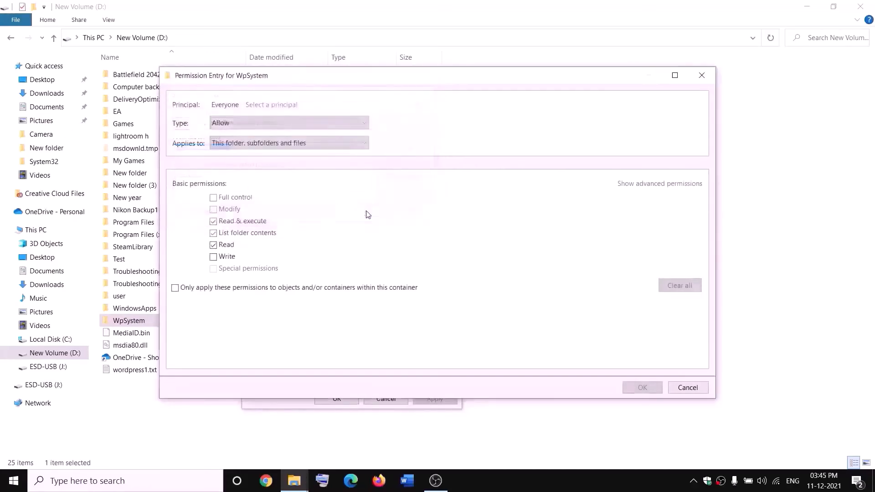
pyautogui.click(213, 199)
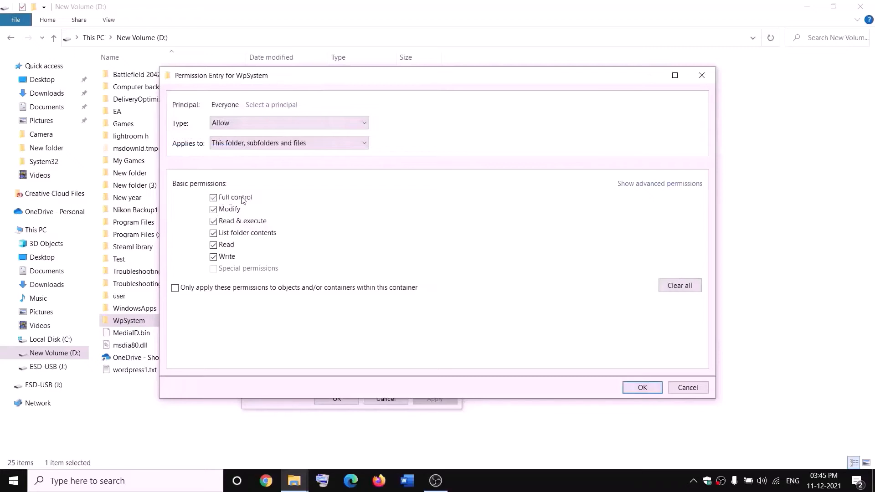
pyautogui.click(642, 387)
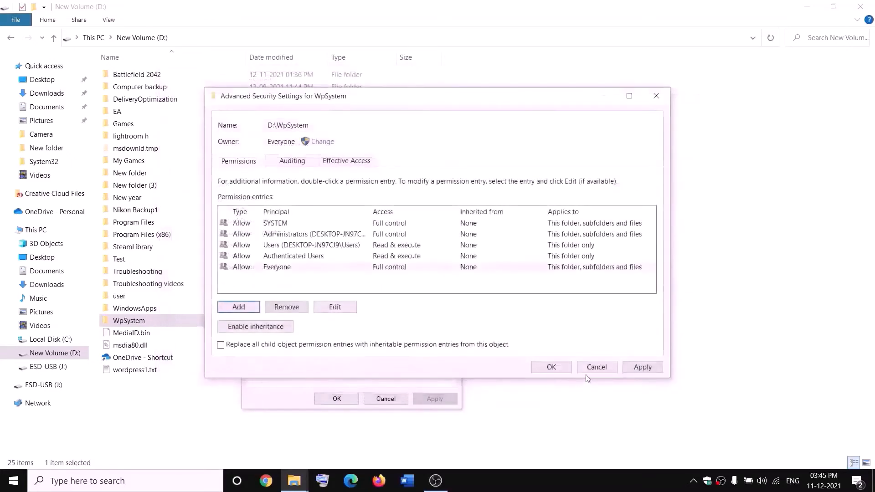
pyautogui.click(642, 367)
pyautogui.click(551, 367)
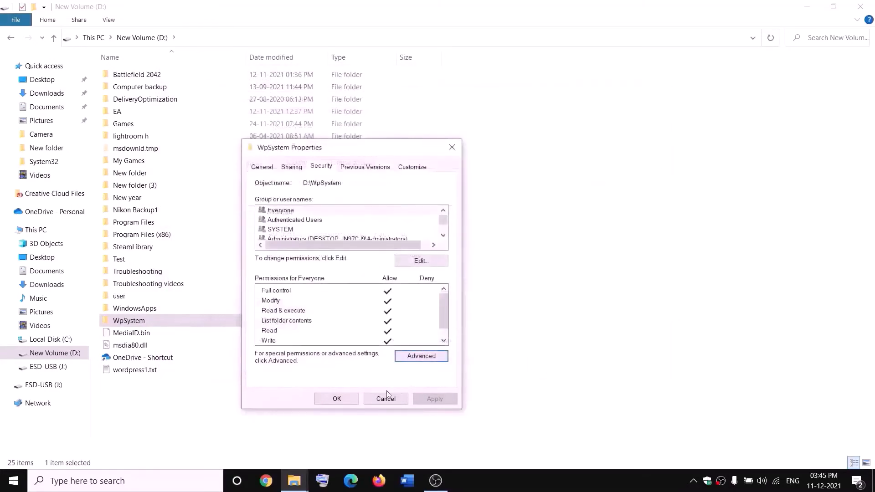
pyautogui.click(349, 400)
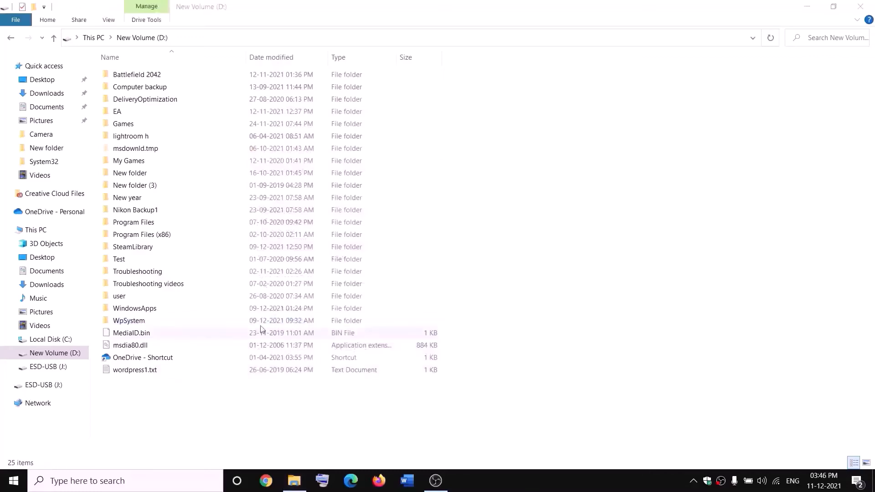
# - Append .old to the WpSystem folder's name, making it WpSystem.old
pyautogui.rightClick(141, 324)
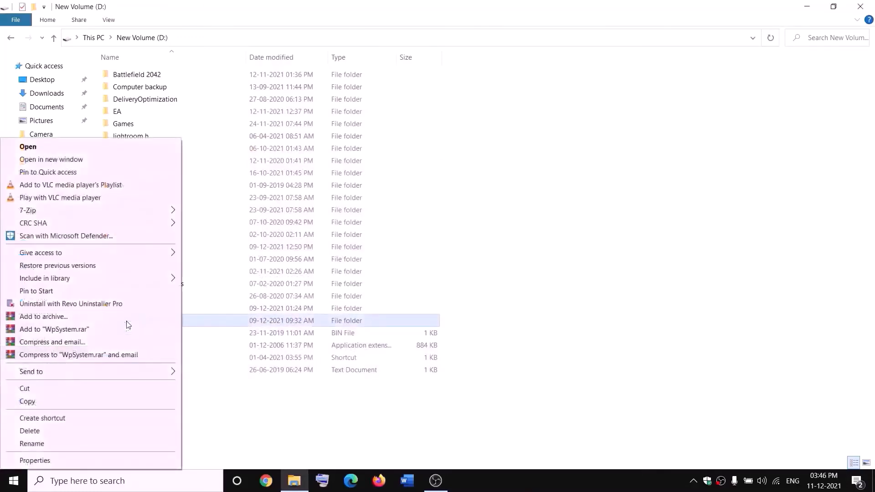
pyautogui.click(33, 445)
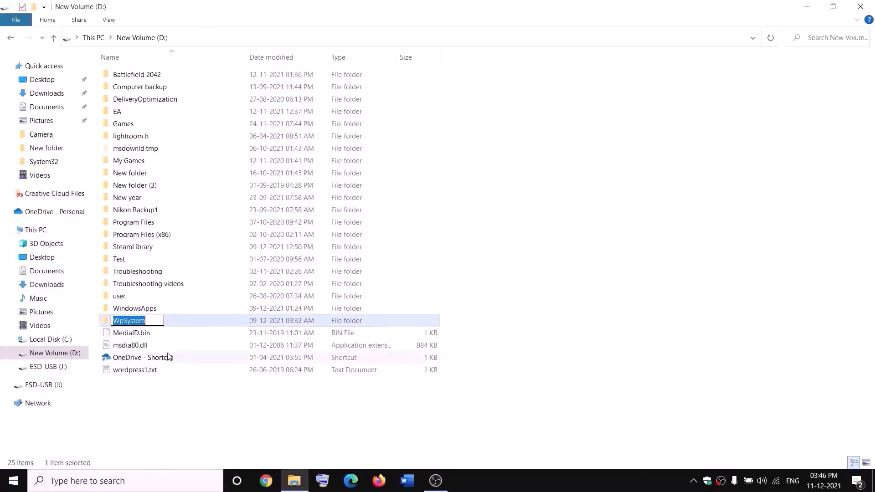
pyautogui.press('End')
pyautogui.write('.old')
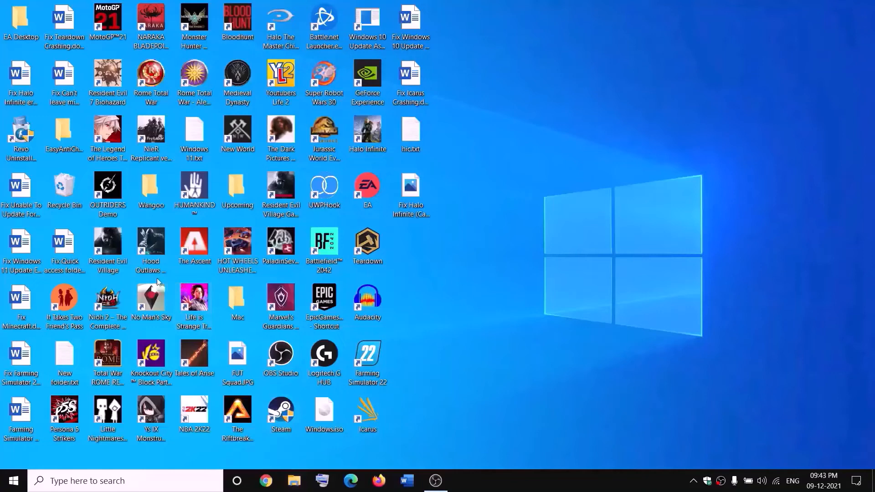
pyautogui.press('super+e')
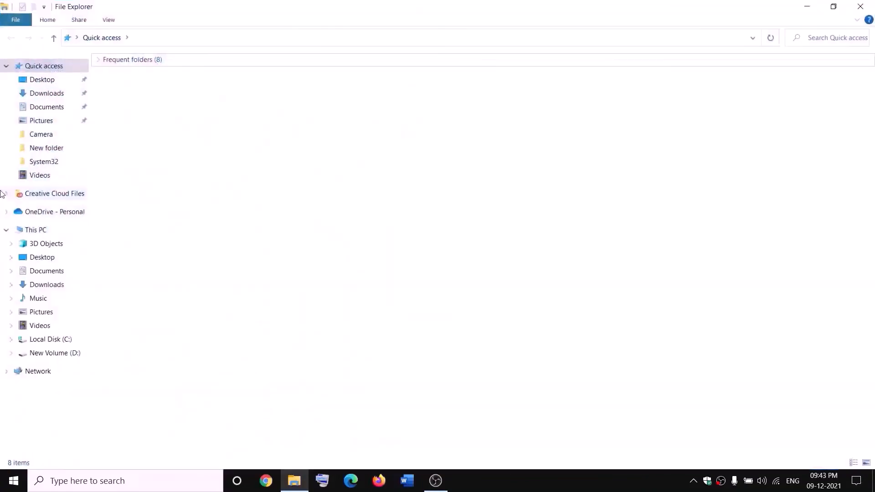
# - On New Volume (D:), open the WindowsApps folder's advanced security settings
pyautogui.click(21, 231)
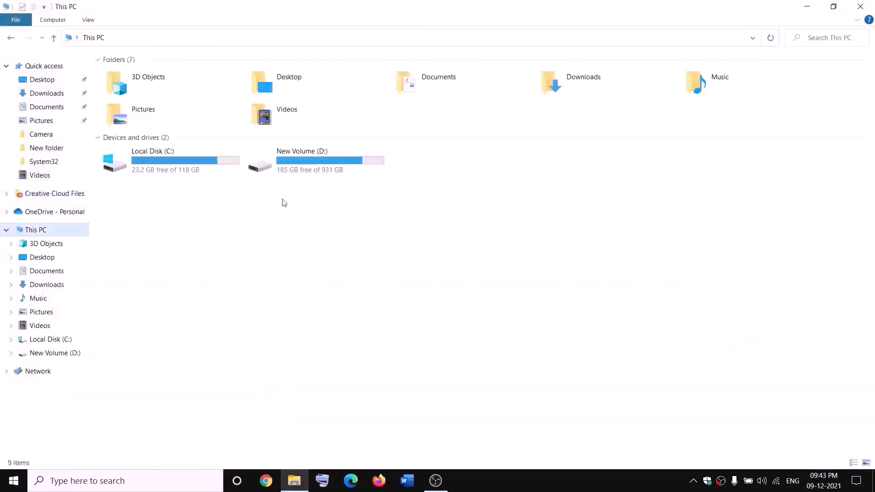
pyautogui.doubleClick(314, 165)
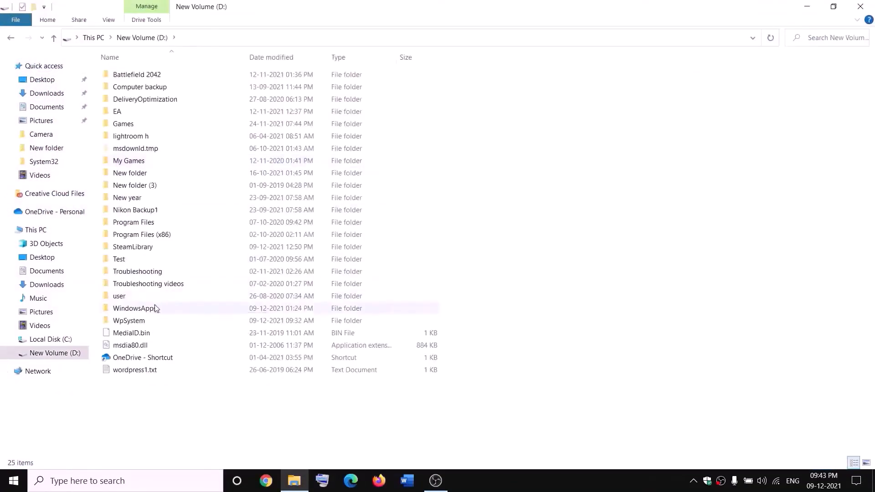
pyautogui.click(155, 309)
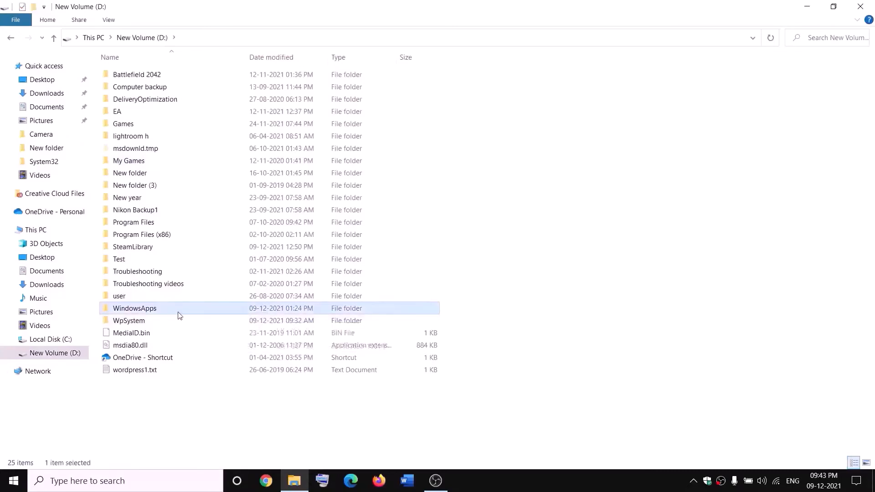
pyautogui.rightClick(166, 315)
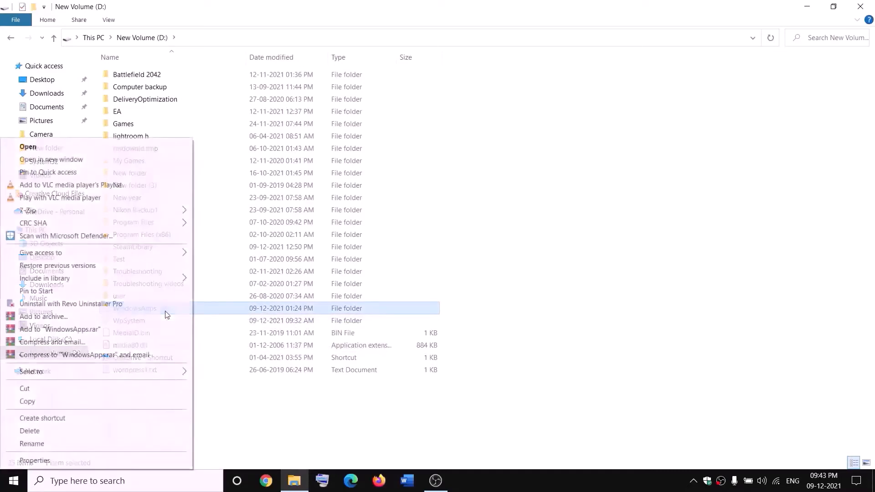
pyautogui.click(35, 460)
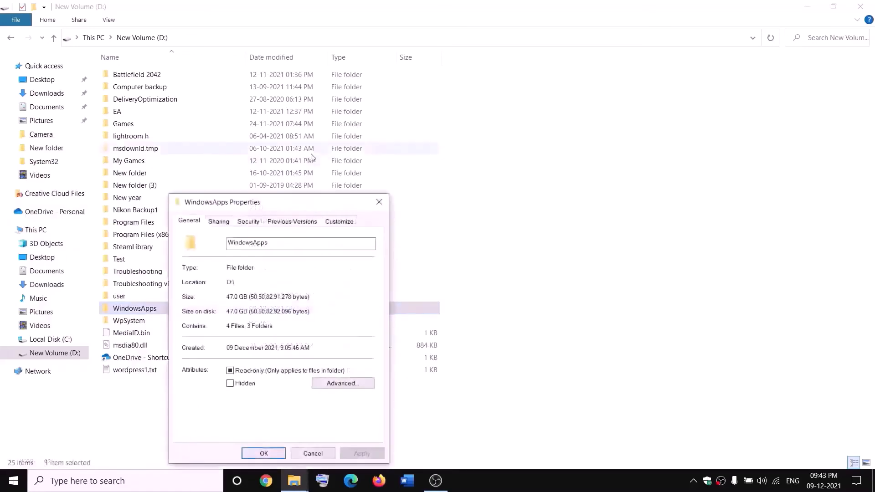
pyautogui.click(249, 221)
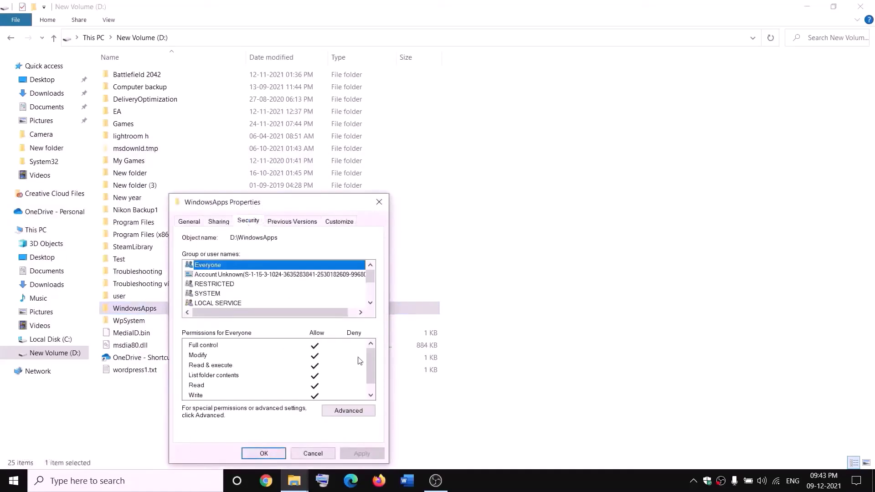
pyautogui.click(347, 411)
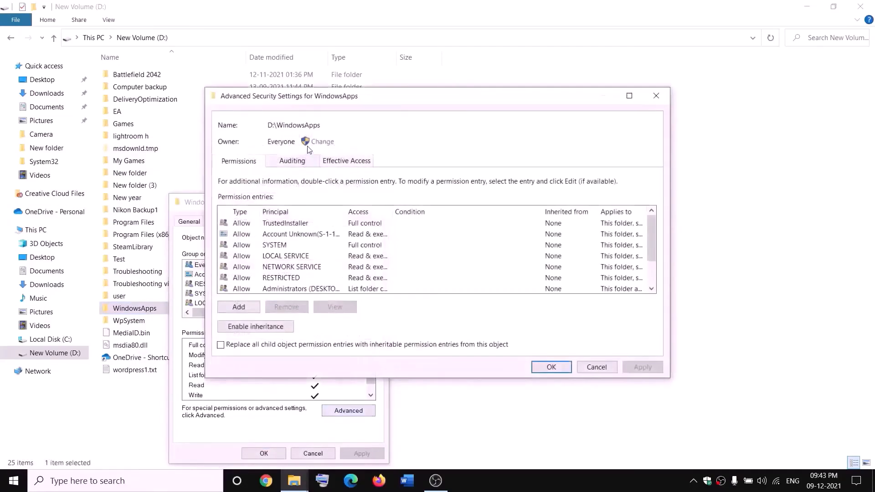
# - Change the WindowsApps owner to Everyone, including subcontainers and objects, and apply it
pyautogui.click(323, 142)
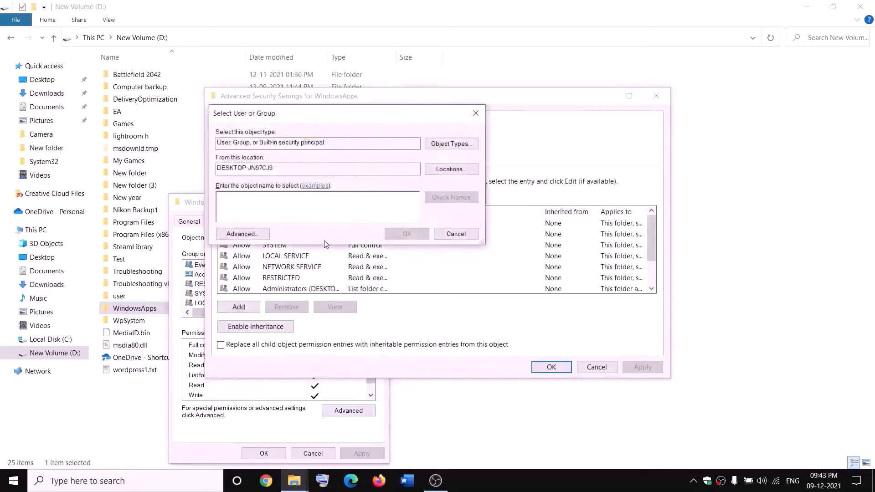
pyautogui.write('everyone')
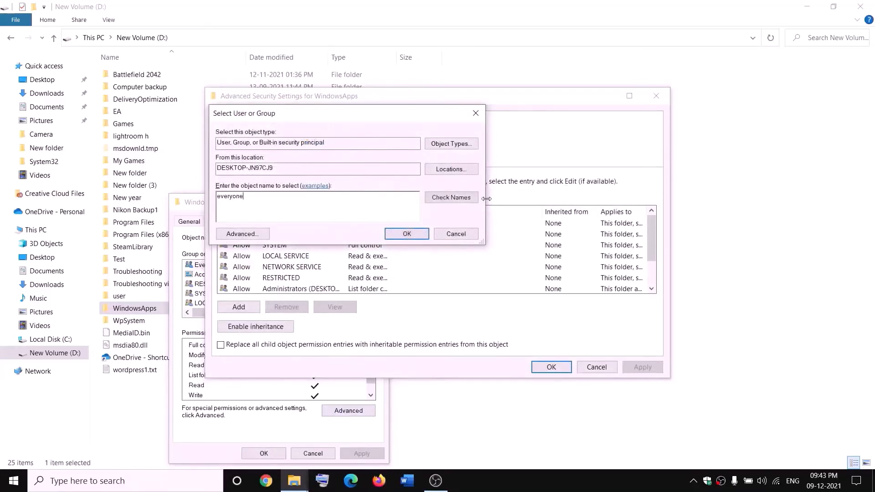
pyautogui.click(451, 197)
pyautogui.click(407, 234)
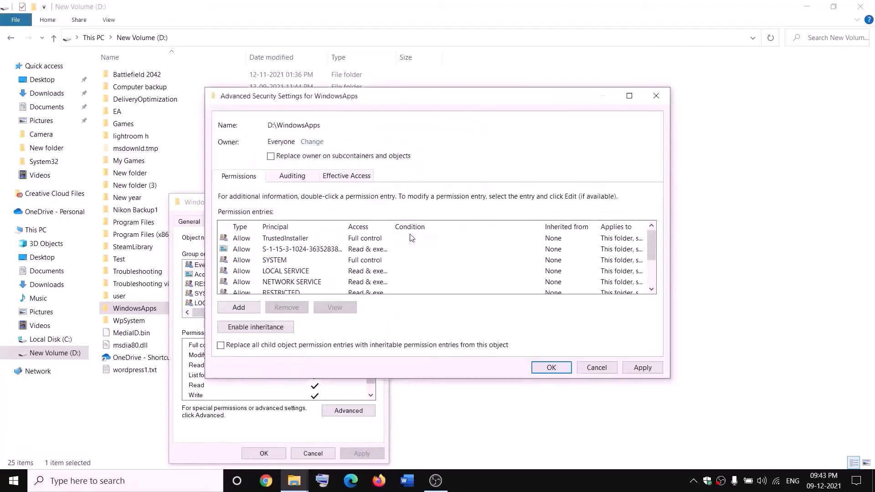
pyautogui.click(271, 158)
pyautogui.click(643, 367)
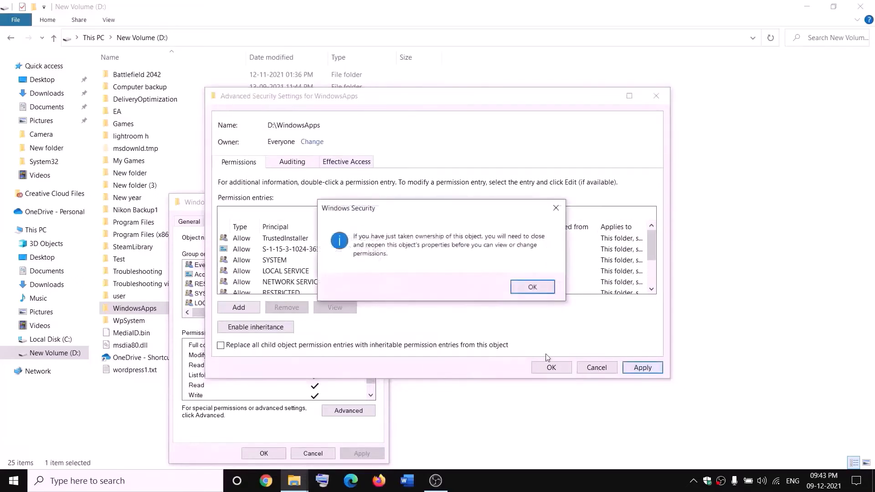
pyautogui.click(533, 286)
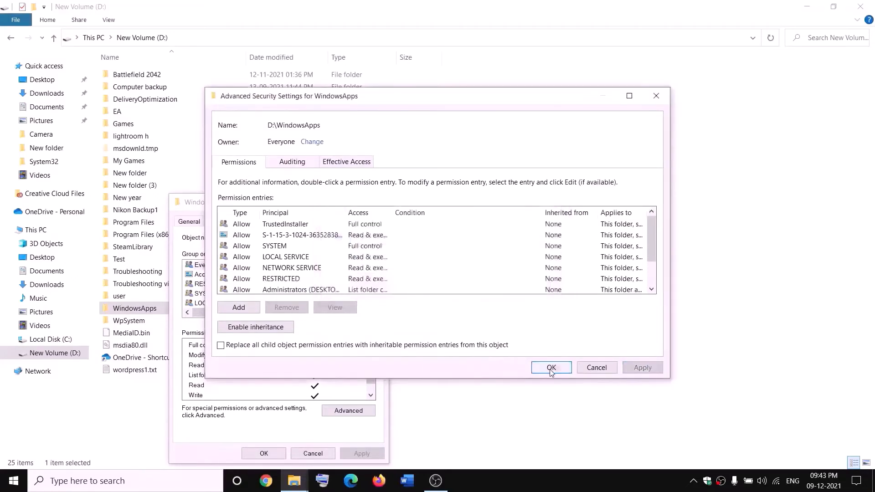
pyautogui.click(552, 367)
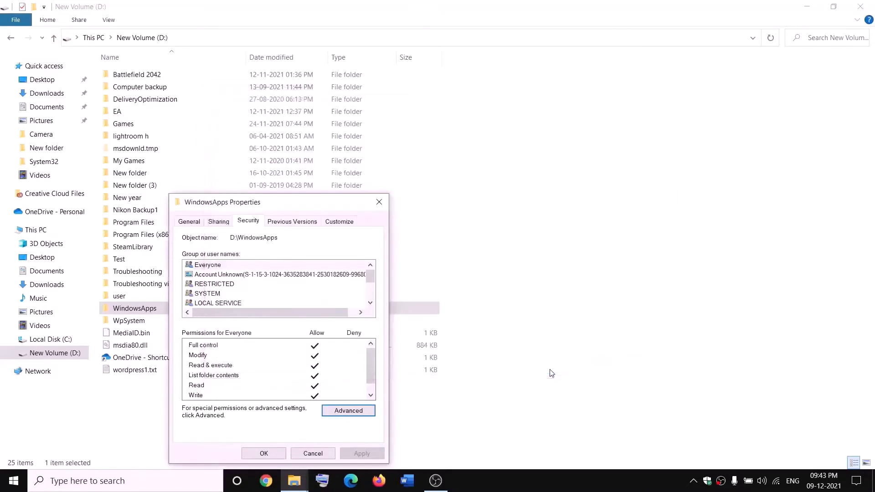
pyautogui.click(272, 455)
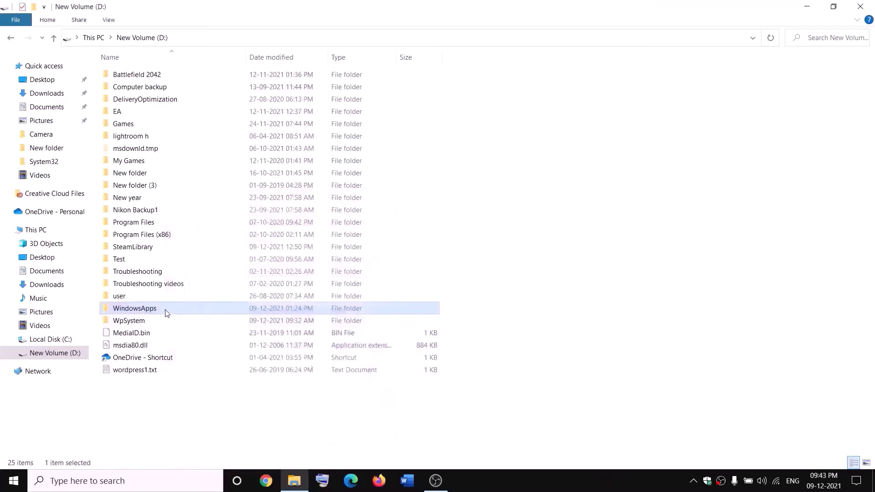
# - Reopen the advanced security settings of the WindowsApps folder
pyautogui.rightClick(167, 313)
pyautogui.click(32, 461)
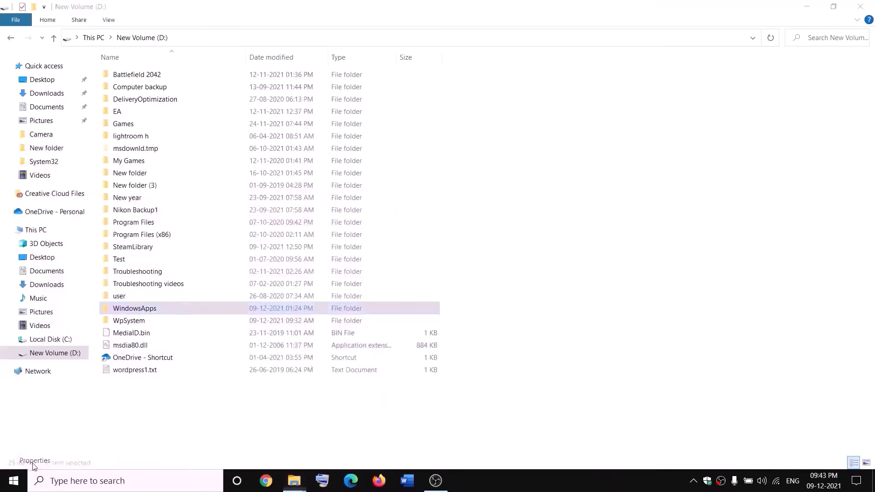
pyautogui.click(256, 226)
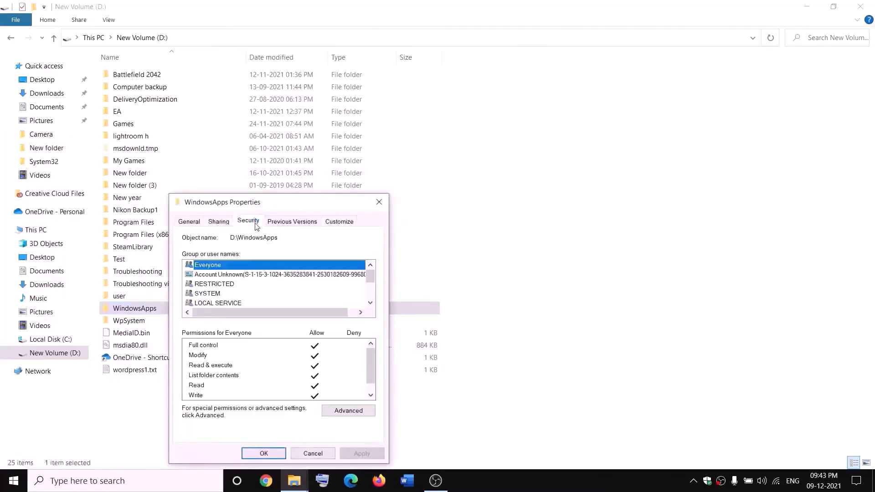
pyautogui.click(348, 410)
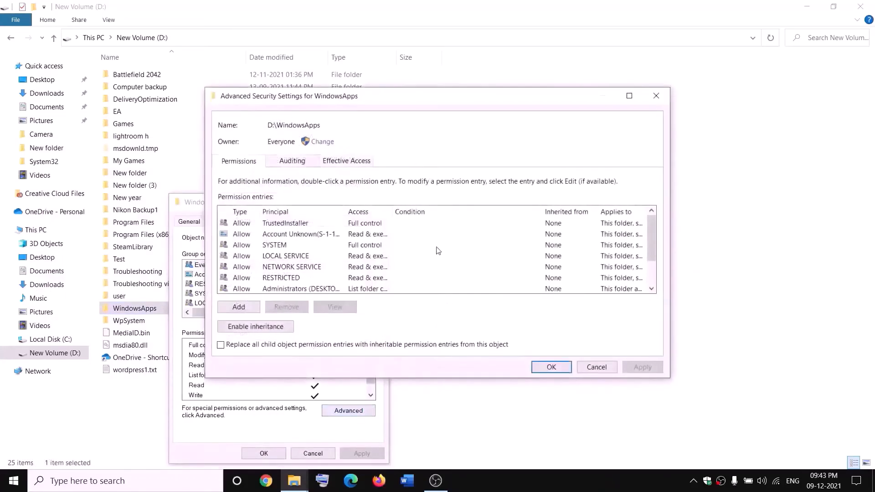
# - Add an Everyone permission entry with Full control on WindowsApps, then apply and close
pyautogui.click(238, 307)
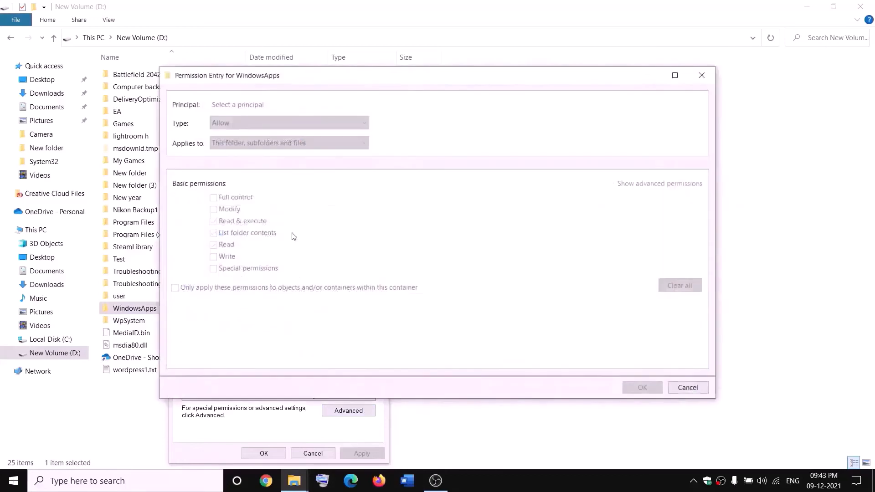
pyautogui.click(233, 106)
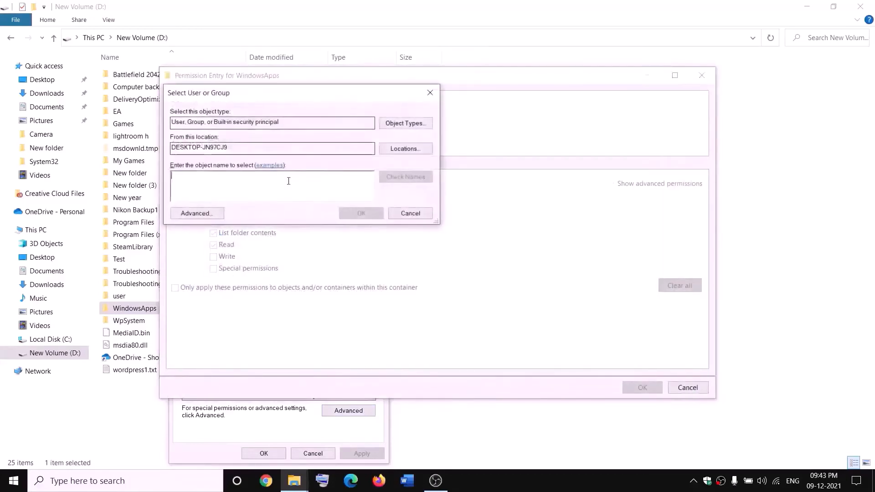
pyautogui.write('everyone')
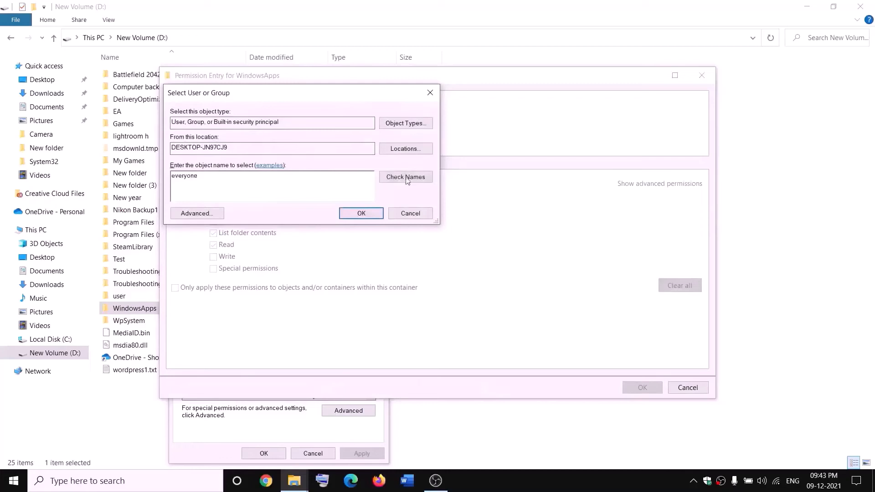
pyautogui.click(406, 178)
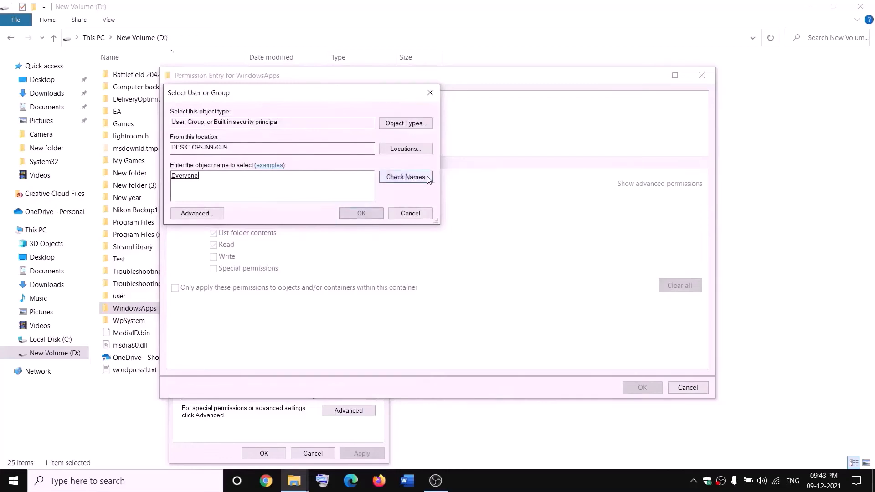
pyautogui.click(361, 214)
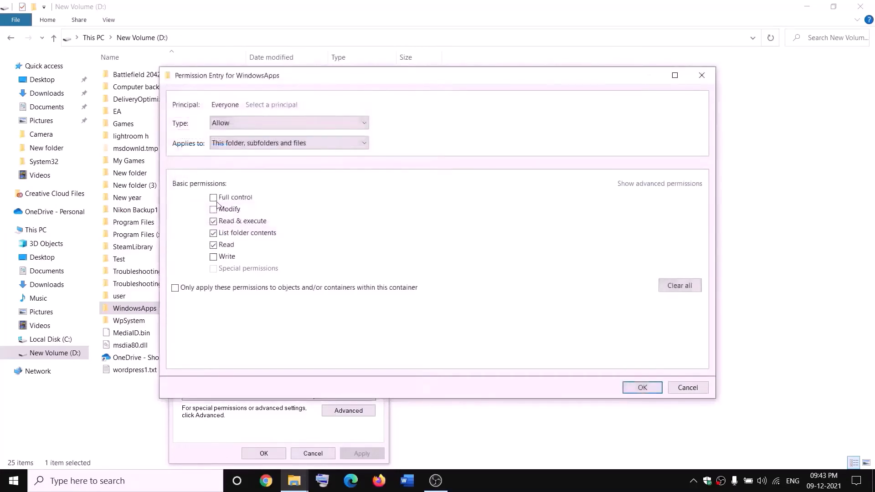
pyautogui.click(655, 387)
pyautogui.click(642, 369)
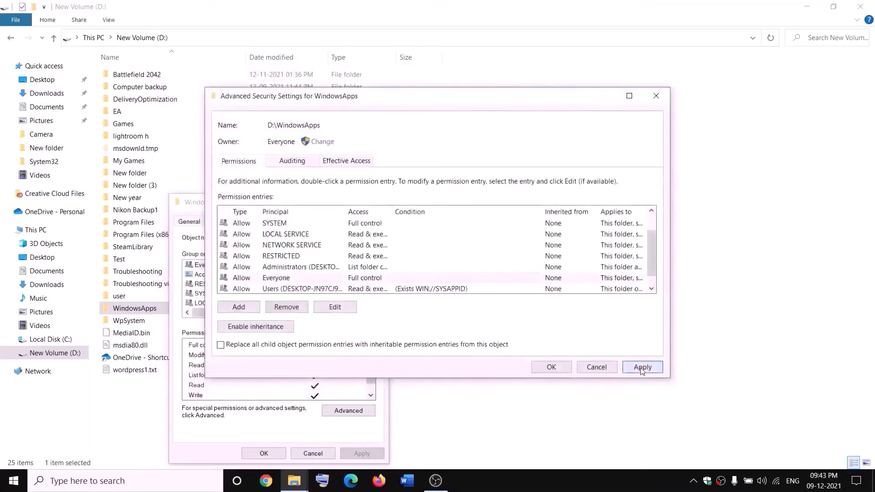
pyautogui.click(549, 367)
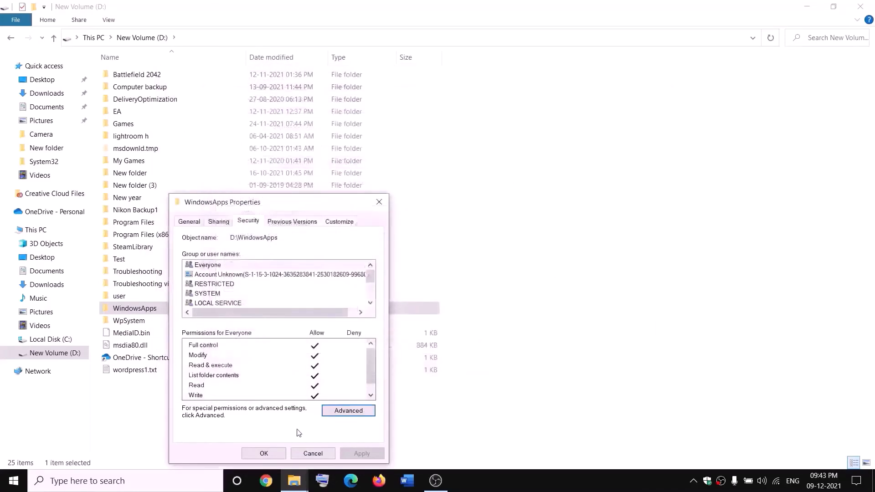
pyautogui.click(263, 454)
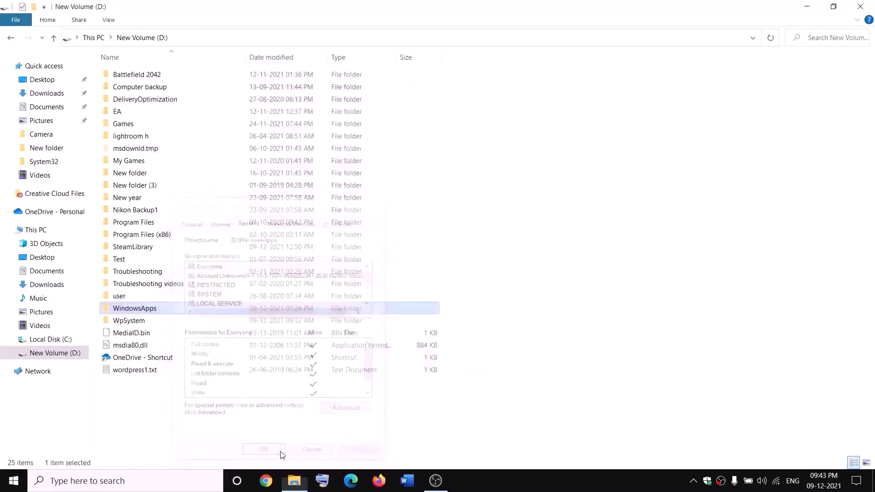
# - Append .old to the WindowsApps folder on D:, renaming it WindowsApps.old
pyautogui.rightClick(166, 313)
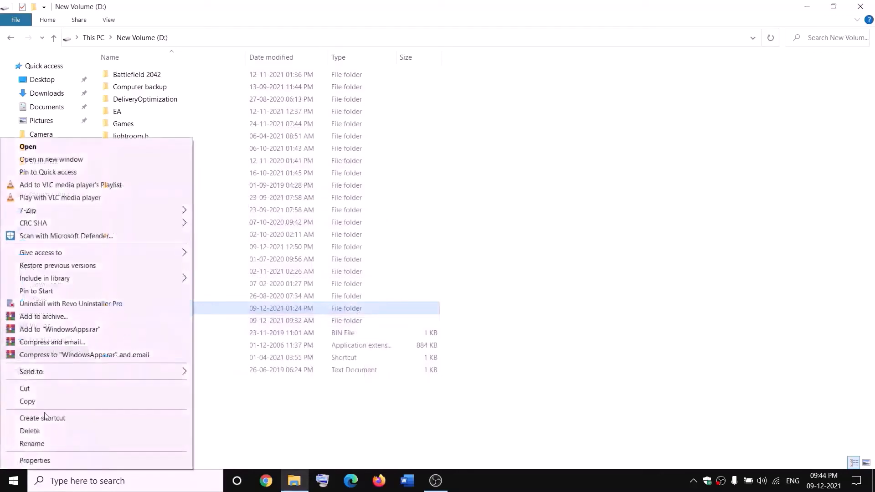
pyautogui.click(29, 444)
pyautogui.click(164, 306)
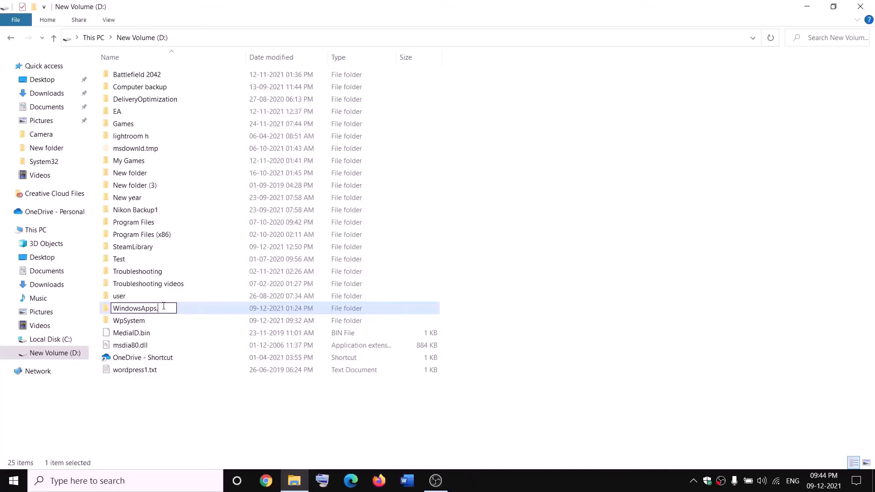
pyautogui.write('.old')
pyautogui.click(199, 398)
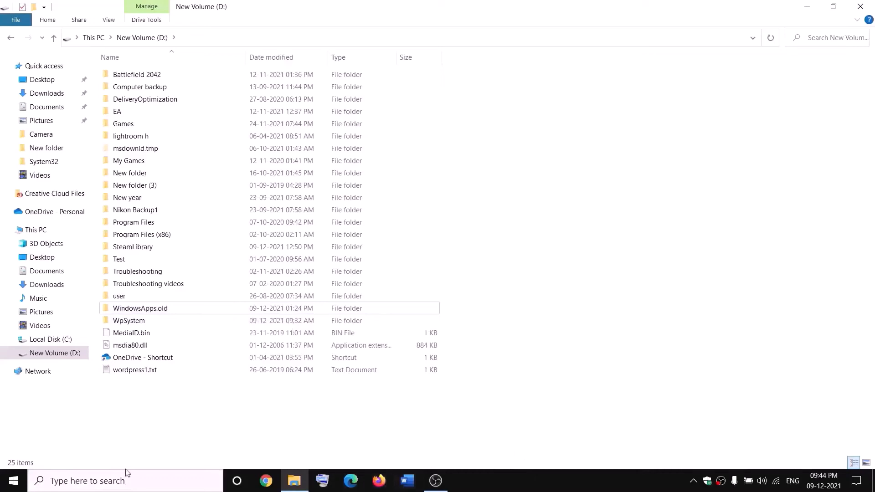
pyautogui.rightClick(14, 481)
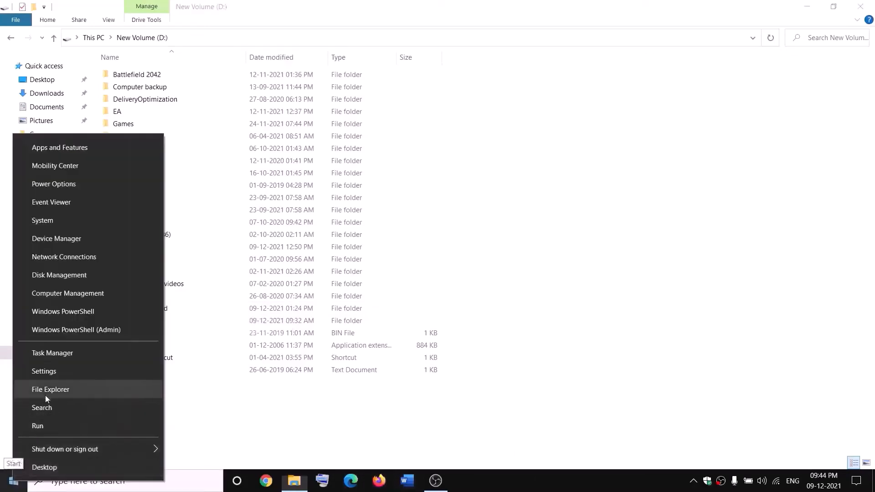
# - End the Gaming Services background process in Task Manager, then close Task Manager
pyautogui.click(48, 357)
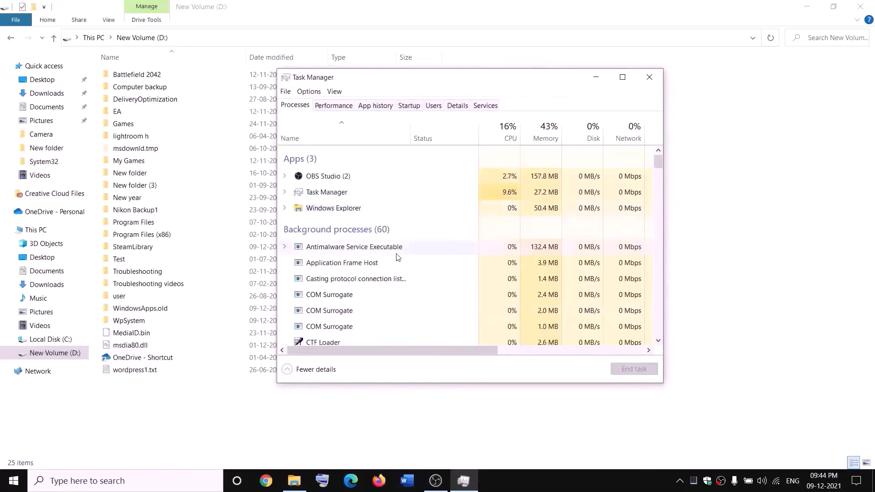
pyautogui.scroll(-2, 398, 258)
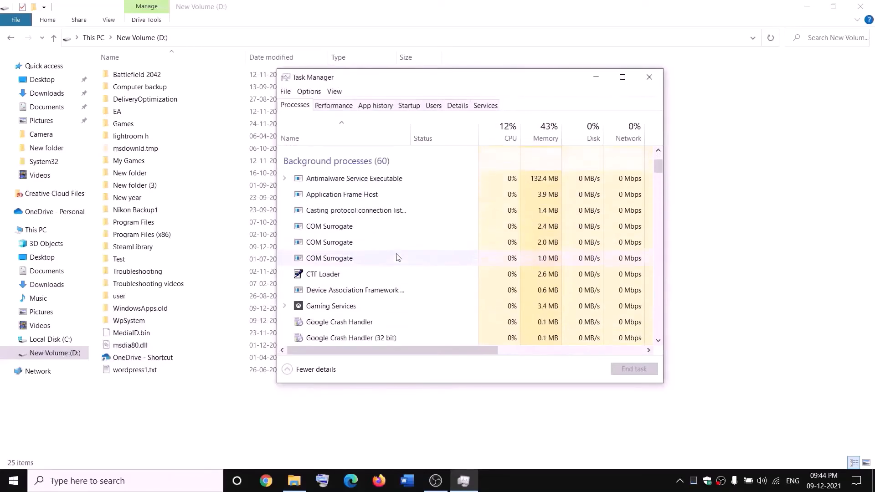
pyautogui.rightClick(317, 309)
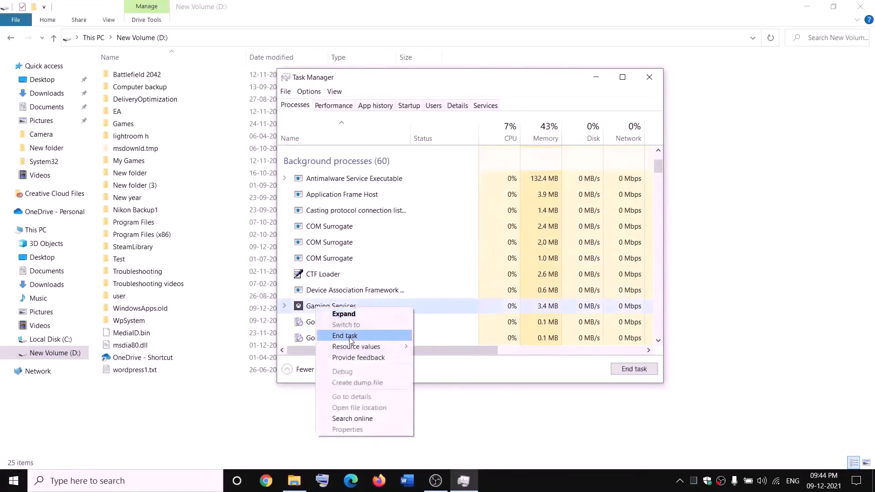
pyautogui.click(350, 336)
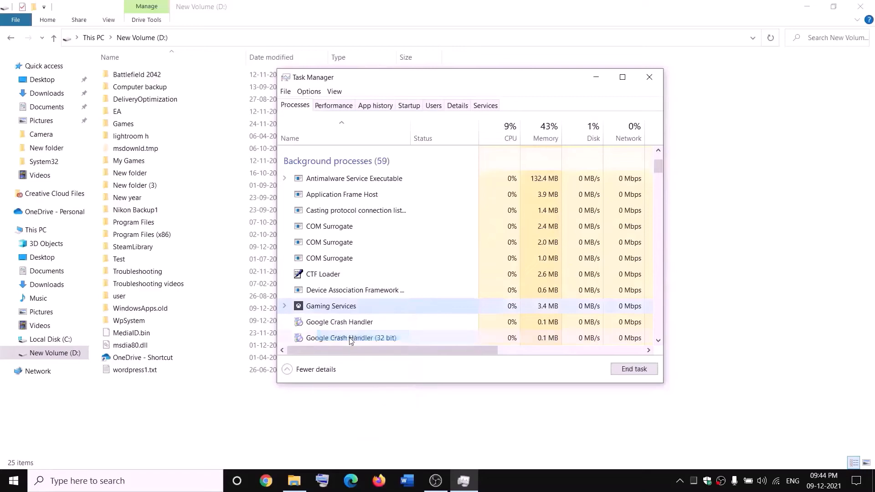
pyautogui.click(657, 77)
# - Open Services, jump to Gaming Services, and start the service
pyautogui.click(193, 483)
pyautogui.write('se')
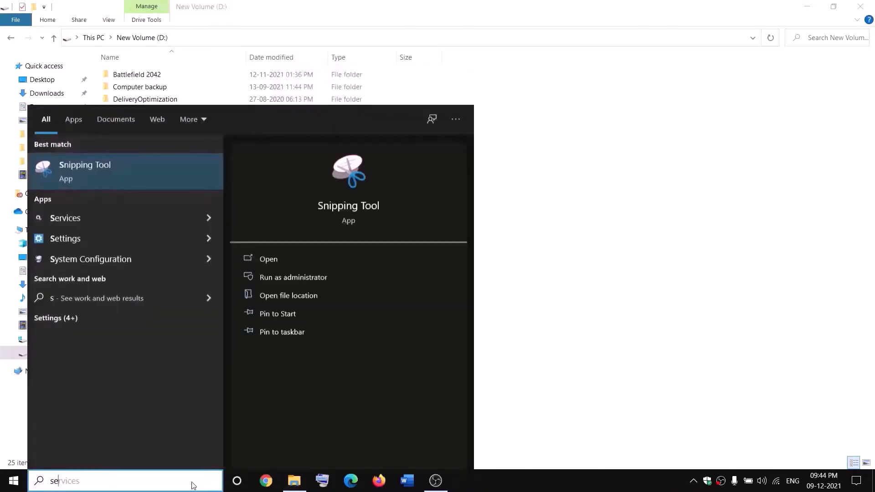
pyautogui.write('rvi')
pyautogui.press('Return')
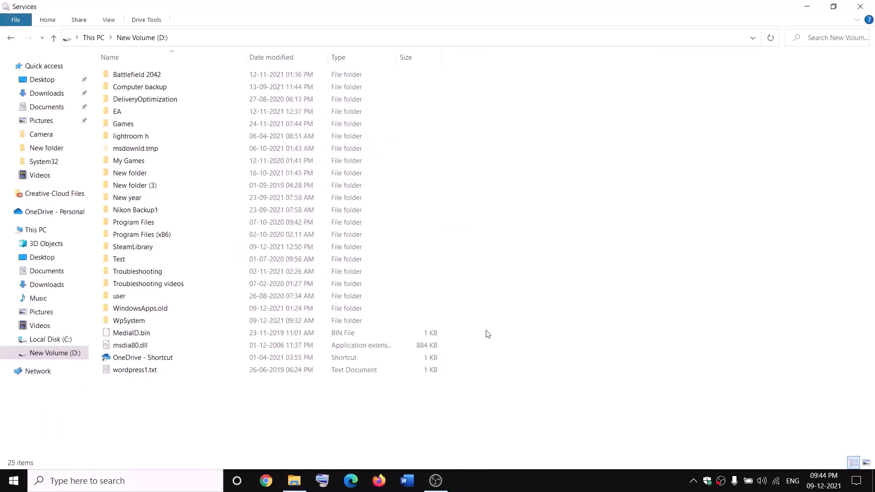
pyautogui.click(375, 244)
pyautogui.press('g')
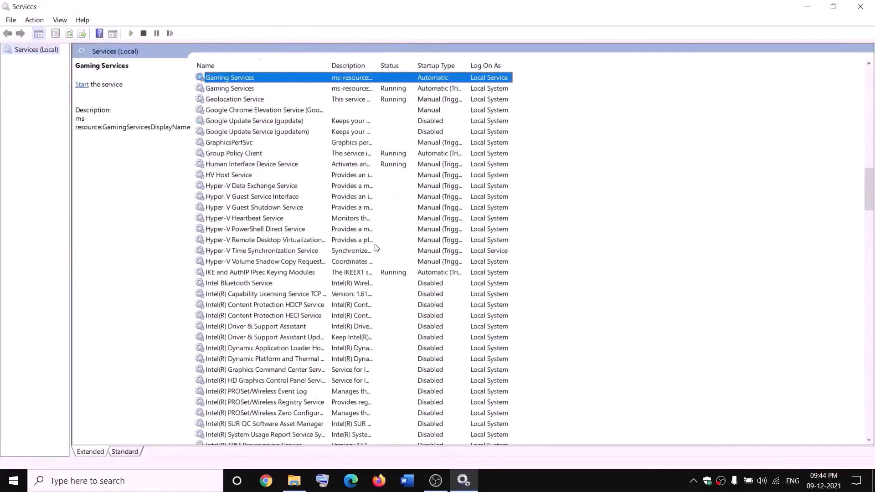
pyautogui.click(388, 122)
pyautogui.click(363, 79)
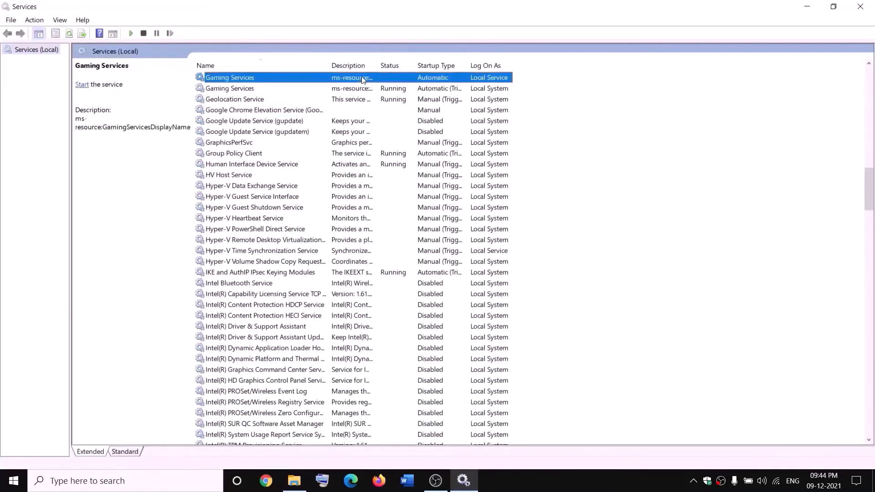
pyautogui.rightClick(363, 80)
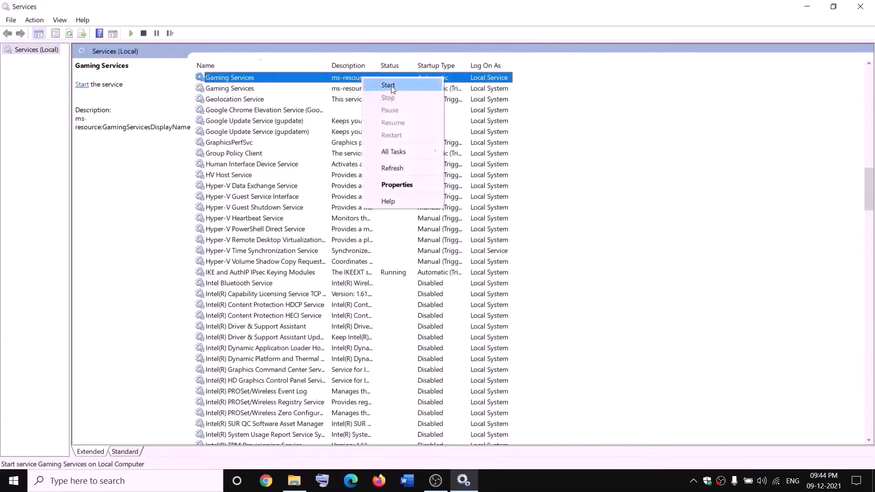
pyautogui.click(391, 85)
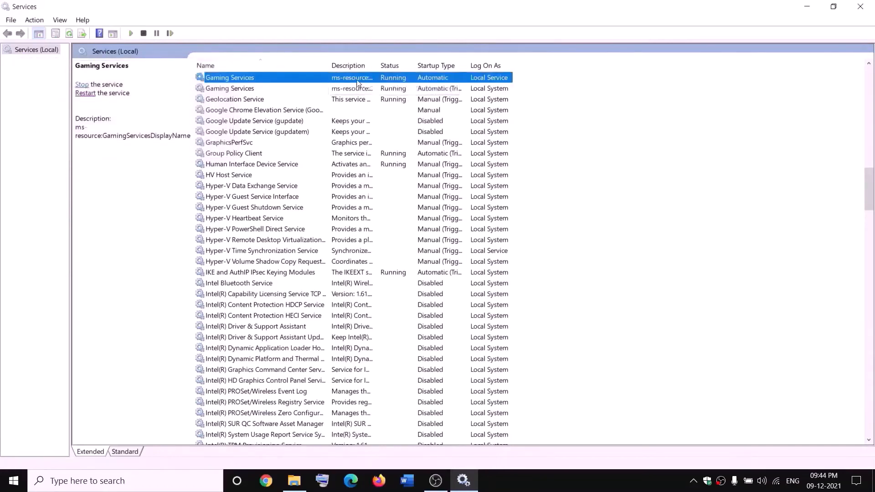
# - Stop both Gaming Services entries, then start each of them again
pyautogui.rightClick(357, 79)
pyautogui.click(383, 98)
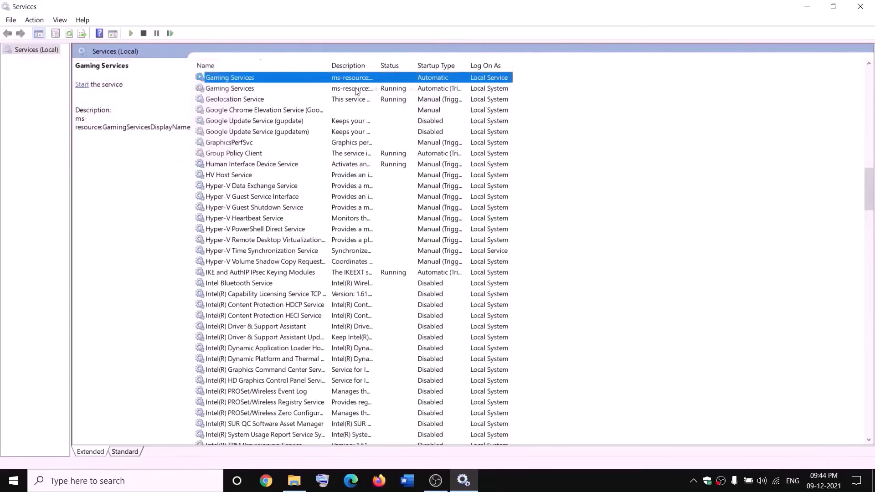
pyautogui.click(356, 89)
pyautogui.rightClick(356, 89)
pyautogui.click(398, 109)
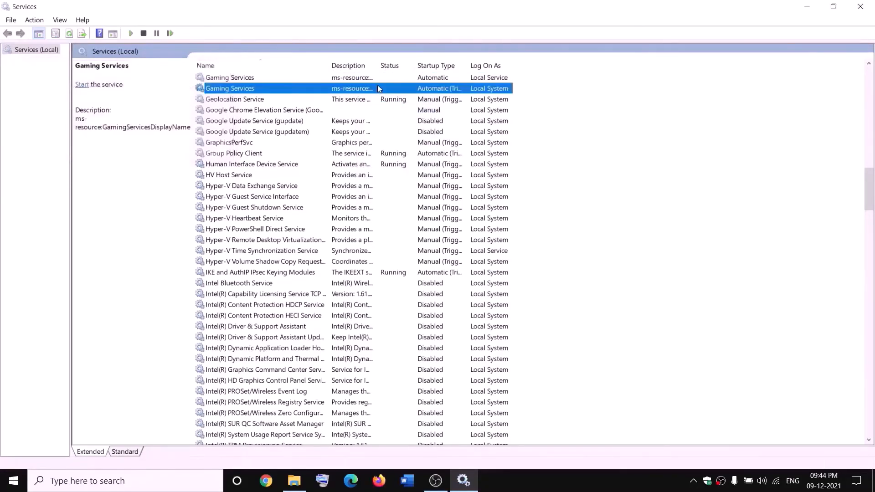
pyautogui.click(294, 481)
pyautogui.rightClick(324, 78)
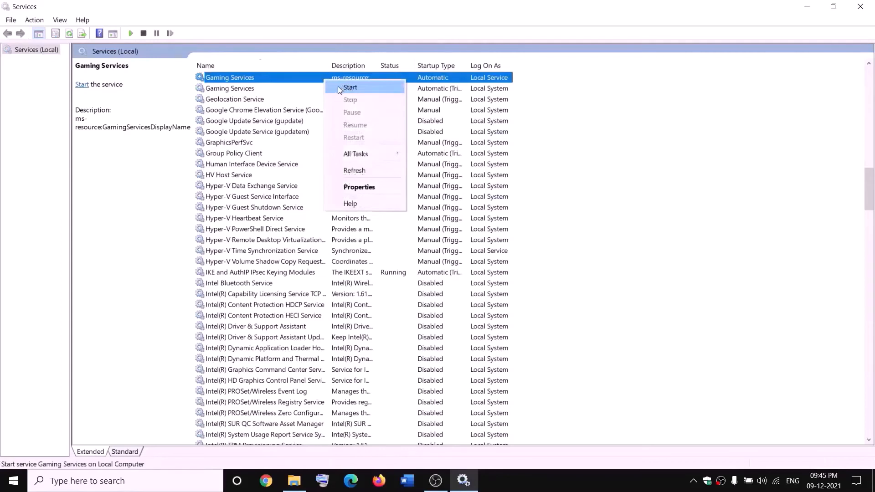
pyautogui.click(349, 87)
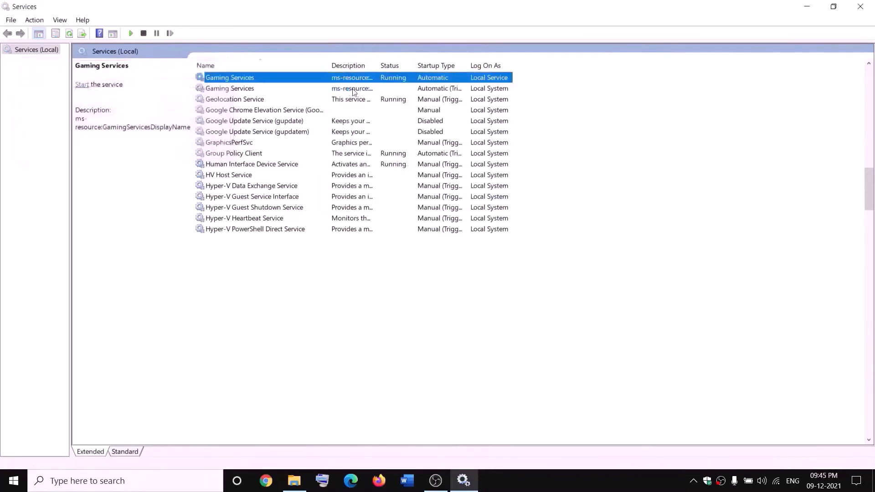
pyautogui.rightClick(362, 89)
pyautogui.click(372, 94)
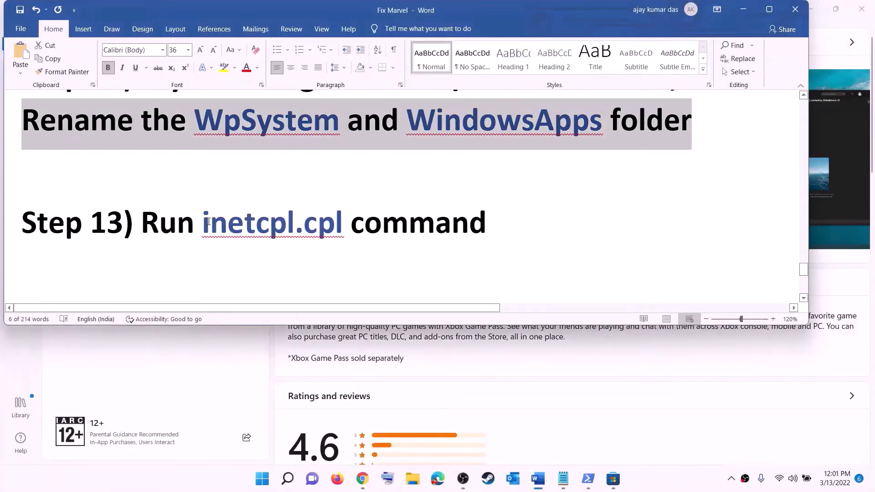
pyautogui.moveTo(208, 222); pyautogui.dragTo(325, 219)
pyautogui.hotkey('ctrl', 'c')
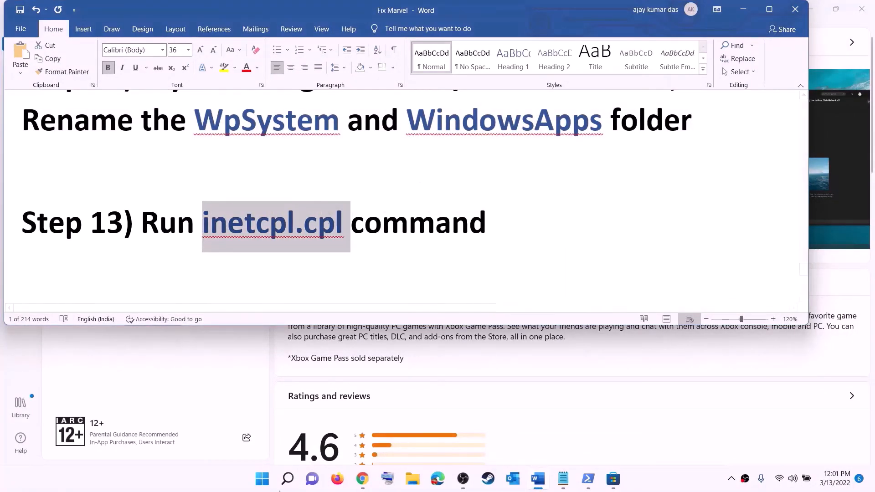
pyautogui.click(273, 480)
pyautogui.hotkey('ctrl', 'v')
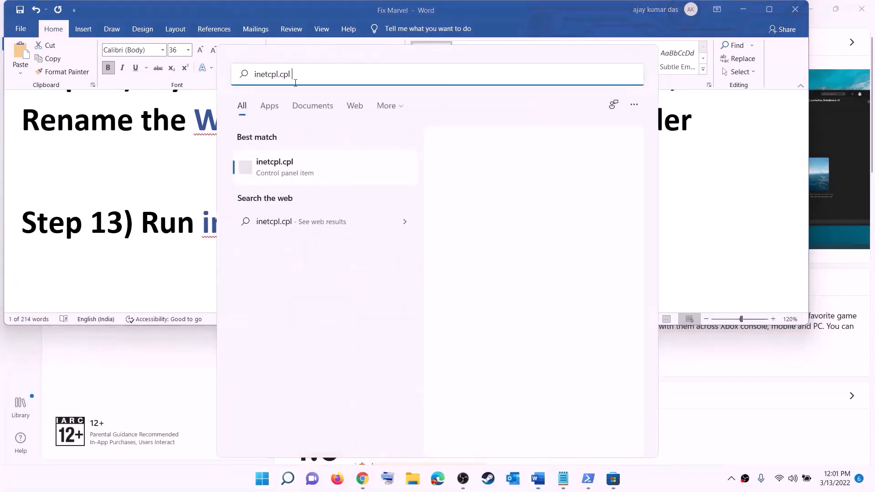
pyautogui.click(319, 169)
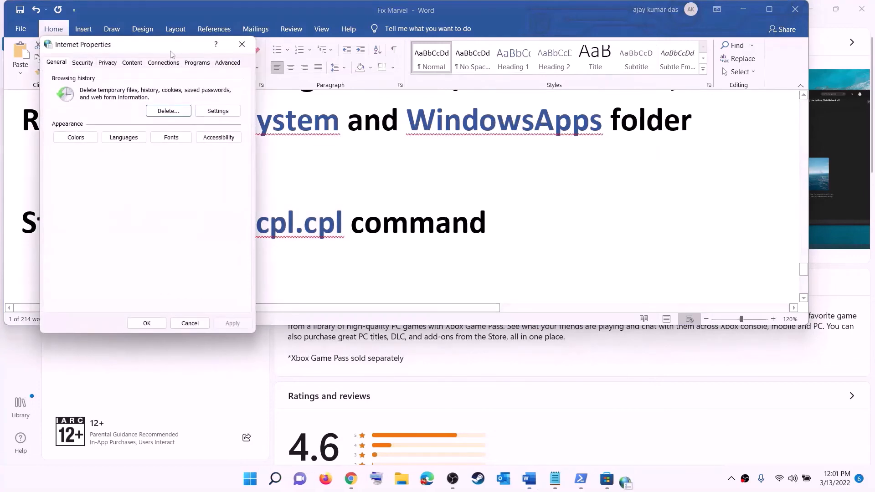
pyautogui.moveTo(159, 66); pyautogui.dragTo(562, 89)
pyautogui.click(636, 104)
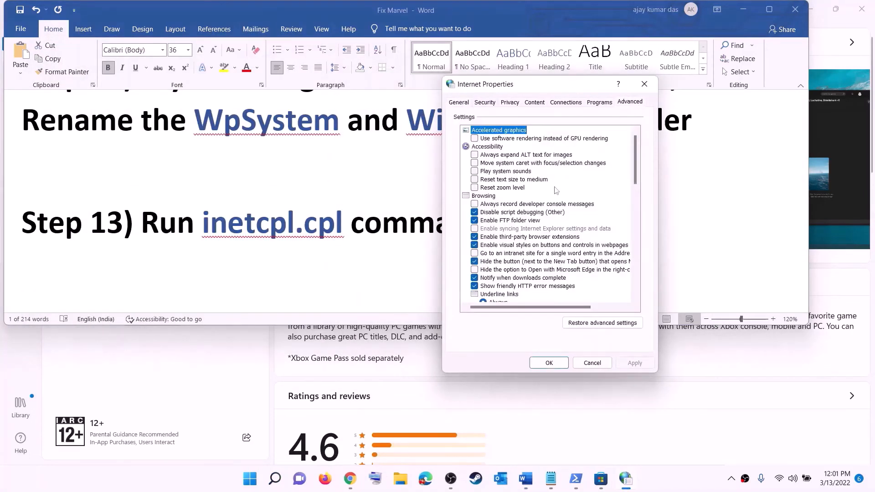
pyautogui.scroll(-10, 556, 218)
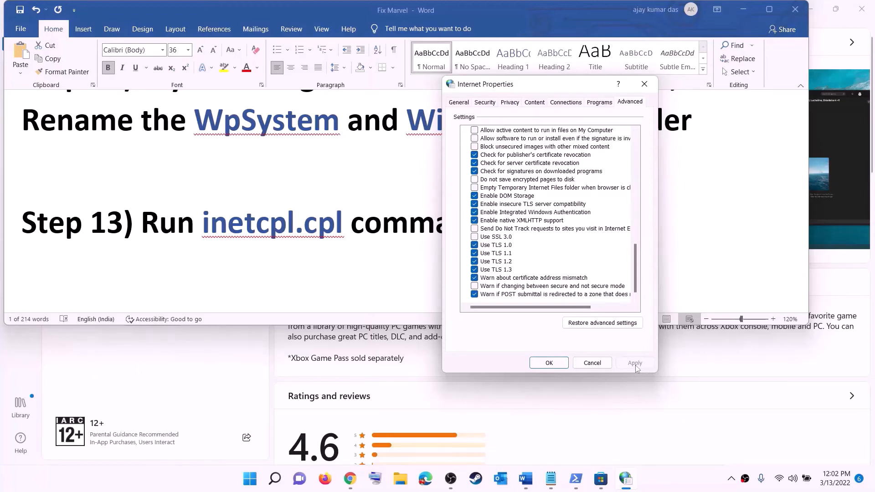
pyautogui.click(549, 365)
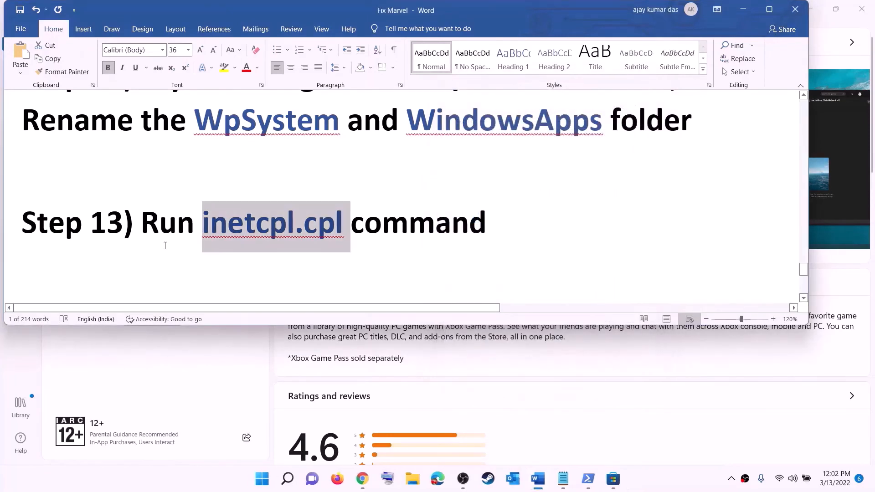
# - Highlight the Step 14 heading and the windows10 and windows11 download links, then minimize Word
pyautogui.scroll(-5, 187, 232)
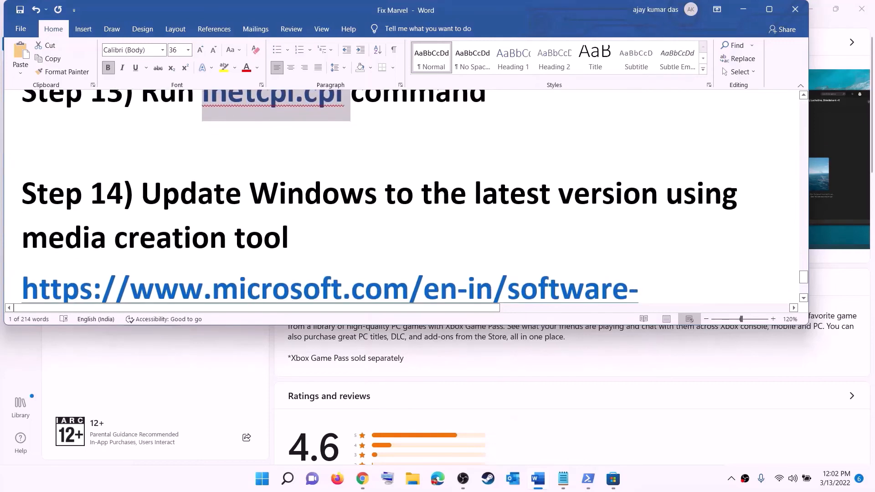
pyautogui.moveTo(199, 160); pyautogui.dragTo(294, 206)
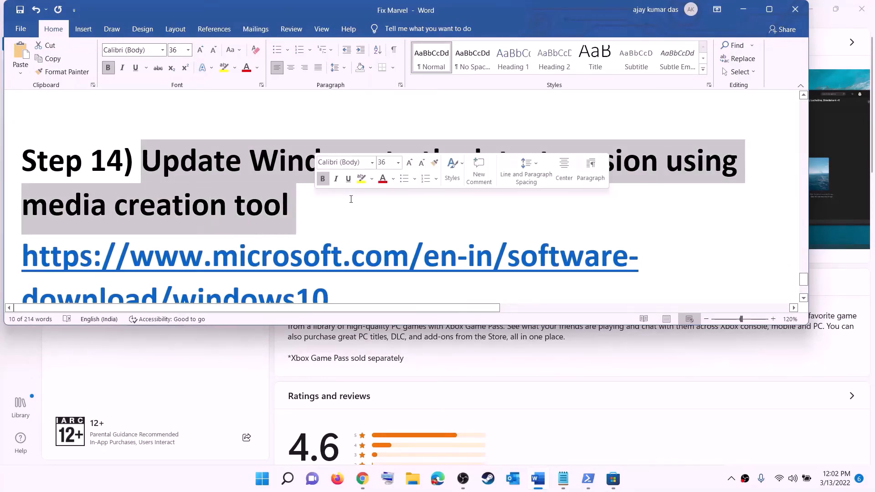
pyautogui.scroll(-3, 350, 200)
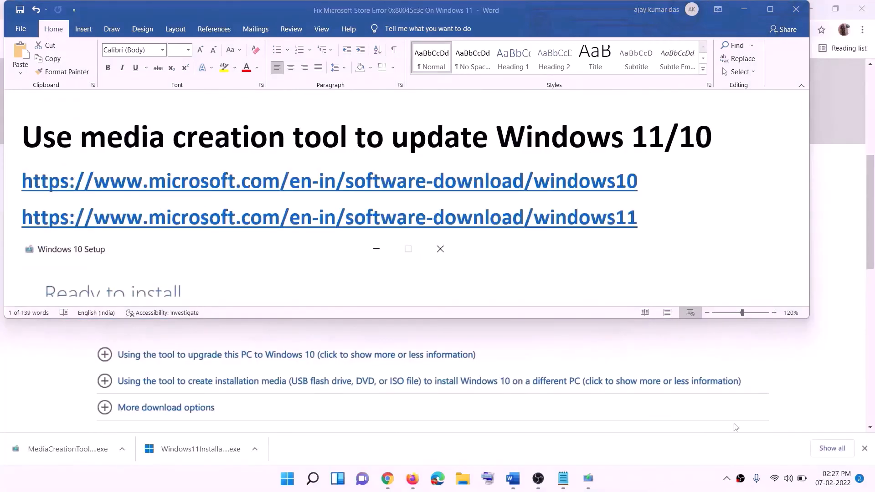
pyautogui.click(645, 181)
pyautogui.moveTo(650, 182); pyautogui.dragTo(238, 177)
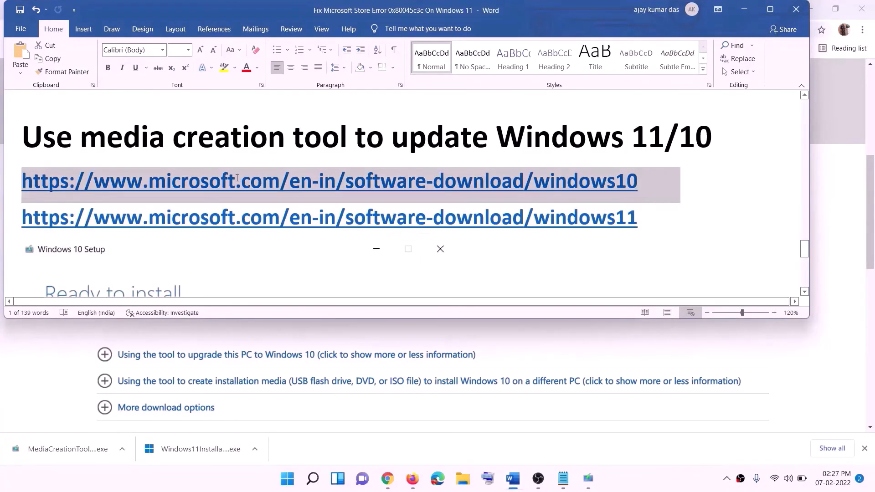
pyautogui.moveTo(651, 219); pyautogui.dragTo(136, 215)
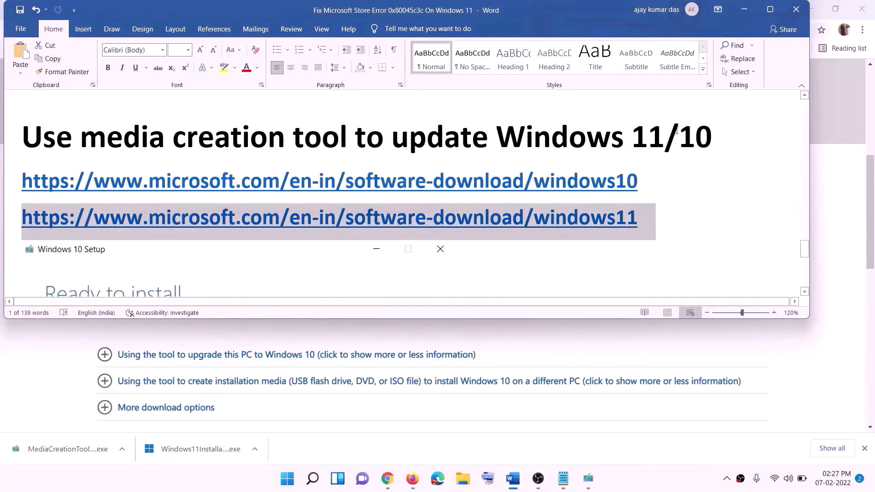
pyautogui.click(745, 9)
# - Run MediaCreationTool.exe from Chrome's downloads bar to bring up the Windows 10 Setup license terms
pyautogui.scroll(5, 376, 235)
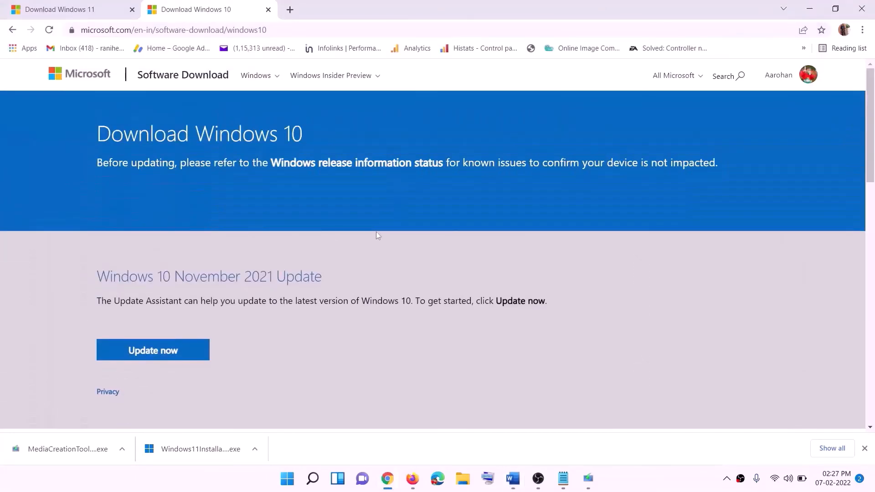
pyautogui.scroll(-5, 287, 254)
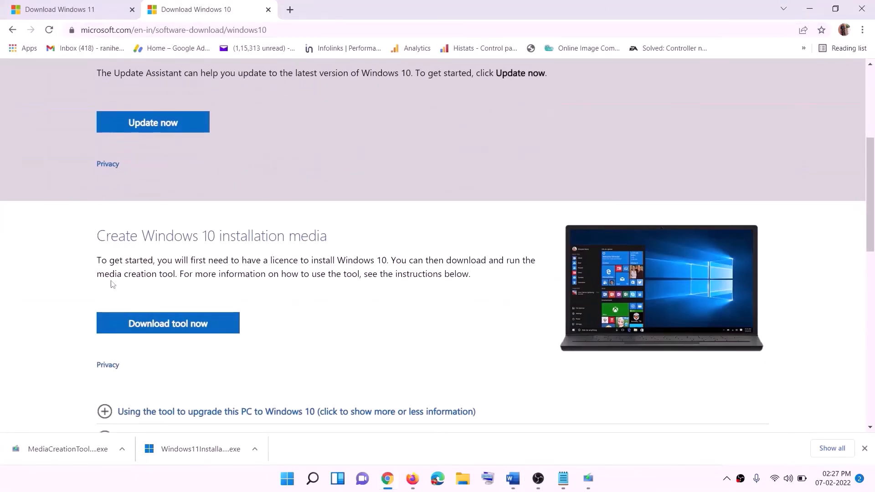
pyautogui.moveTo(105, 273); pyautogui.dragTo(195, 273)
pyautogui.scroll(-2, 195, 273)
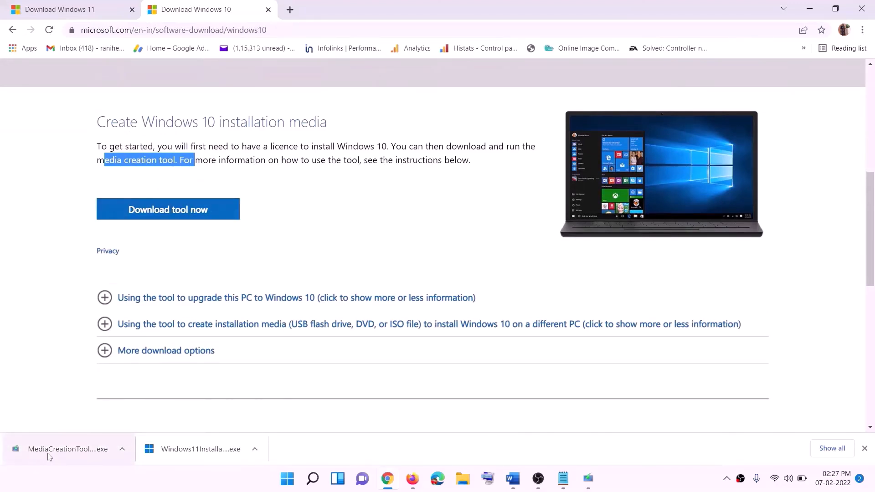
pyautogui.click(589, 478)
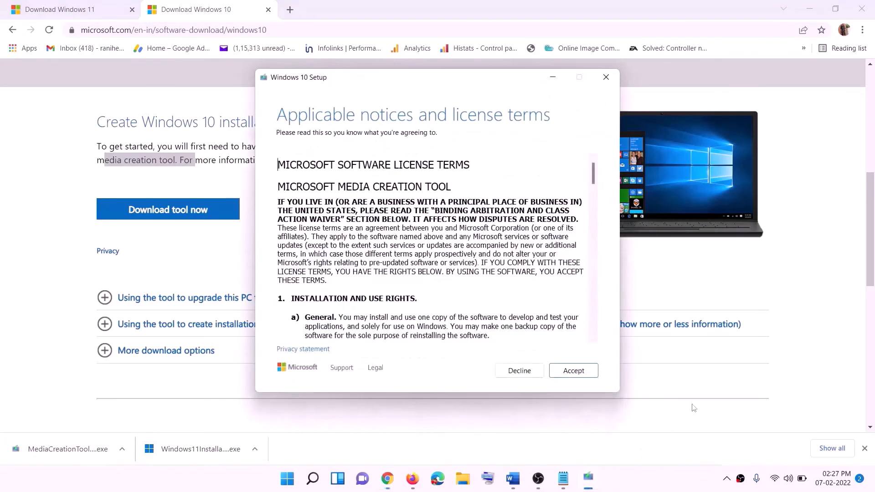
# - Accept the Windows 10 license terms, upgrade this PC now, and return to the Word tutorial
pyautogui.click(571, 372)
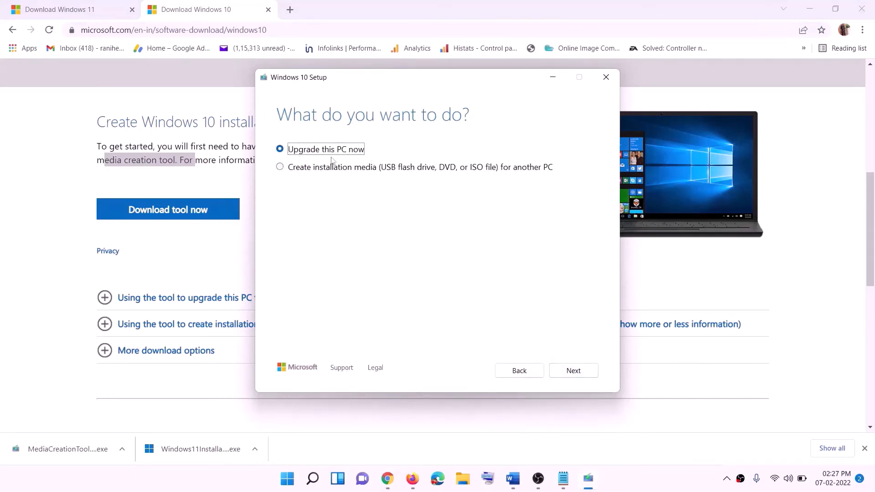
pyautogui.click(573, 373)
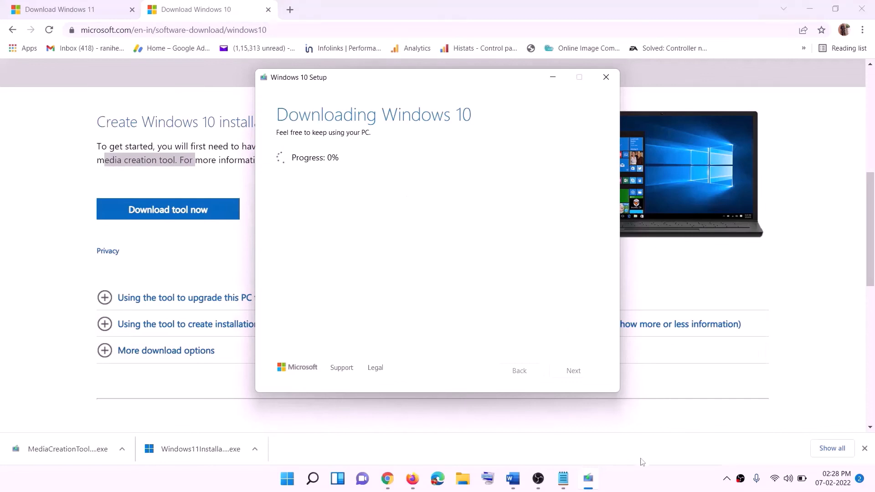
pyautogui.click(647, 490)
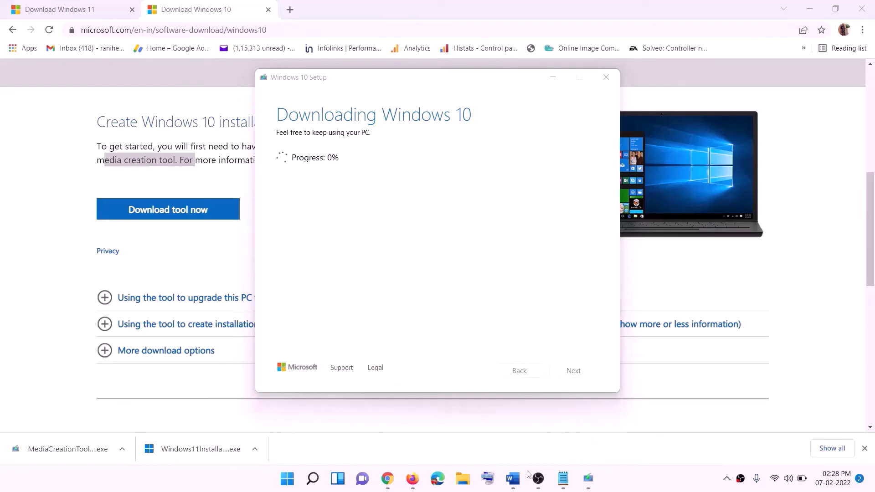
pyautogui.click(513, 478)
pyautogui.scroll(-1, 86, 222)
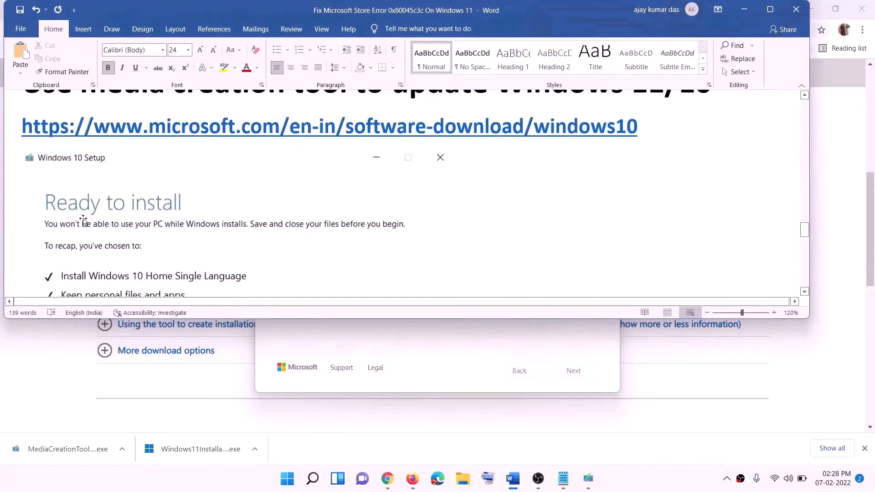
# - Maximize the Word tutorial, review the Windows 10 Ready to install screenshot, then bring up Chrome's Download Windows 11 page
pyautogui.click(770, 9)
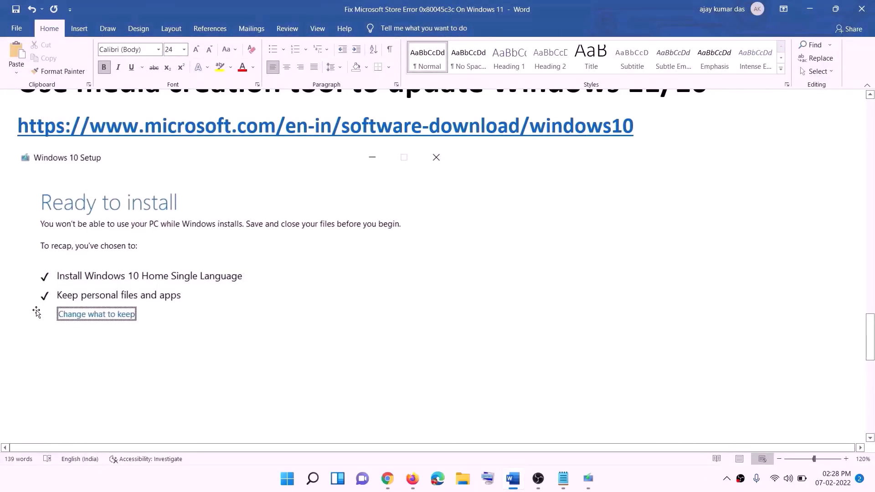
pyautogui.scroll(-1, 450, 317)
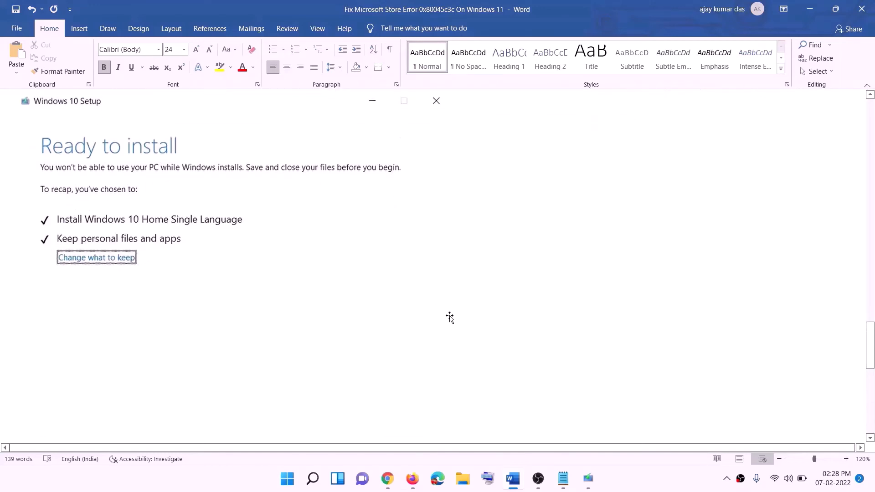
pyautogui.scroll(-1, 449, 318)
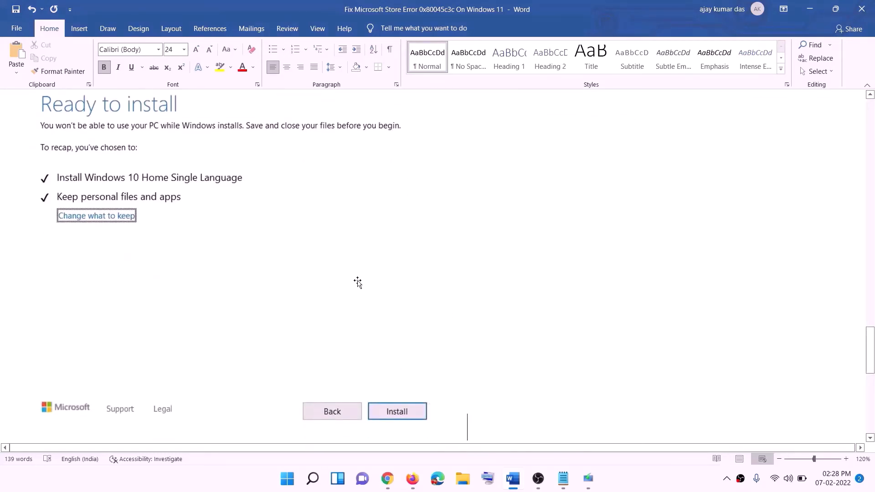
pyautogui.scroll(1, 358, 283)
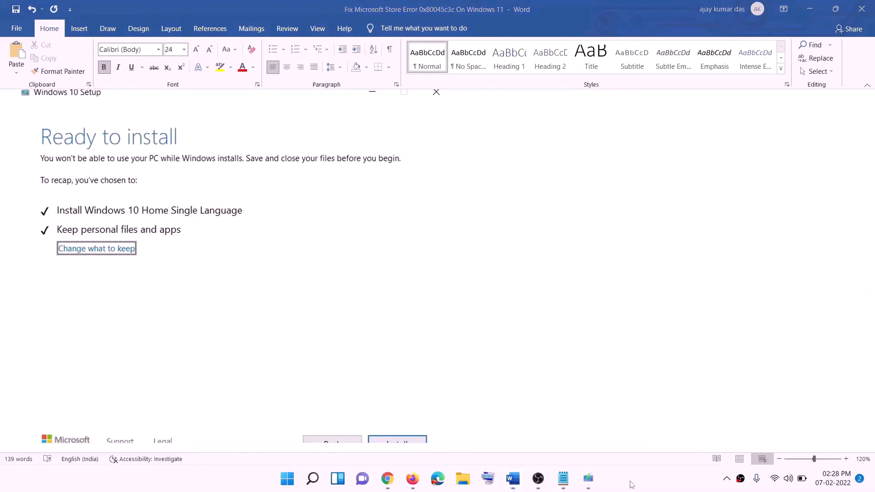
pyautogui.click(404, 484)
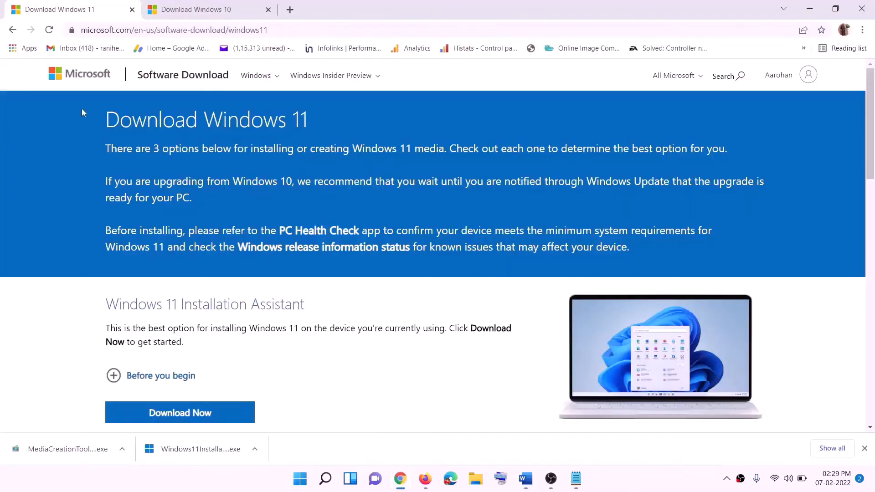
# - Download the Windows 11 media creation tool from Create Windows 11 Installation Media and launch it
pyautogui.scroll(-5, 246, 301)
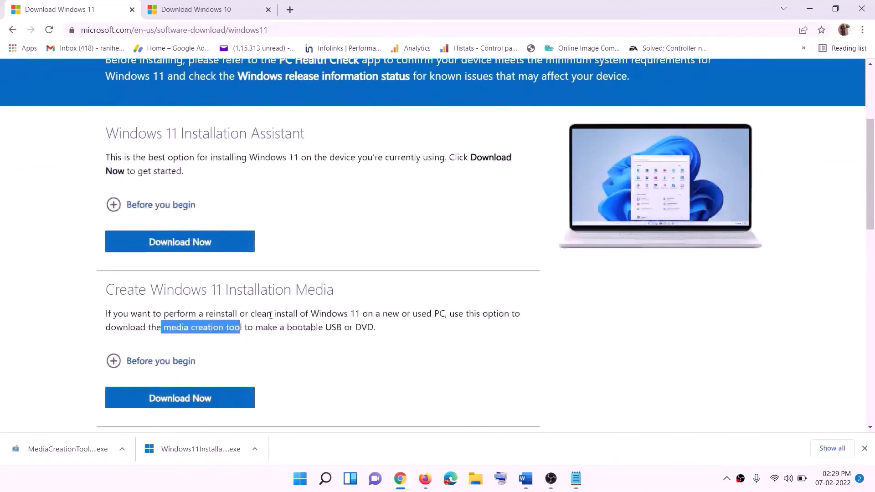
pyautogui.moveTo(179, 276); pyautogui.dragTo(253, 272)
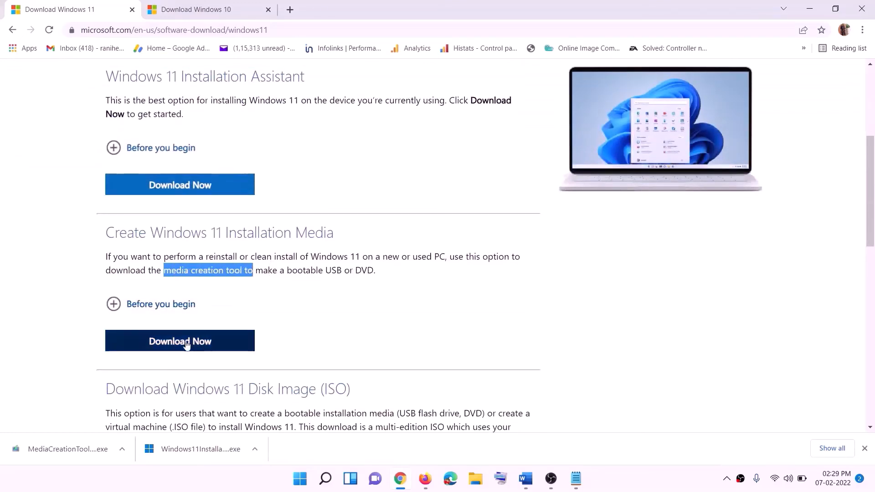
pyautogui.click(174, 347)
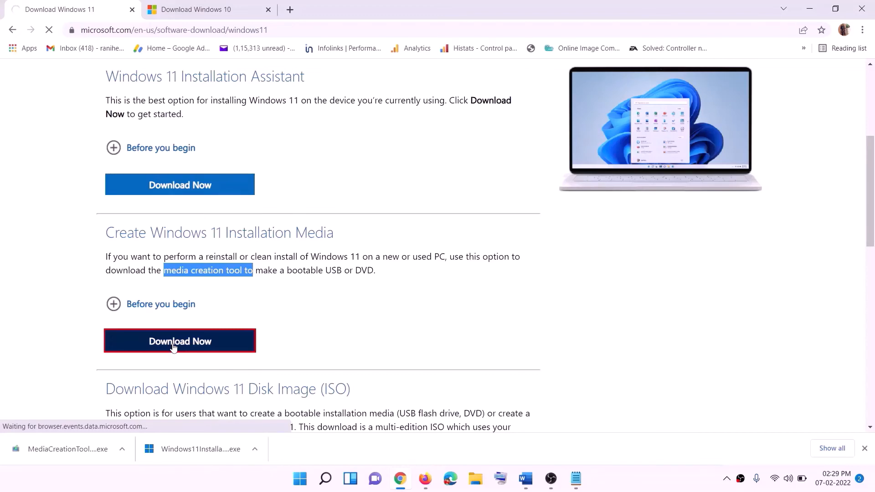
pyautogui.click(62, 455)
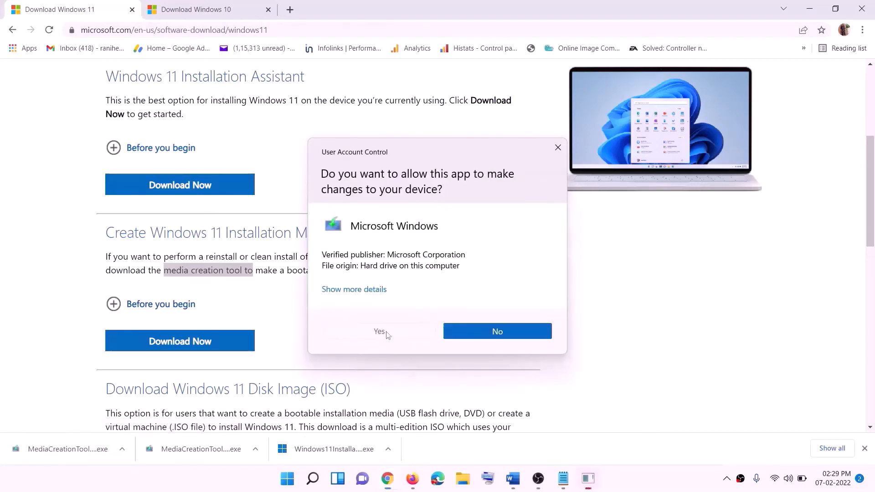
# - Allow the Windows 11 media creation tool to run, accept its license, and keep the recommended edition
pyautogui.click(386, 332)
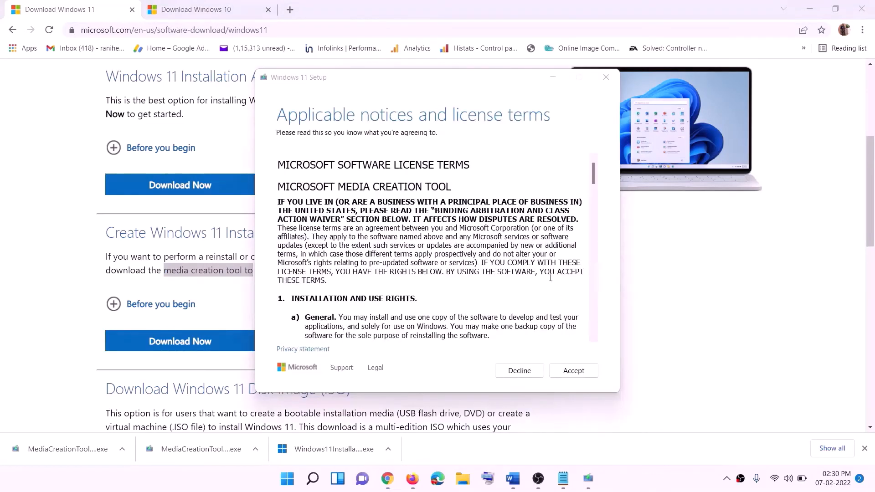
pyautogui.click(568, 370)
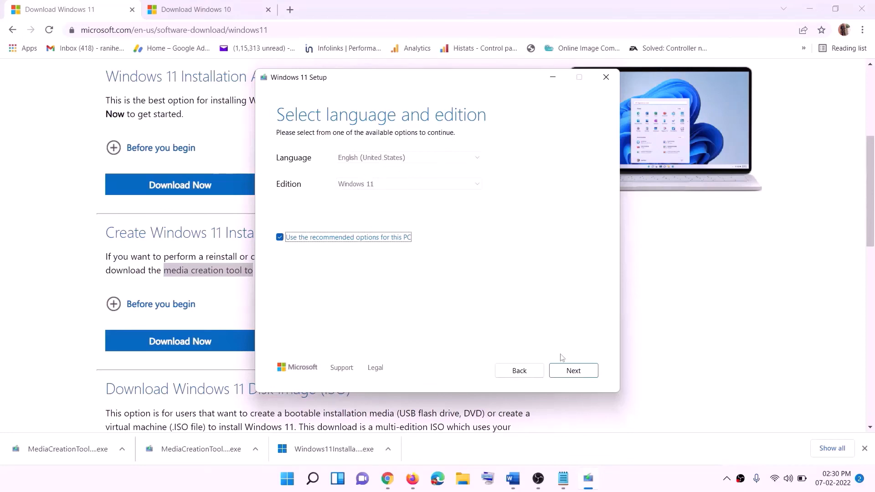
pyautogui.click(573, 371)
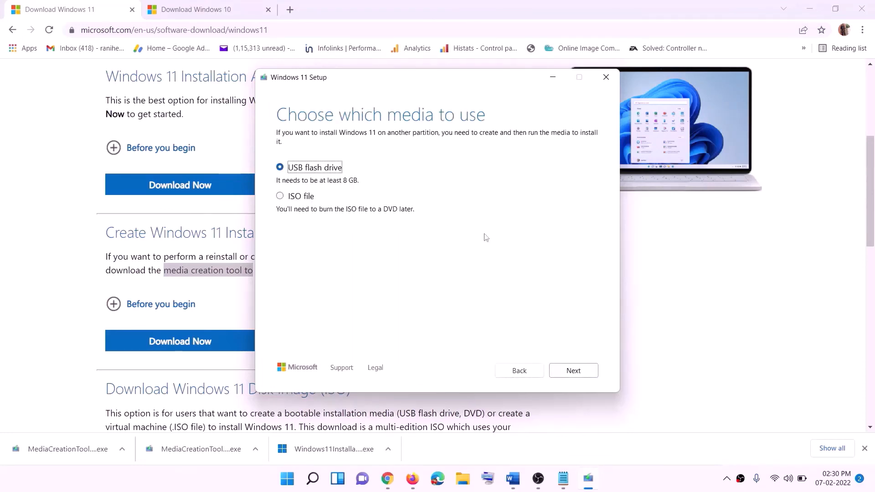
# - Create a Windows 11 ISO file named Windows on the Desktop, then show the desktop
pyautogui.click(298, 197)
pyautogui.click(573, 371)
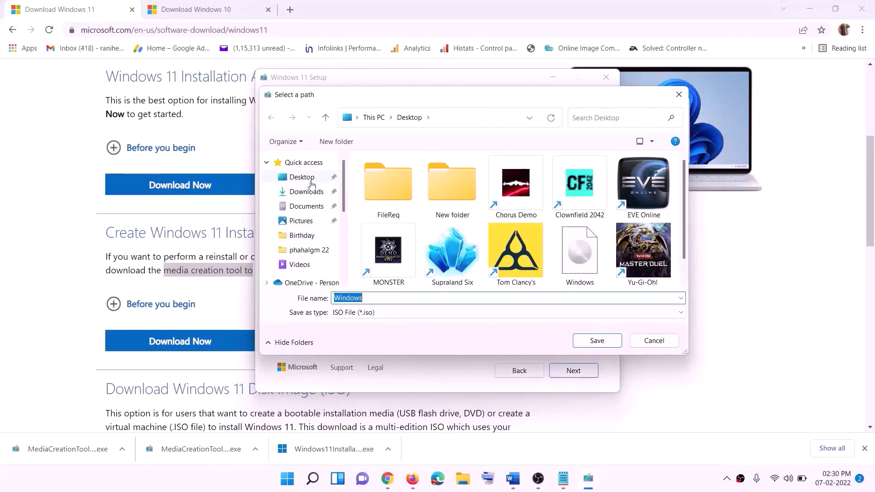
pyautogui.click(301, 179)
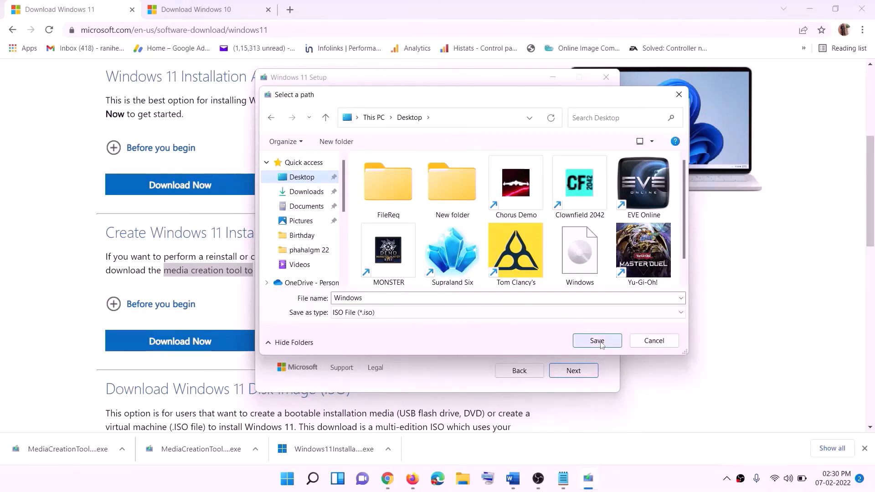
pyautogui.click(618, 479)
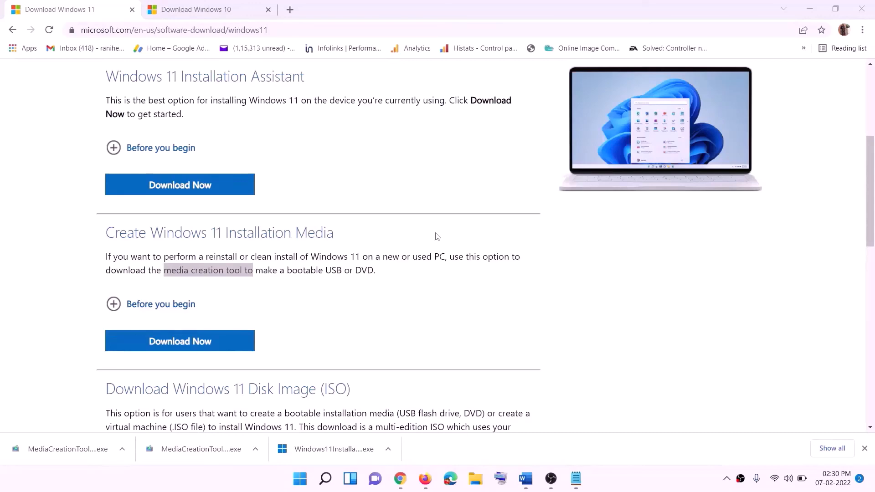
pyautogui.press('super+d')
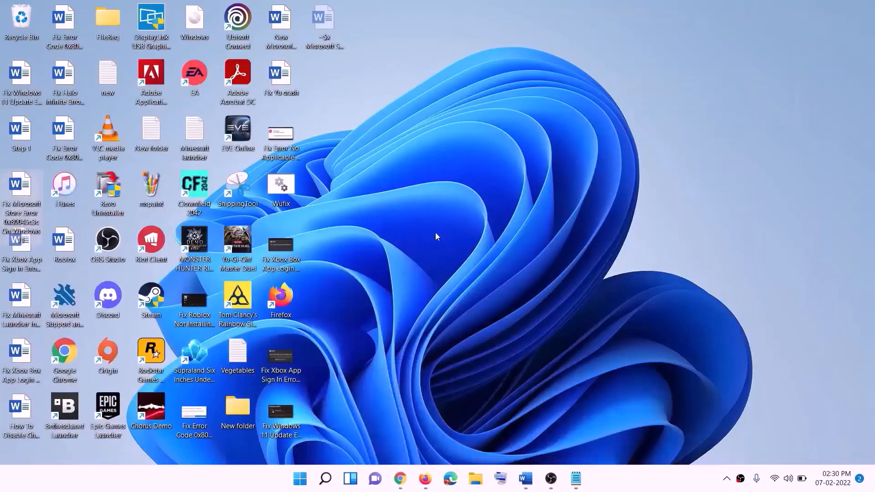
# - Mount the Windows ISO from the desktop as DVD Drive (F:) and run its setup application
pyautogui.moveTo(208, 24); pyautogui.dragTo(330, 239)
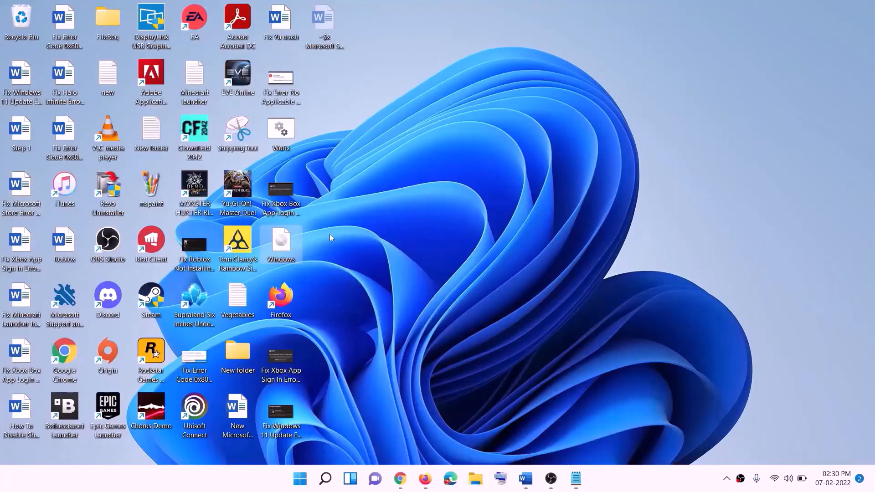
pyautogui.doubleClick(283, 250)
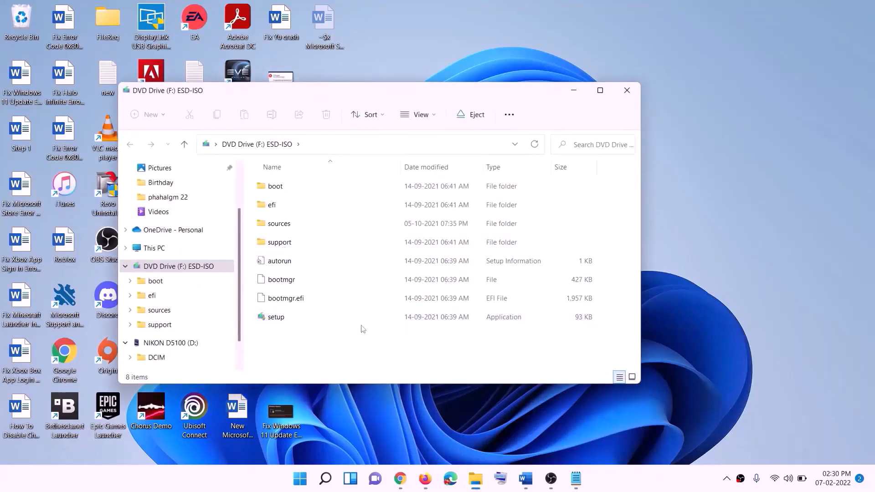
pyautogui.click(279, 322)
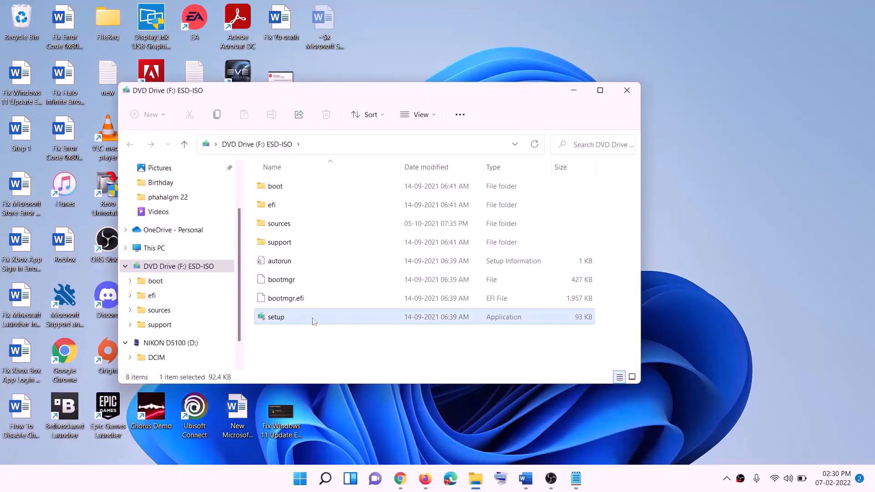
pyautogui.doubleClick(299, 319)
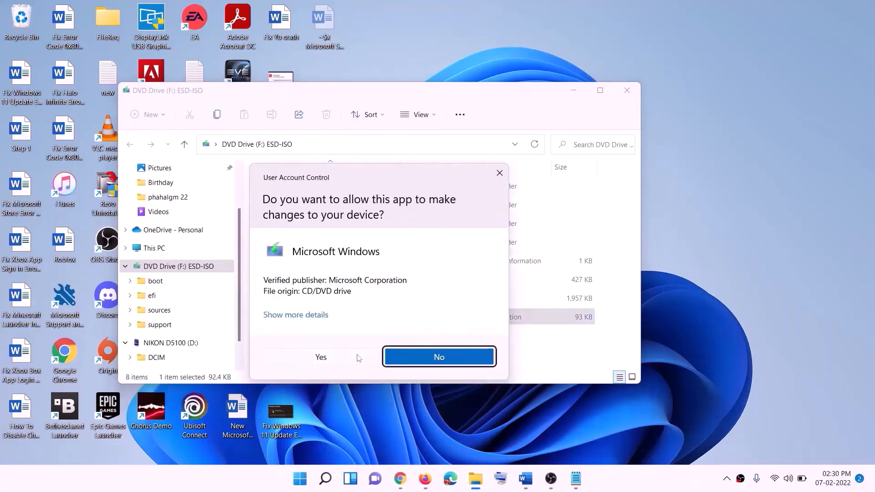
# - Approve the permission prompt, start Windows 11 Setup checking for updates, and return to the Word tutorial
pyautogui.click(359, 358)
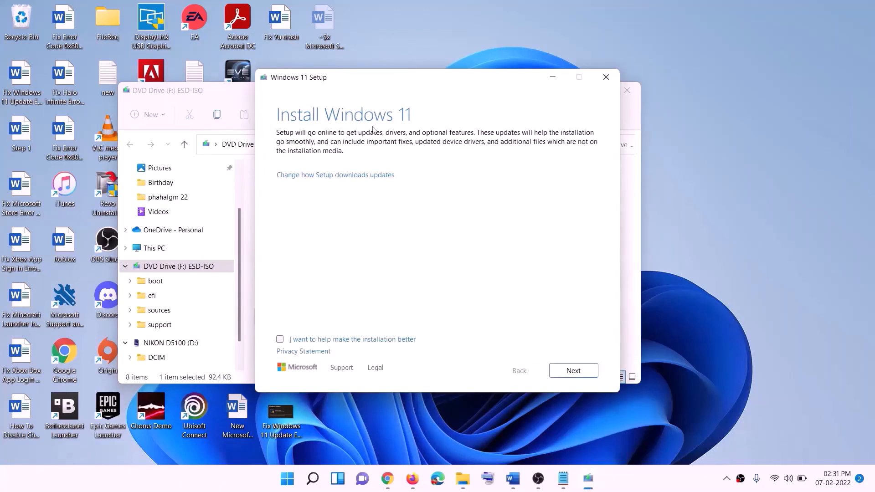
pyautogui.click(575, 371)
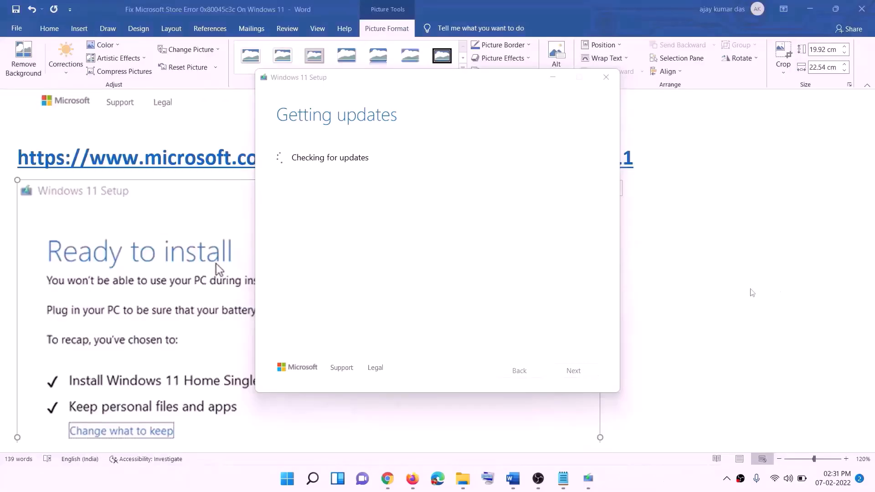
pyautogui.click(702, 286)
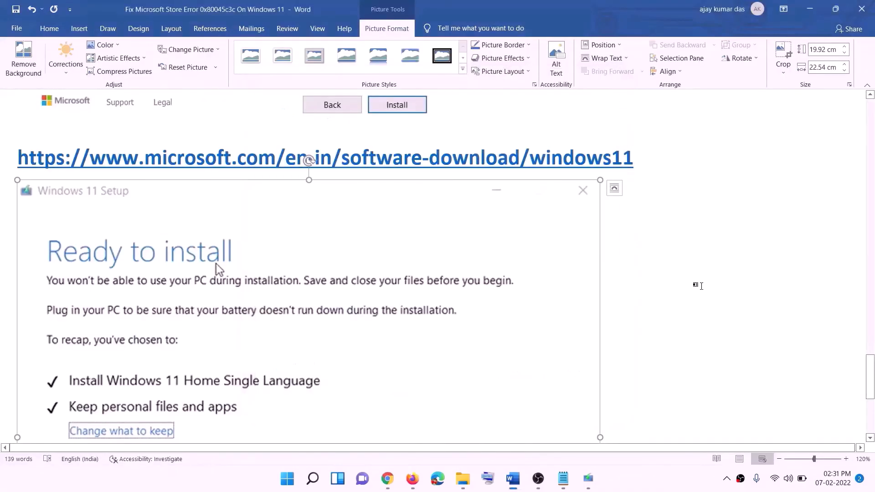
# - Look over the Windows 11 Ready to install screenshot in Word, then switch to the Xbox app's Game Pass page
pyautogui.scroll(-3, 206, 211)
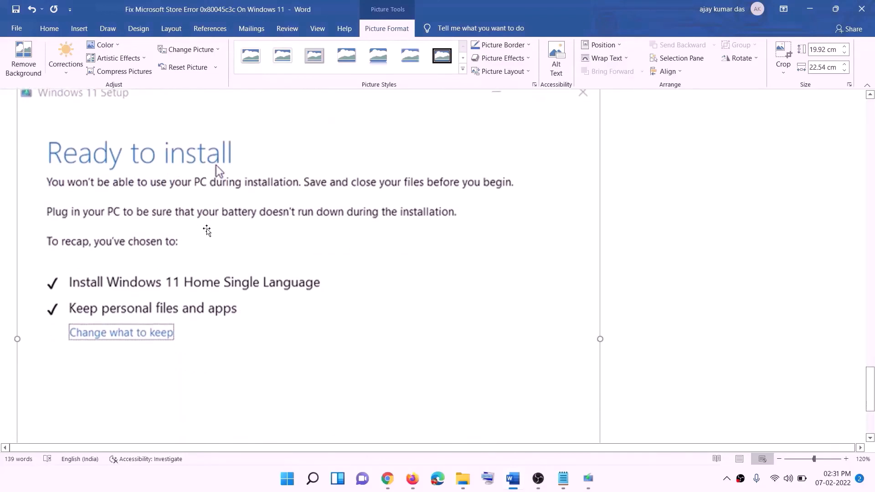
pyautogui.scroll(-1, 79, 170)
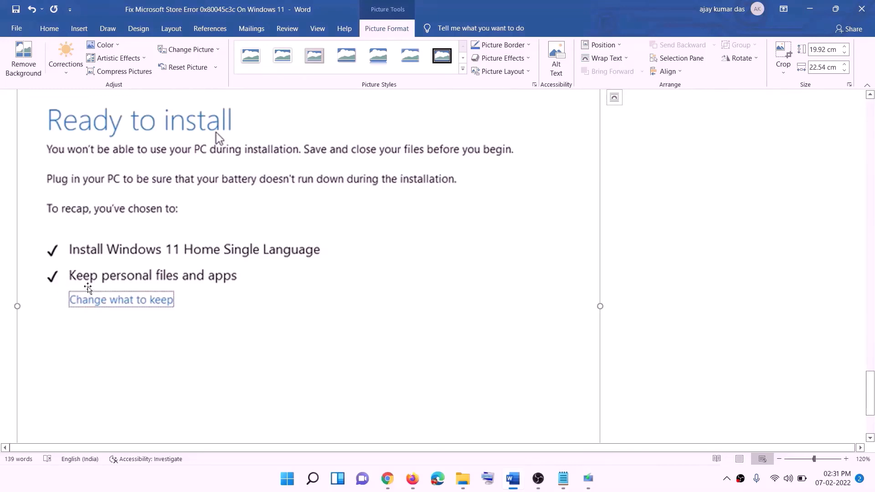
pyautogui.scroll(-3, 321, 284)
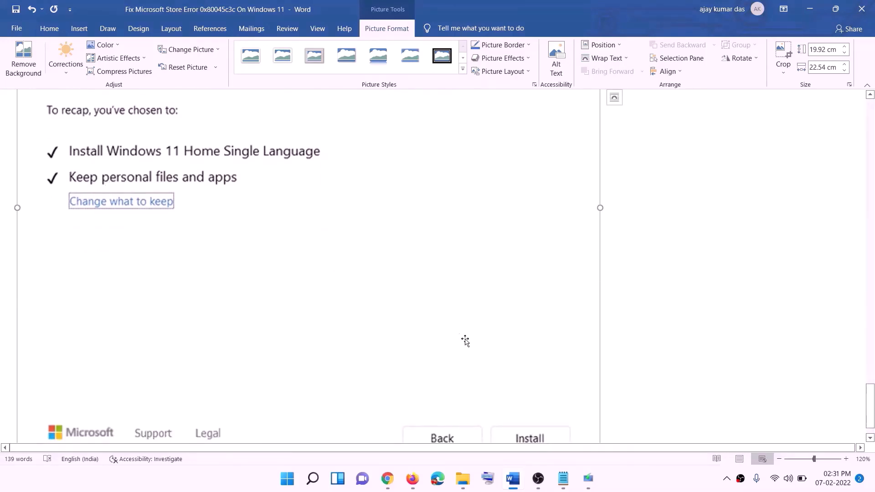
pyautogui.scroll(4, 465, 341)
pyautogui.scroll(2, 465, 341)
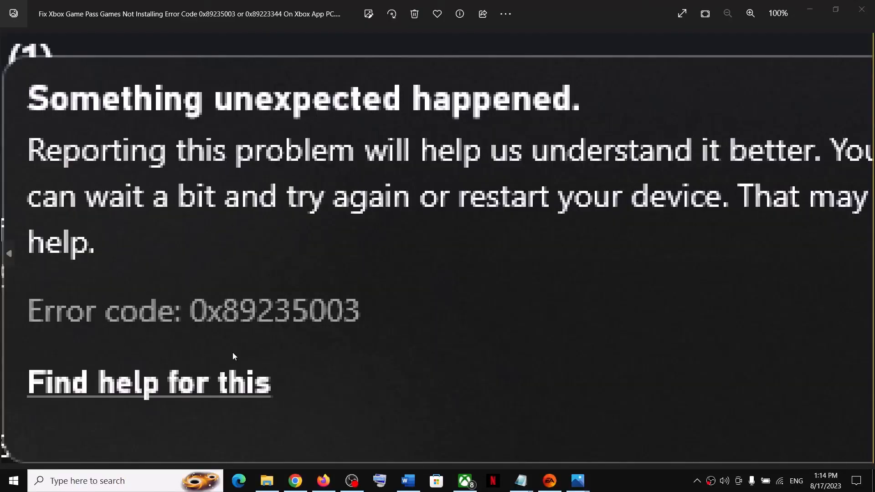
pyautogui.click(465, 480)
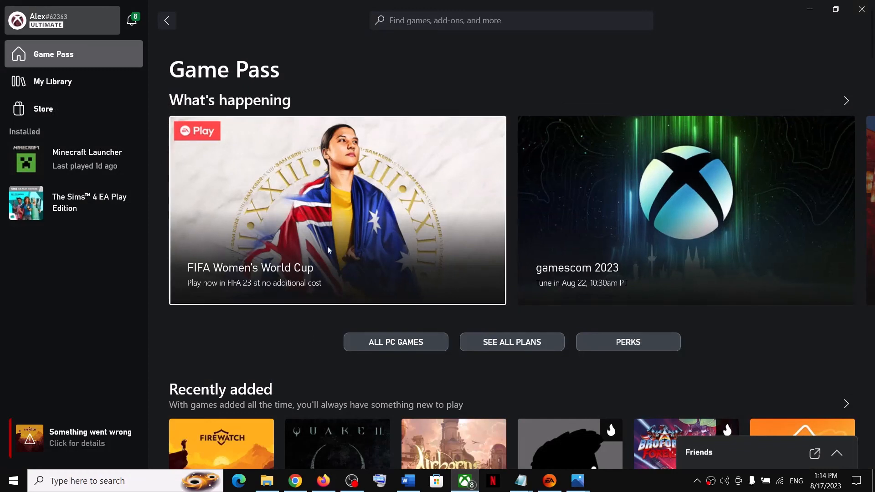